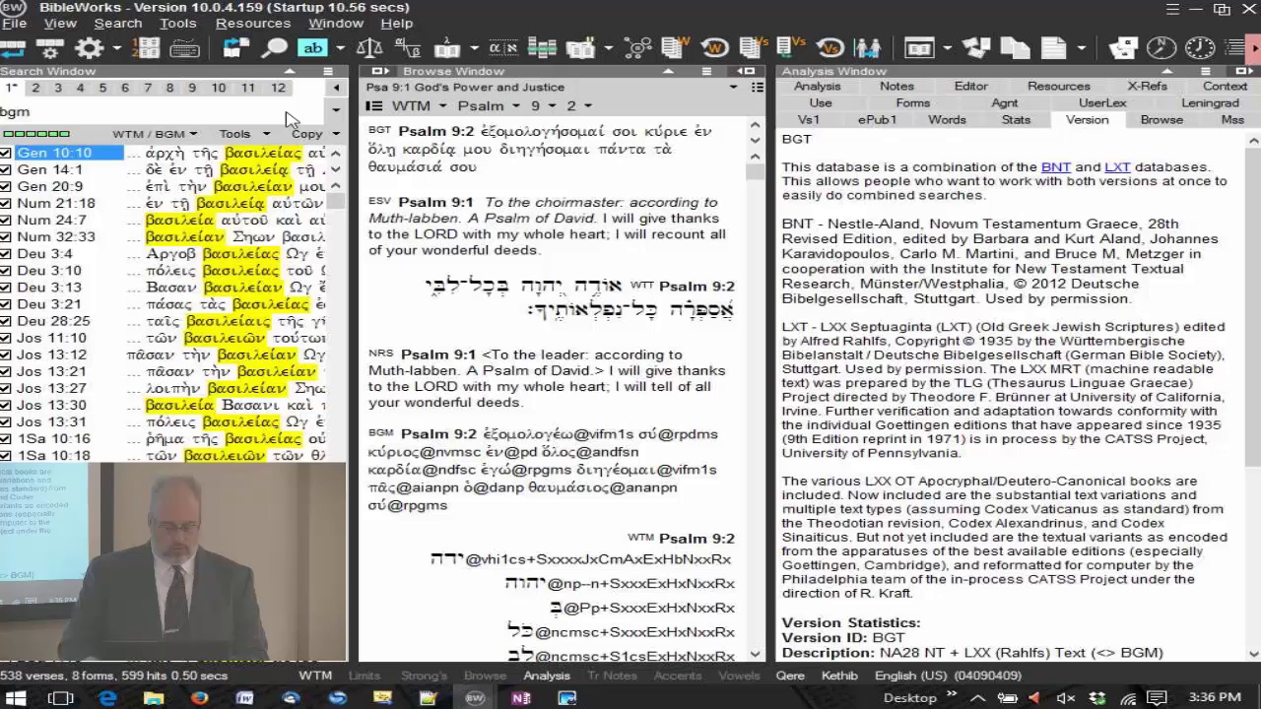
# - Enter 'bgm' on the command line to switch the search version from WTM to BGM
pyautogui.press('Return')
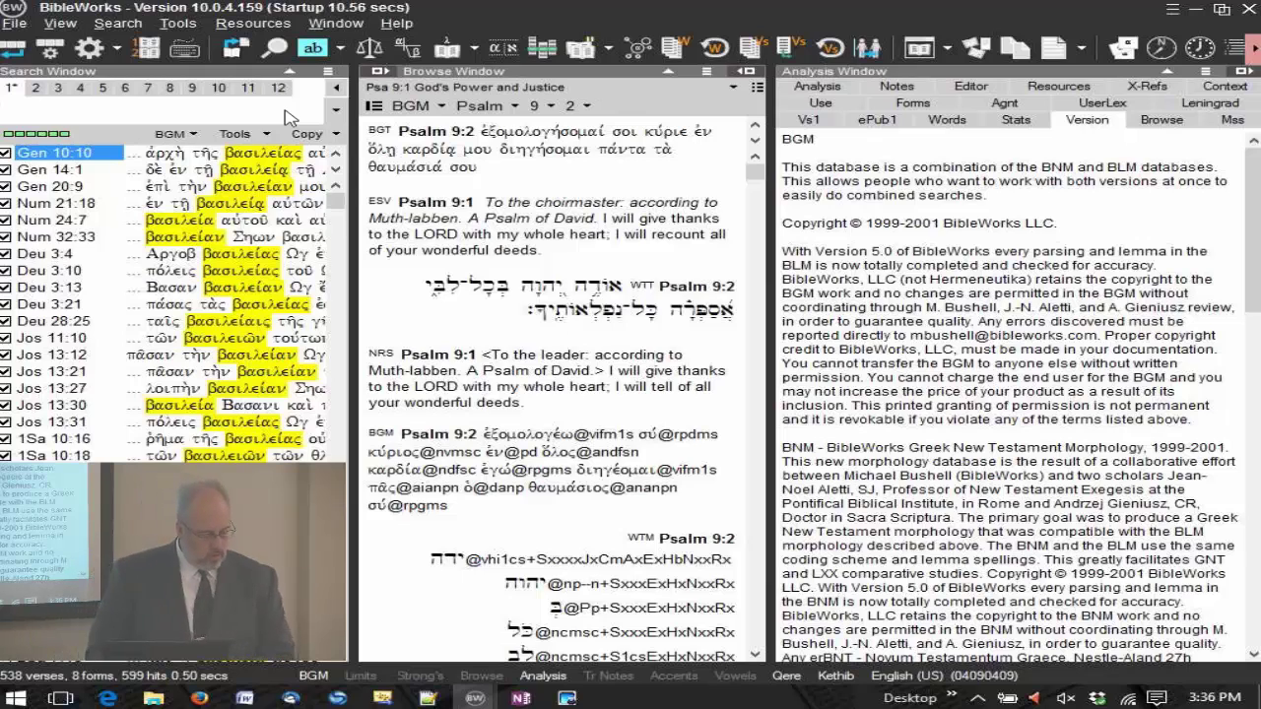
pyautogui.rightClick(204, 116)
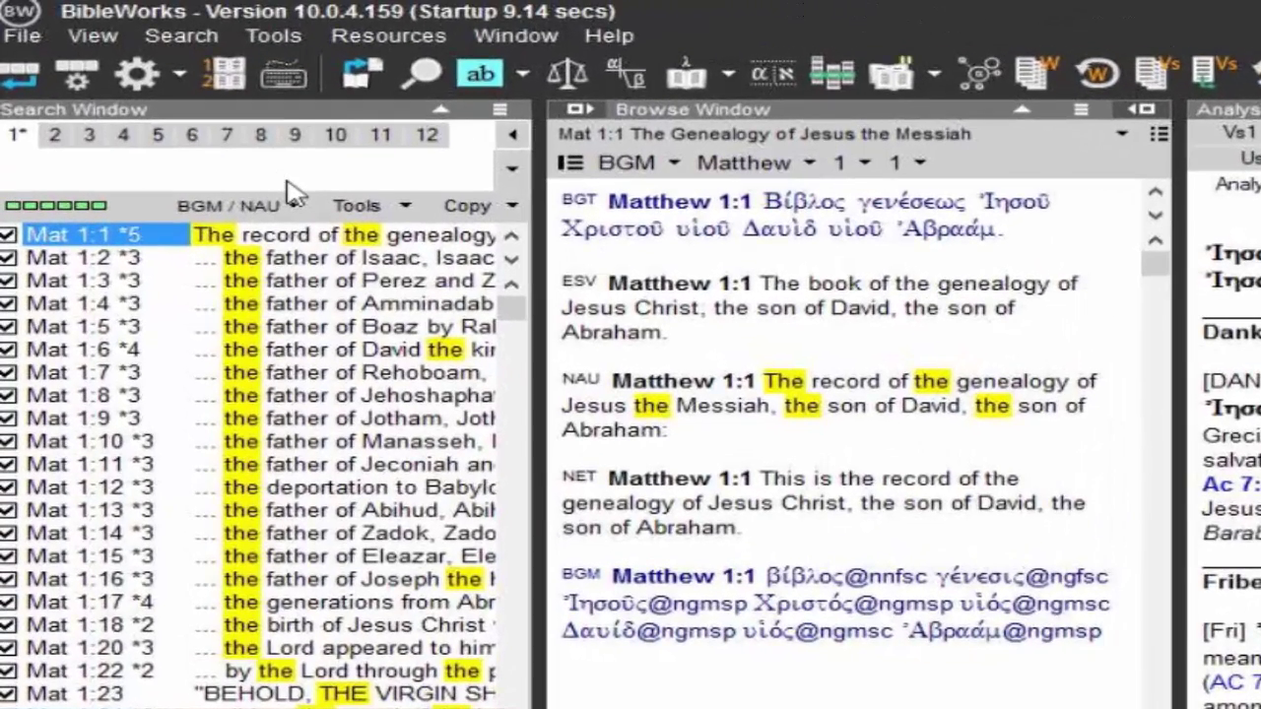
# - Look up agapaw in the Louw-Nida domain browser, finding domain 25 with subdomains Love and Enjoy
pyautogui.rightClick(276, 174)
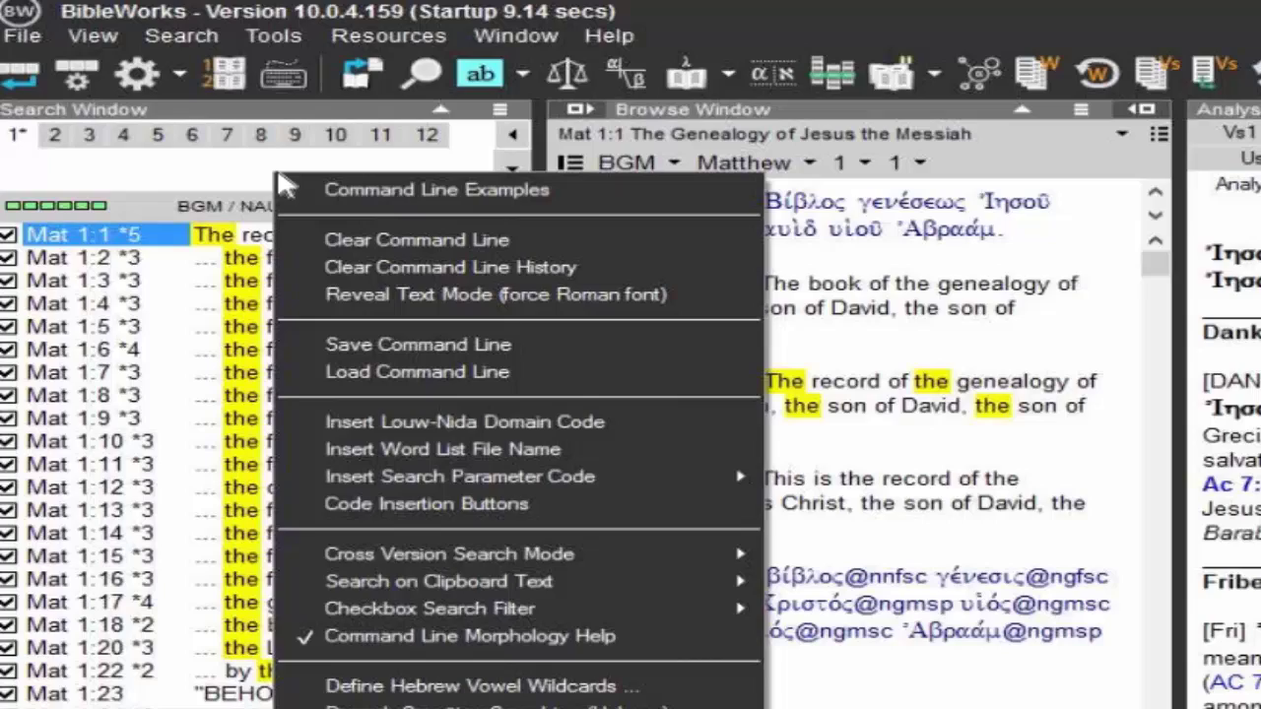
pyautogui.click(445, 424)
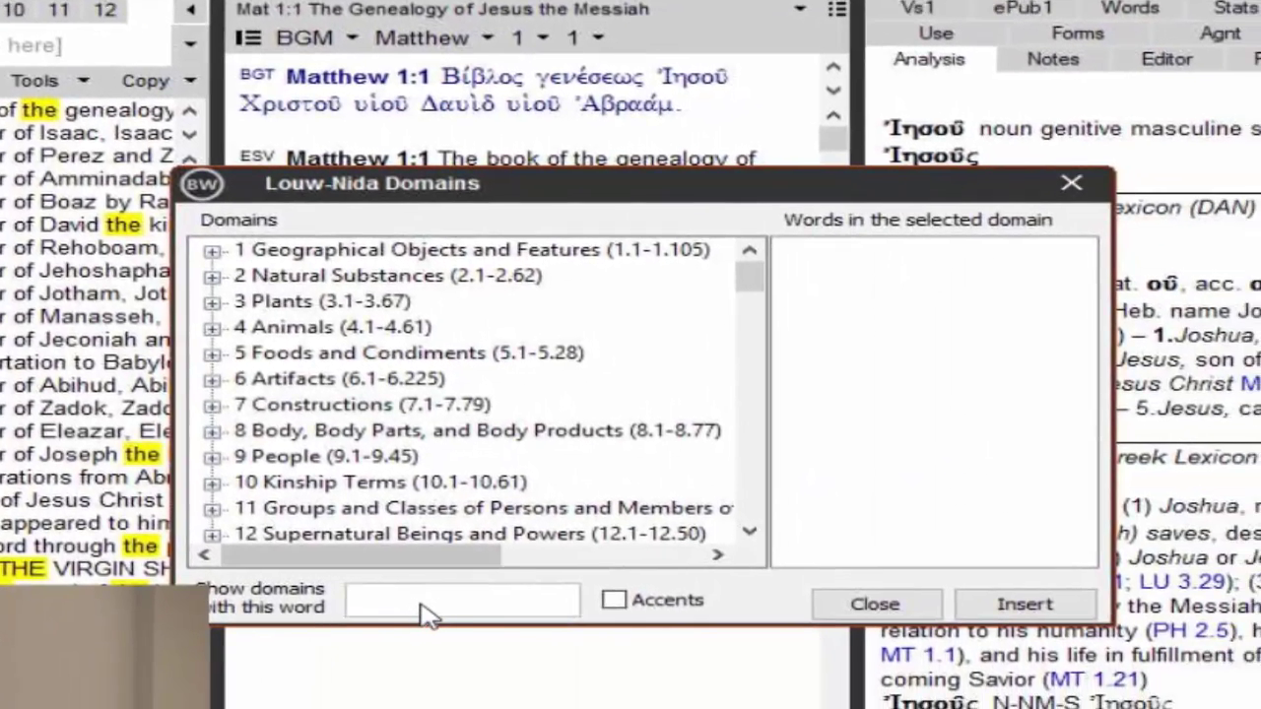
pyautogui.write('a')
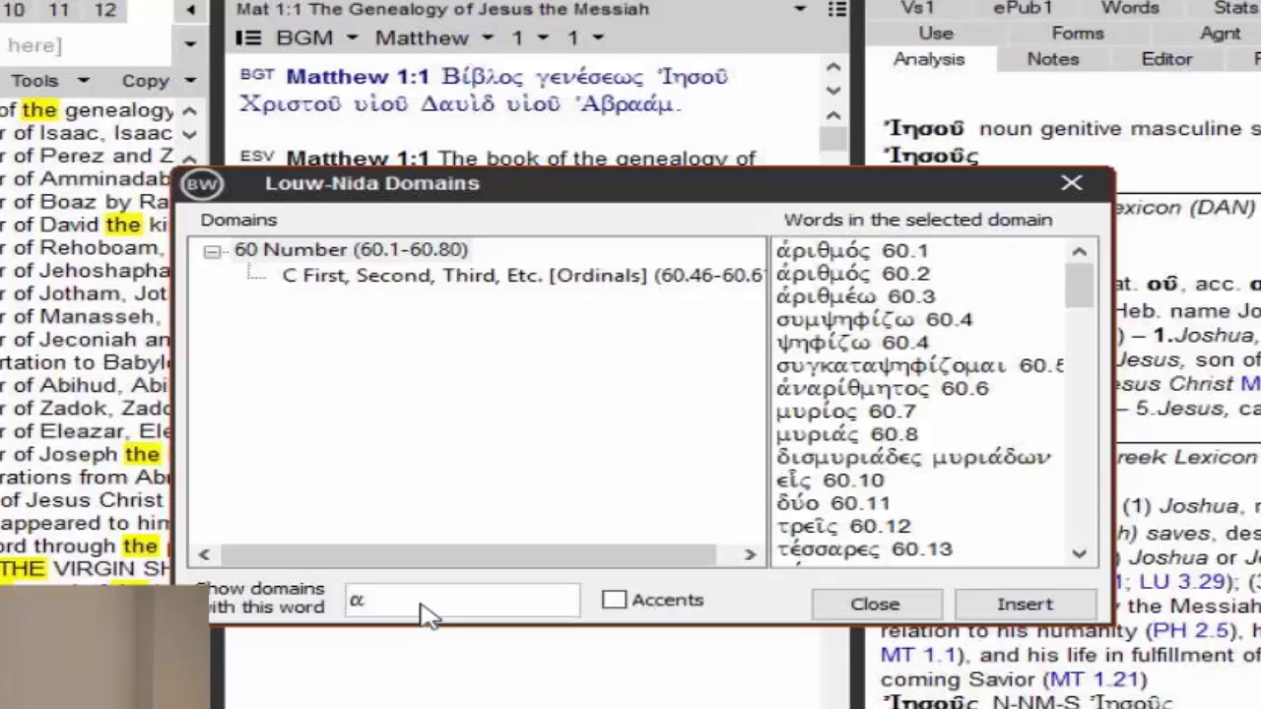
pyautogui.write('gapaw')
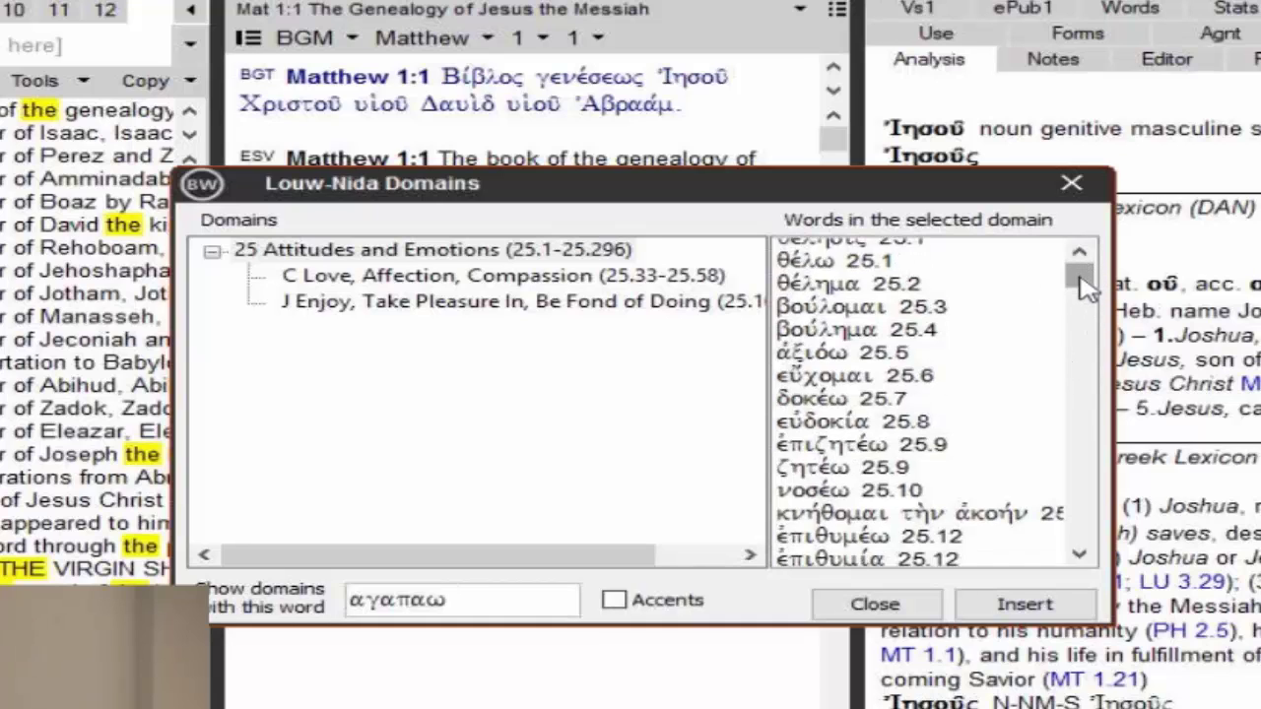
pyautogui.moveTo(1081, 283)
pyautogui.mouseDown()
pyautogui.moveTo(1094, 556)
pyautogui.moveTo(1083, 271)
pyautogui.mouseUp()
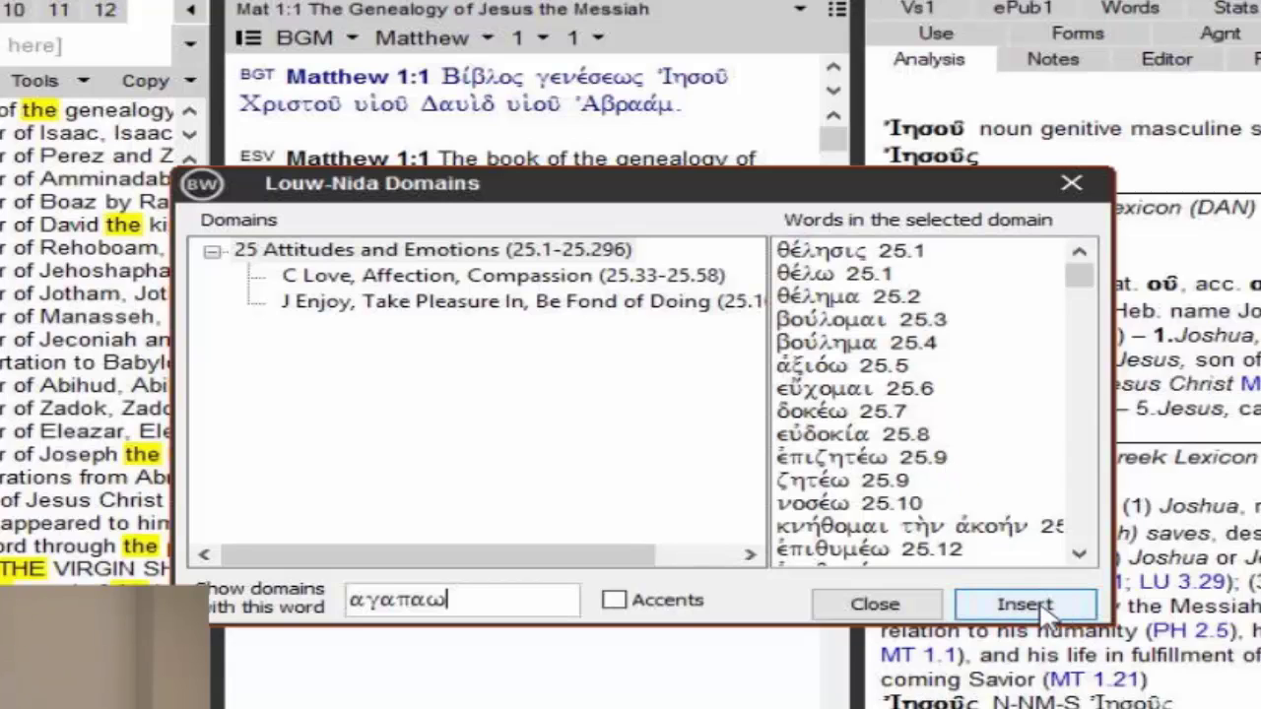
# - Search Louw-Nida range <25.1-12>, returning 1511 verses, 307 forms and 1645 hits from Genesis 19:11
pyautogui.click(1071, 186)
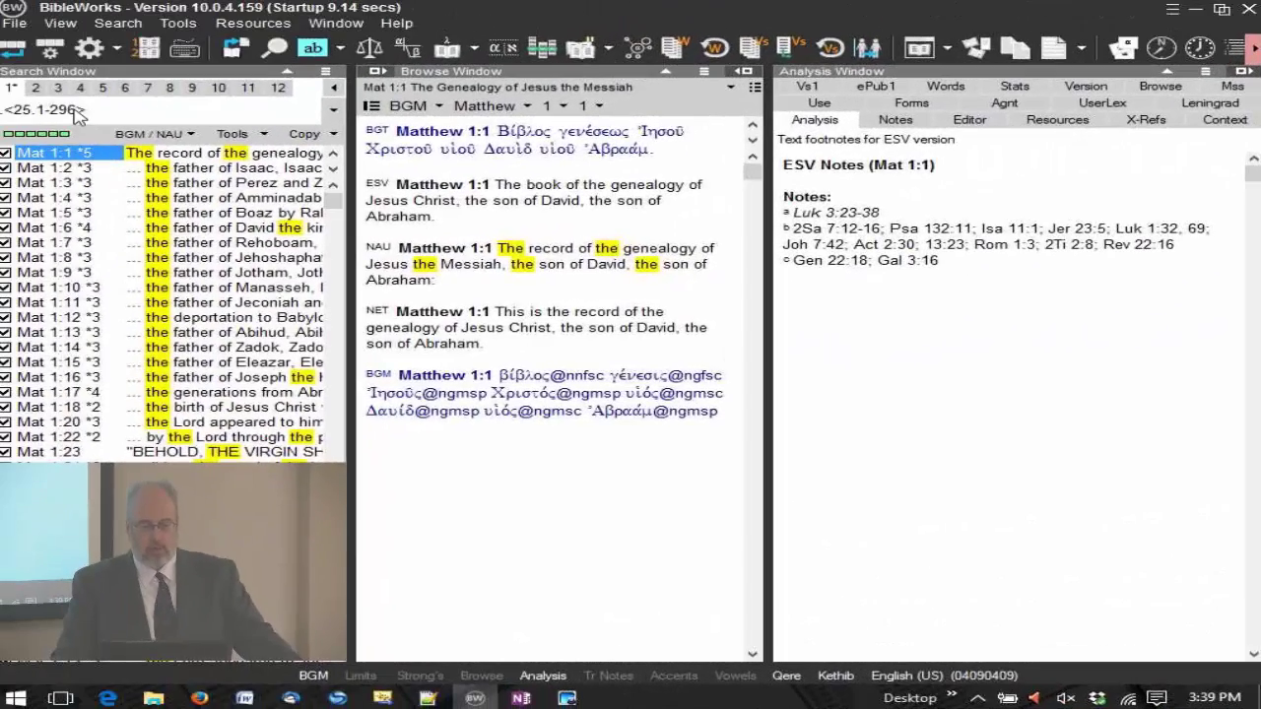
pyautogui.press('BackSpace')
pyautogui.press('BackSpace')
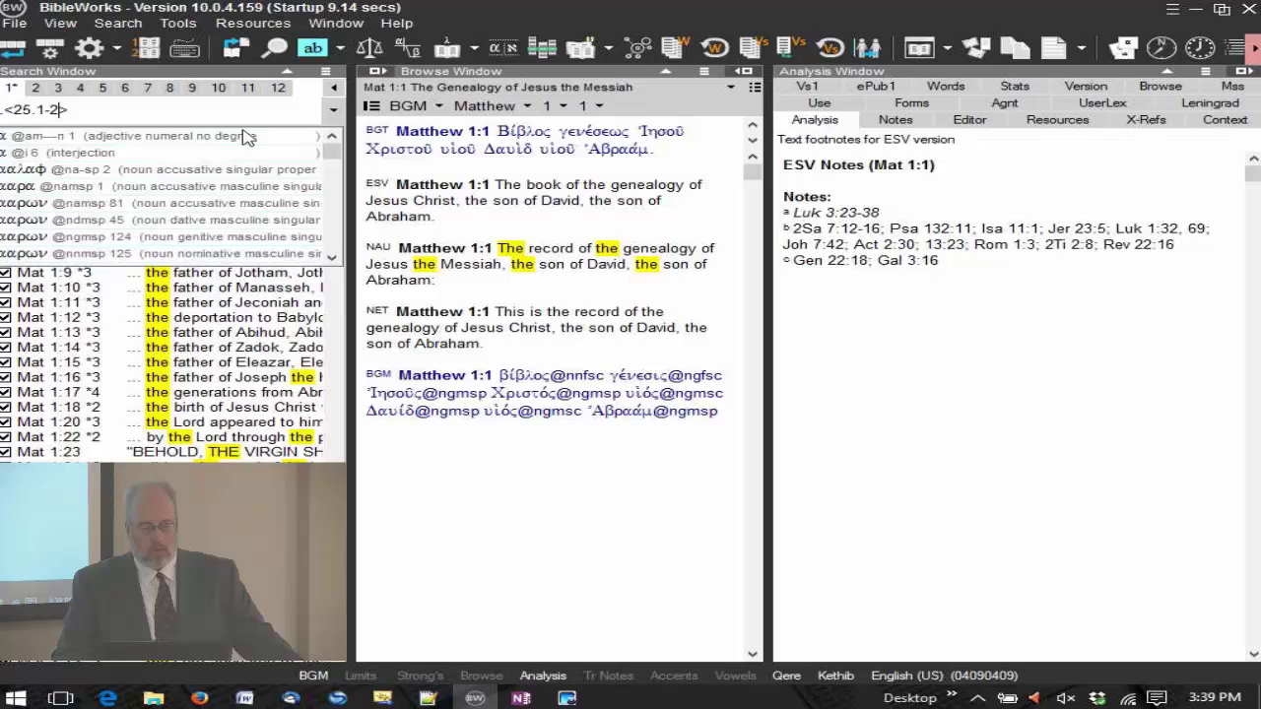
pyautogui.press('BackSpace')
pyautogui.write('1')
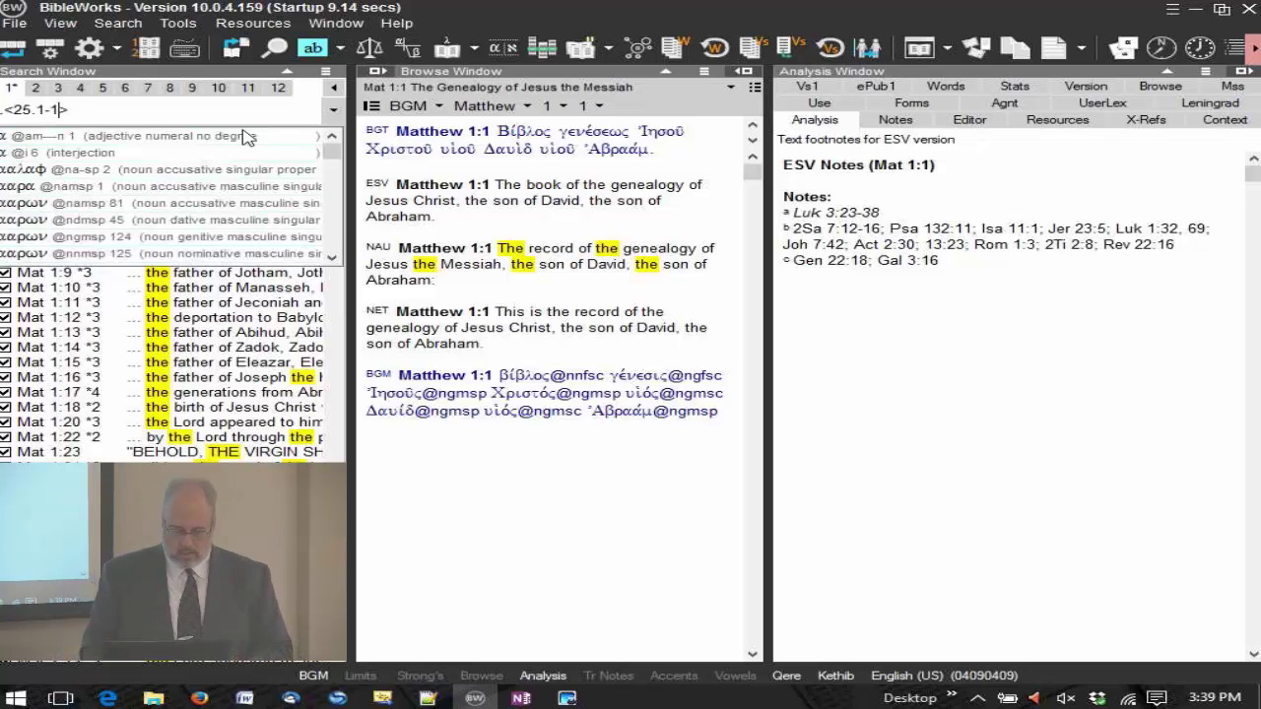
pyautogui.write('2')
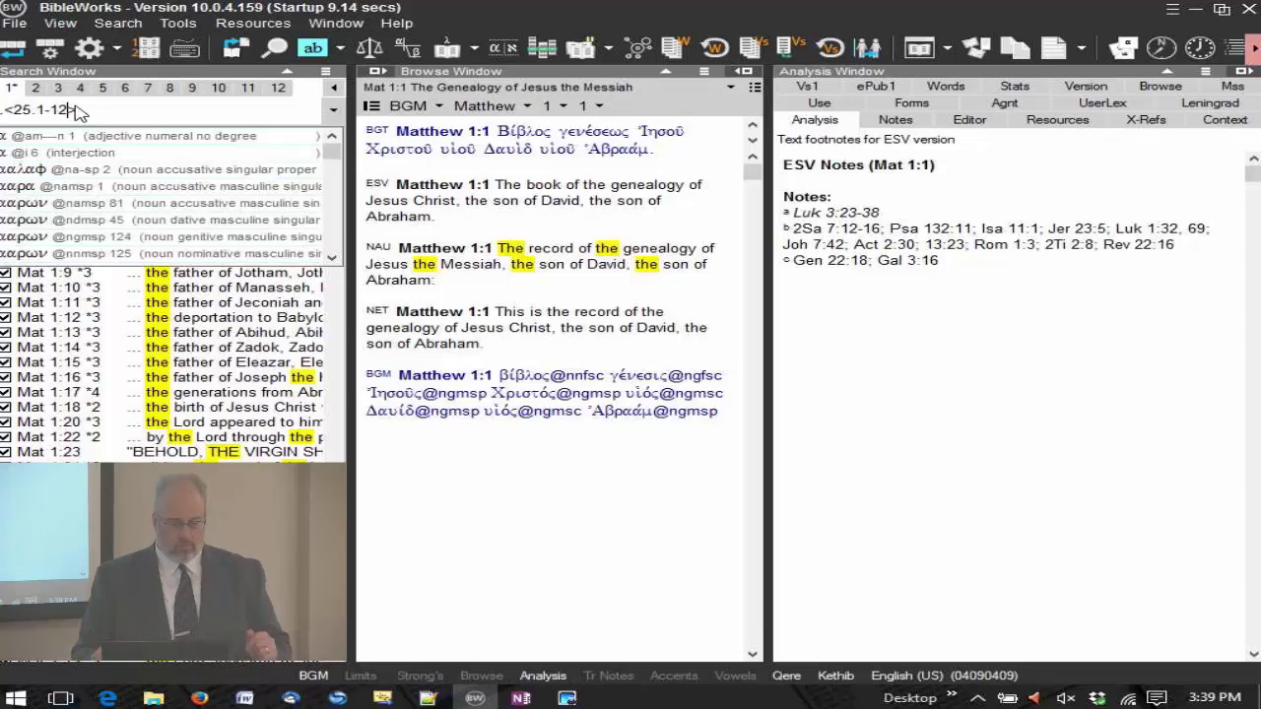
pyautogui.press('Return')
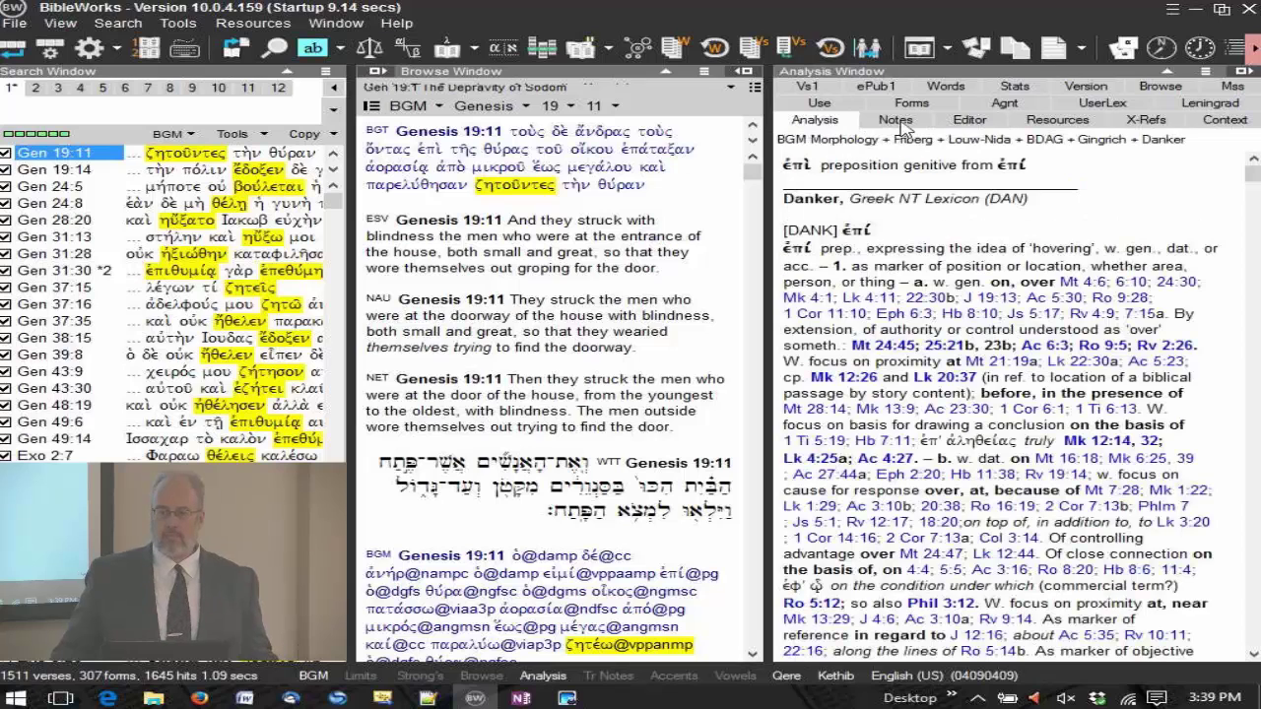
# - Review the Words tab's 14 wildcard-expanded words, led by ζητεω (437) and θελω (372)
pyautogui.click(945, 89)
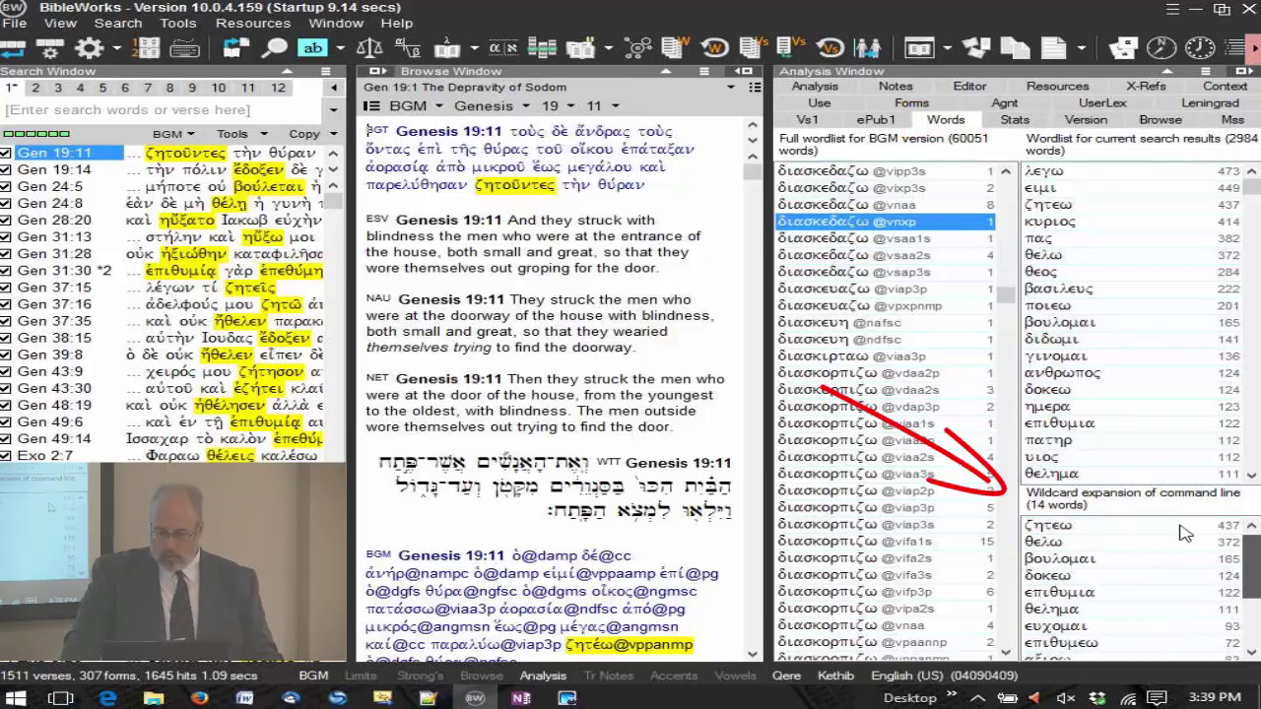
pyautogui.scroll(-2, 1143, 596)
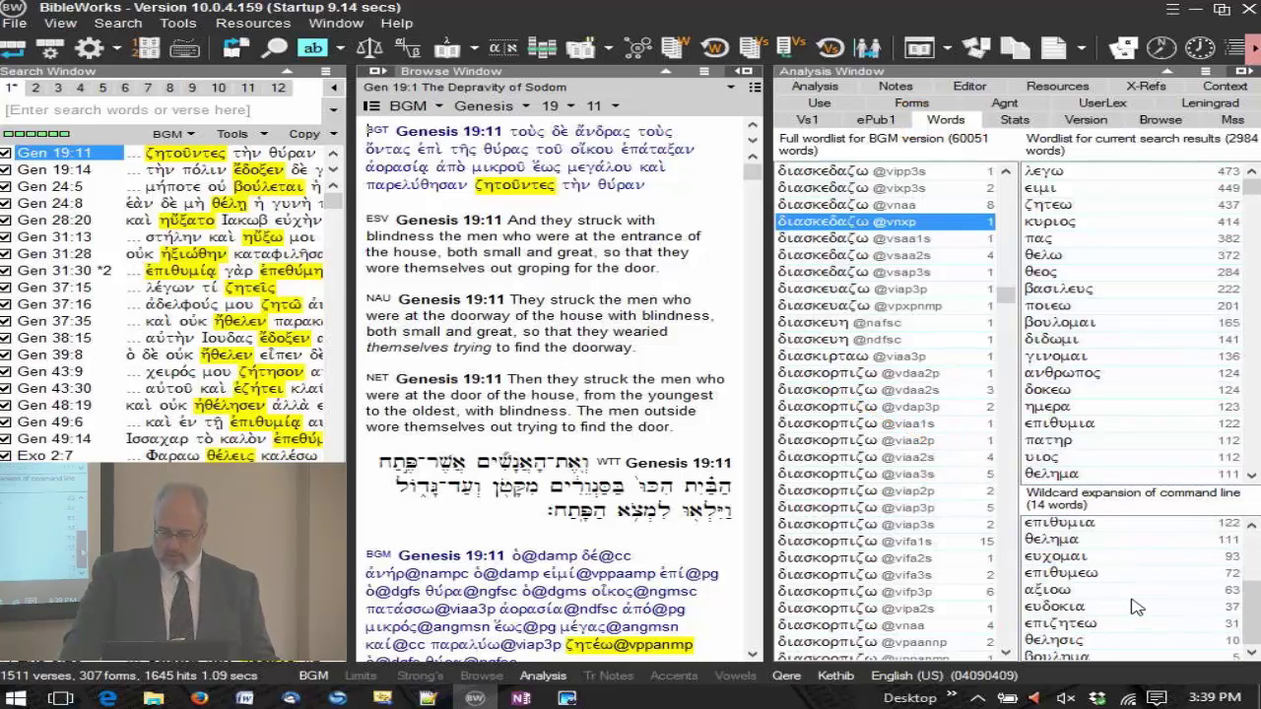
pyautogui.scroll(2, 1133, 606)
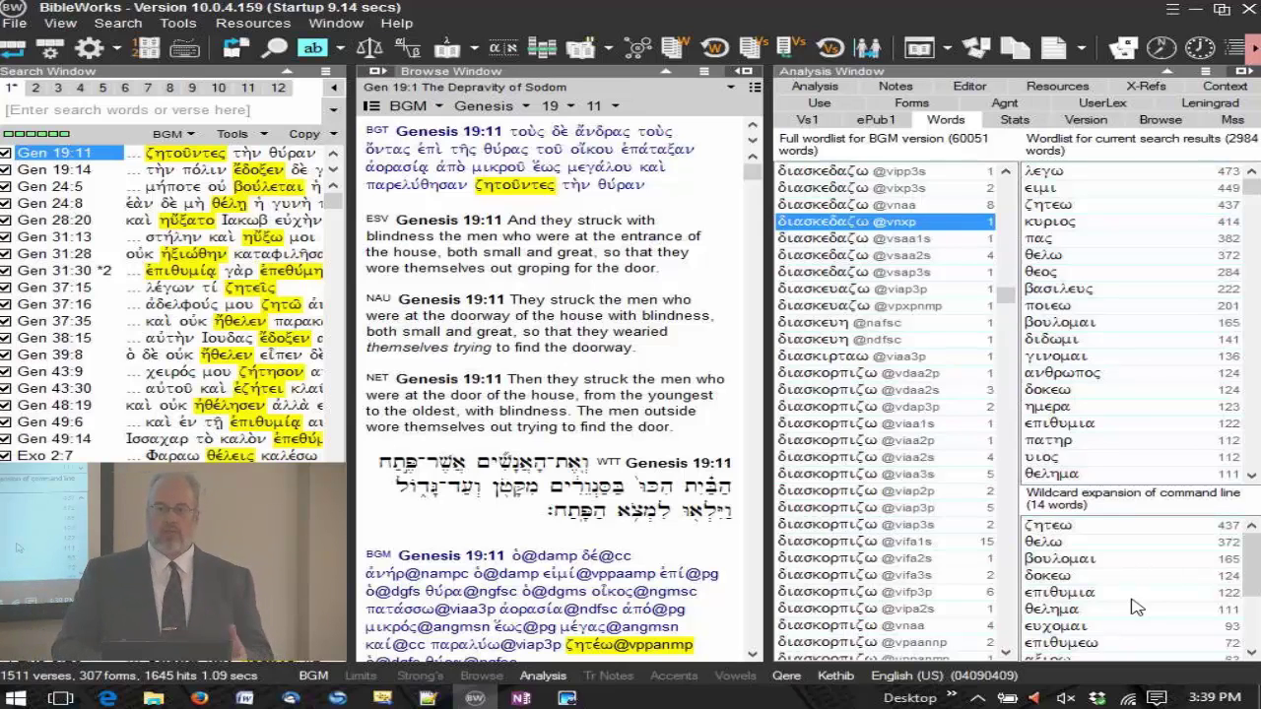
pyautogui.click(126, 113)
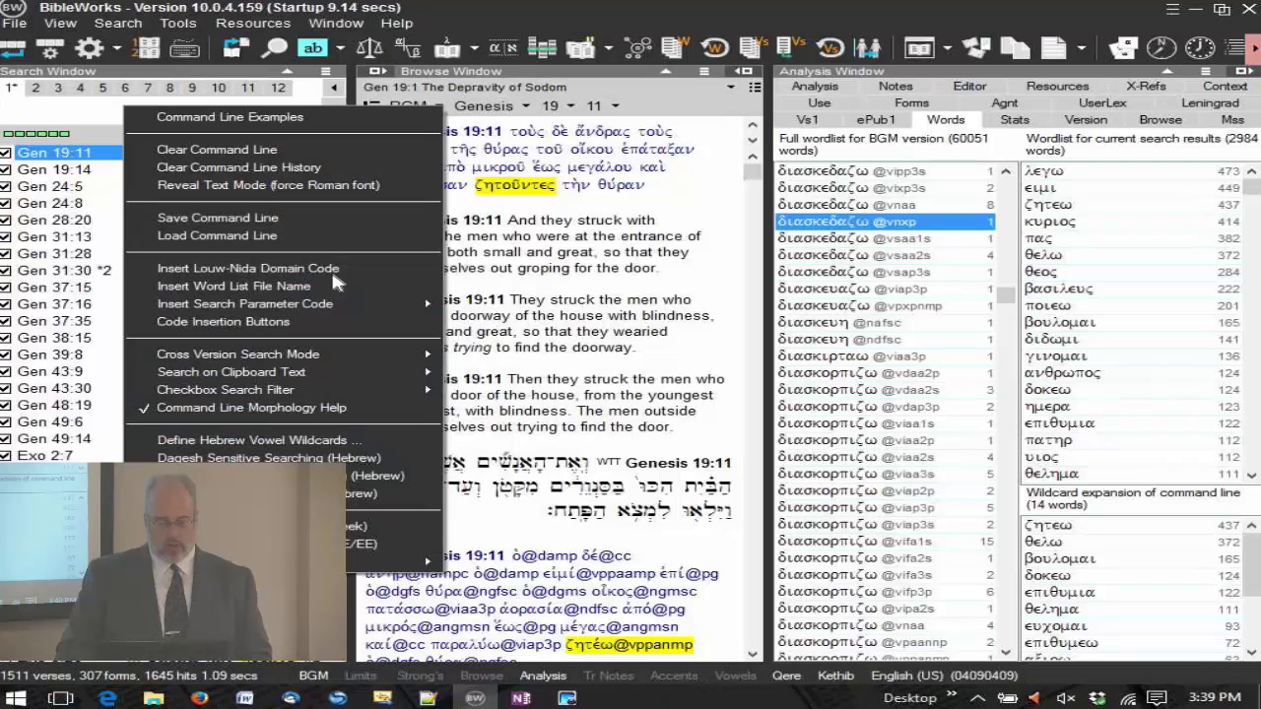
pyautogui.click(35, 116)
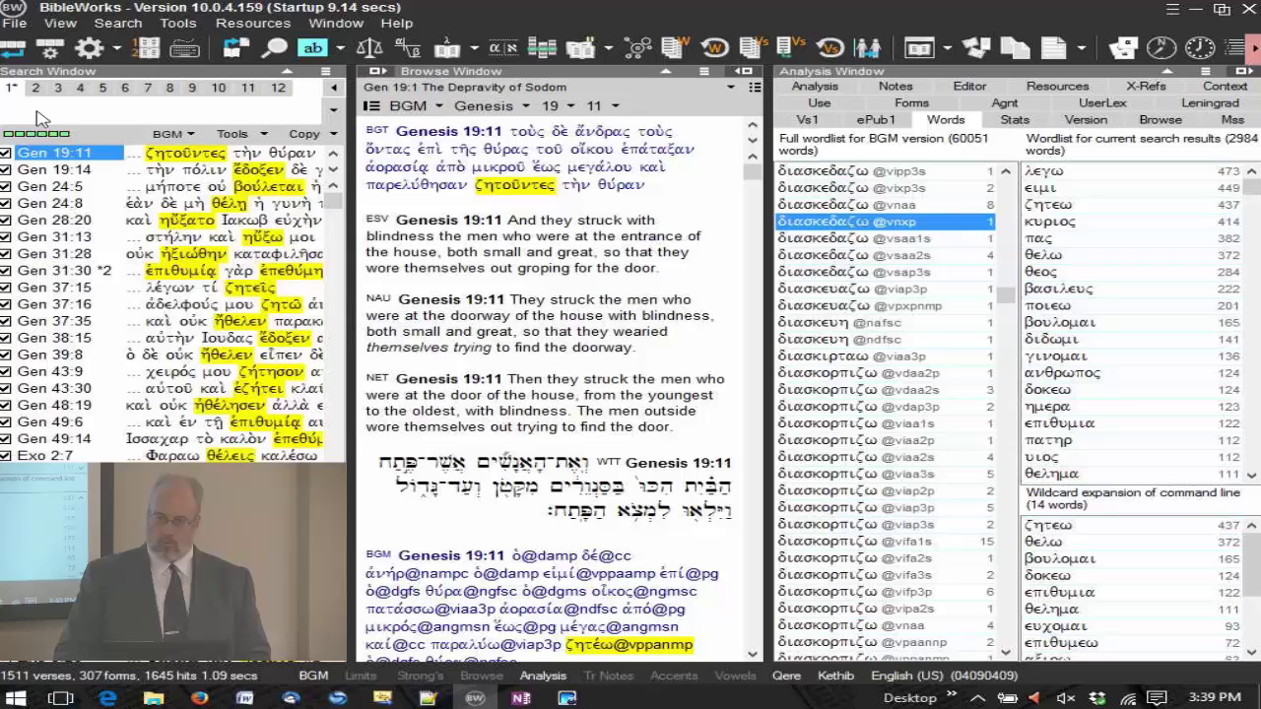
pyautogui.write('.<25 1-12>')
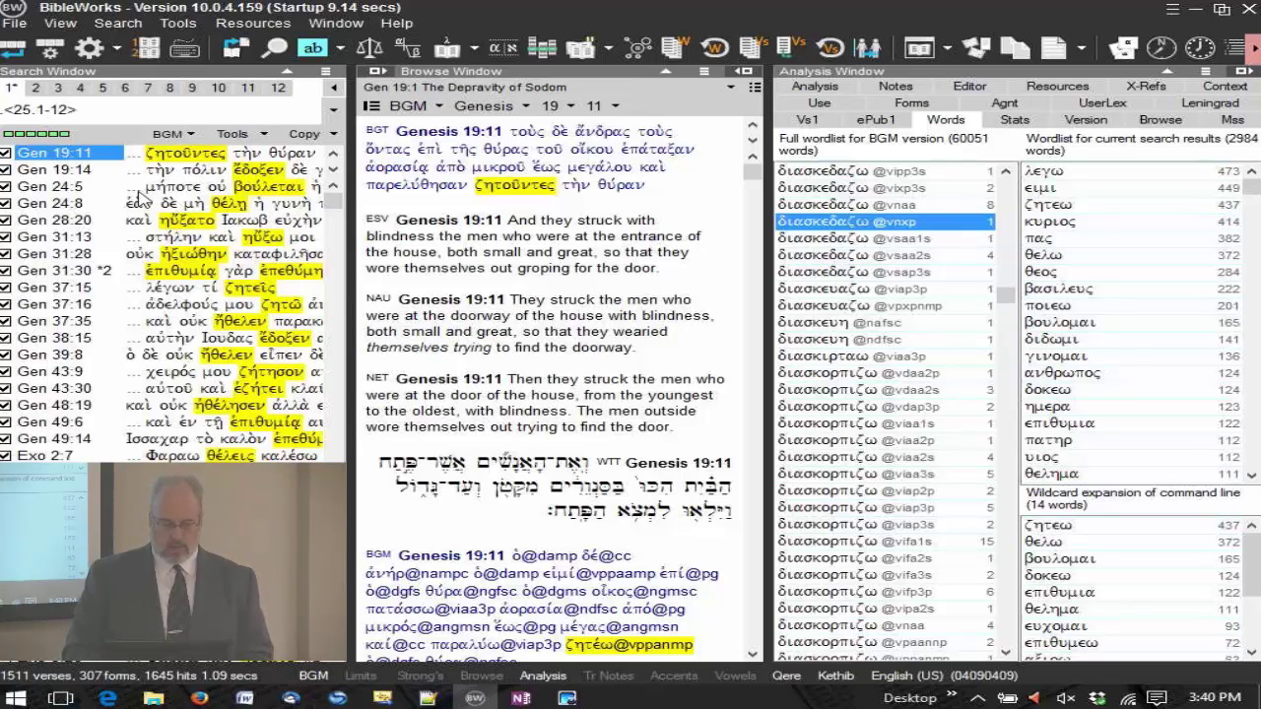
pyautogui.write('@')
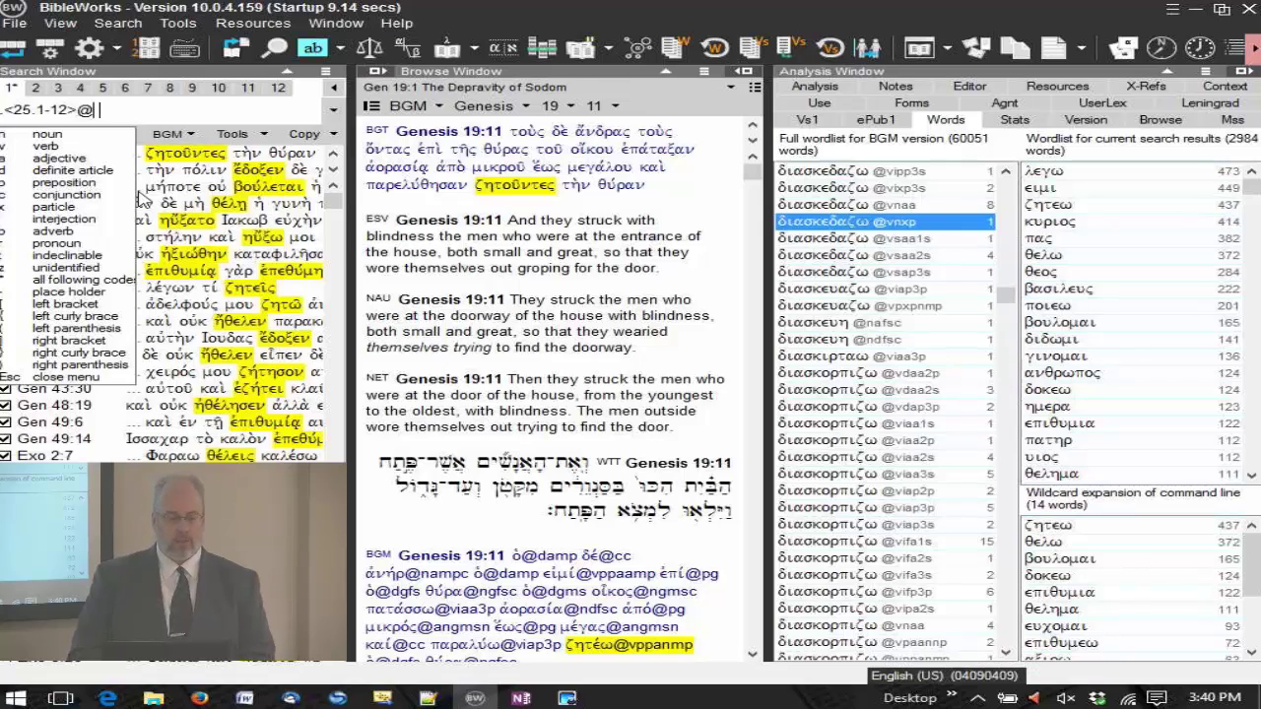
pyautogui.write('v')
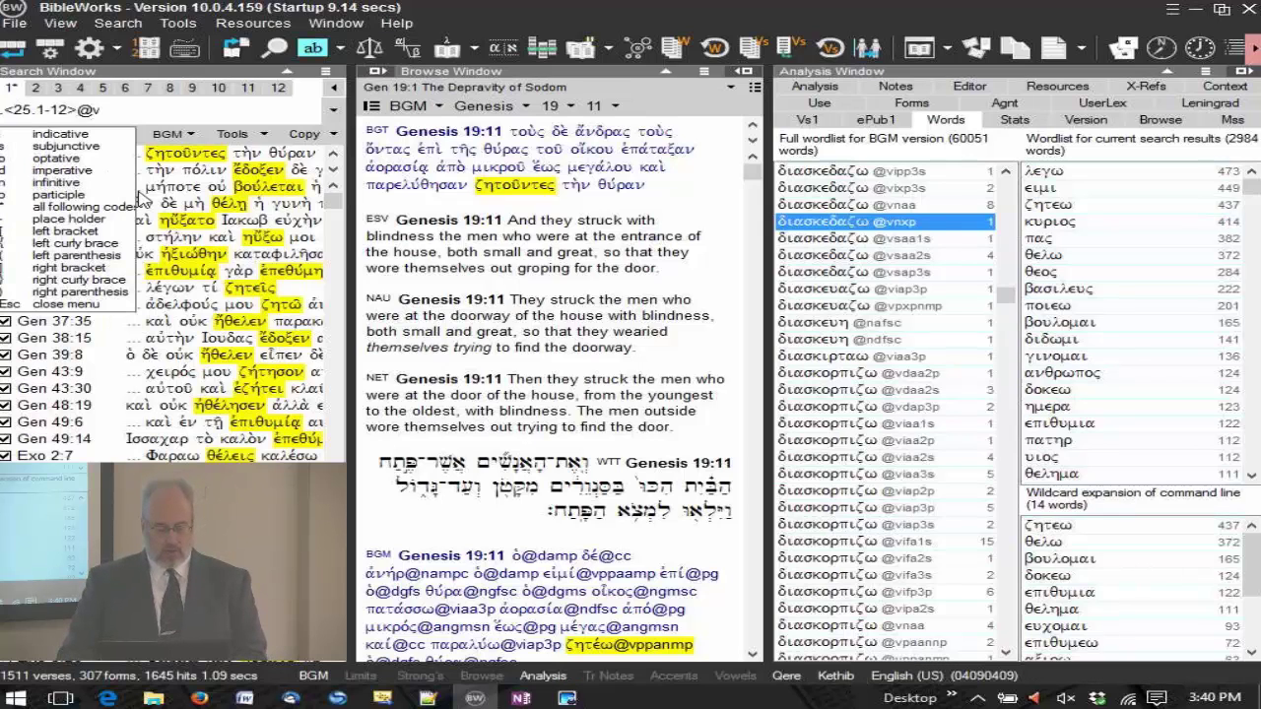
pyautogui.write('i')
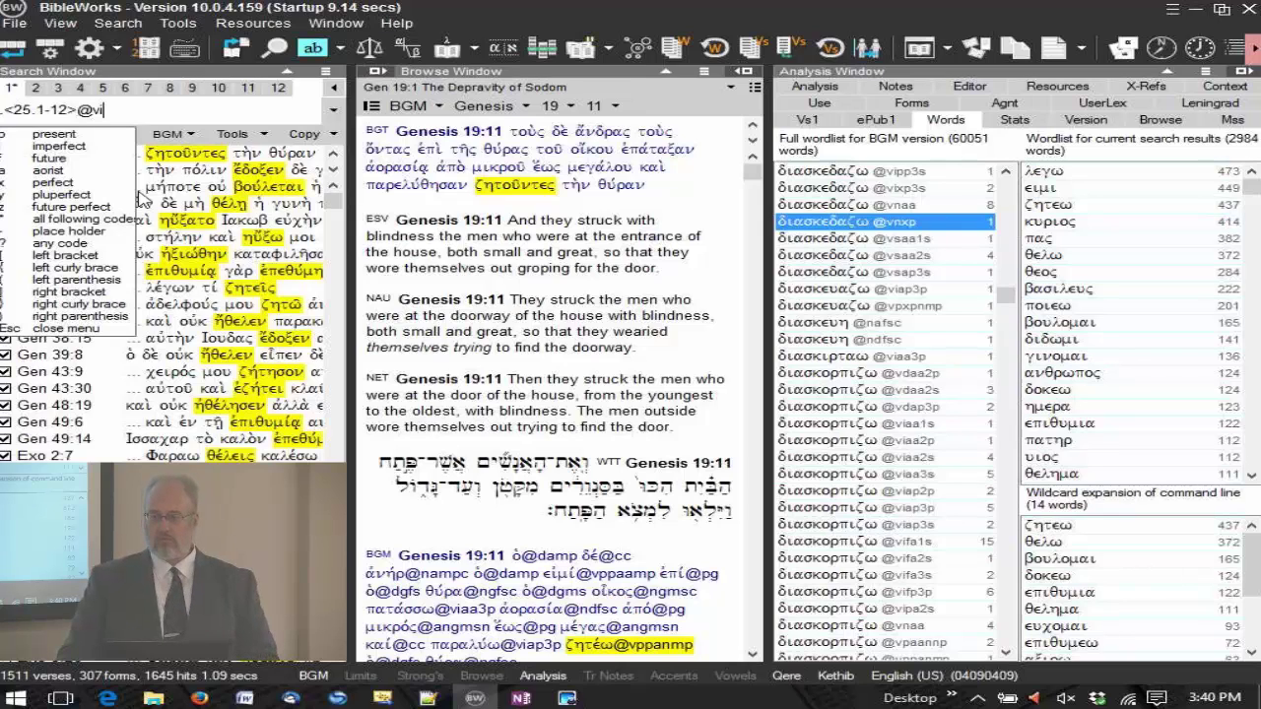
pyautogui.write('p')
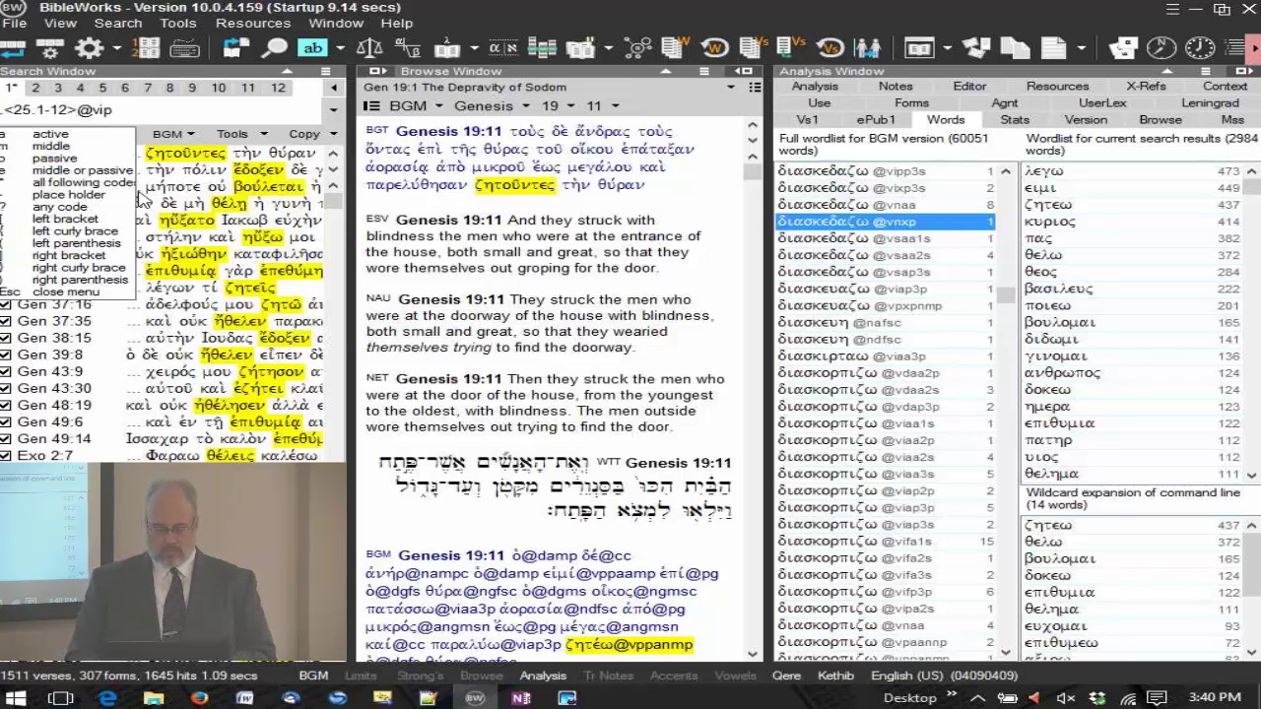
pyautogui.write('*')
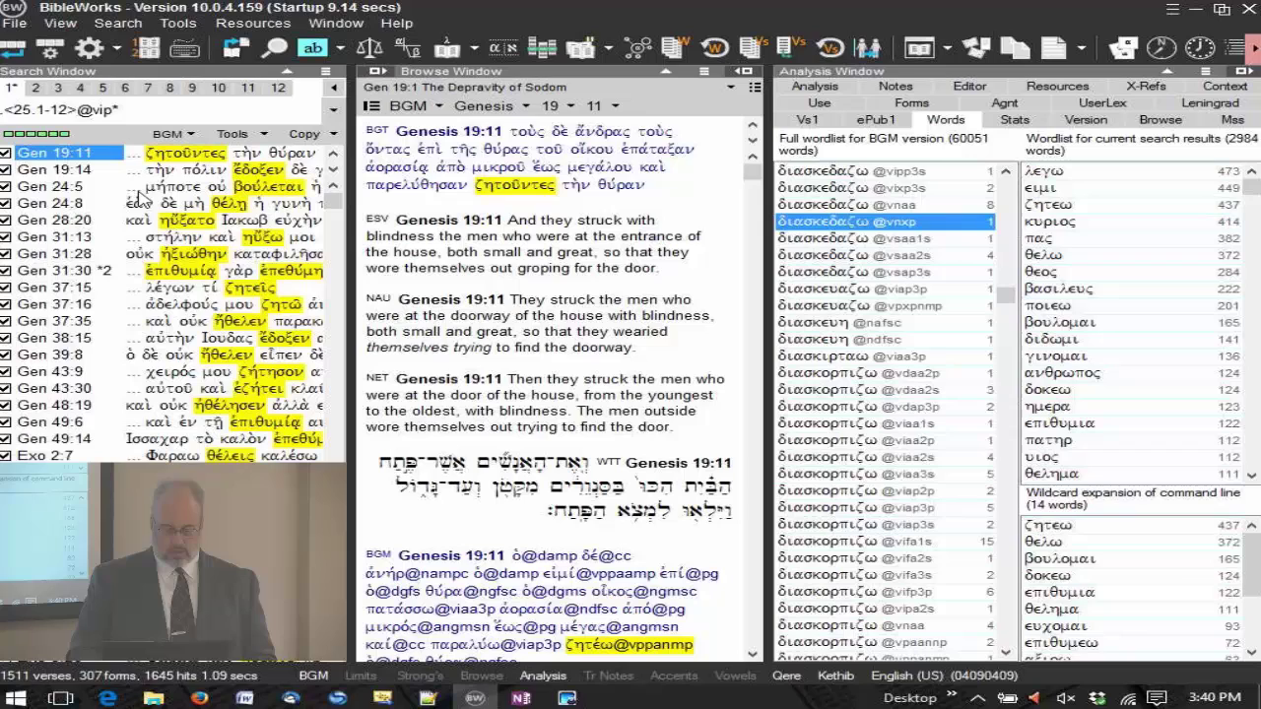
pyautogui.press('Return')
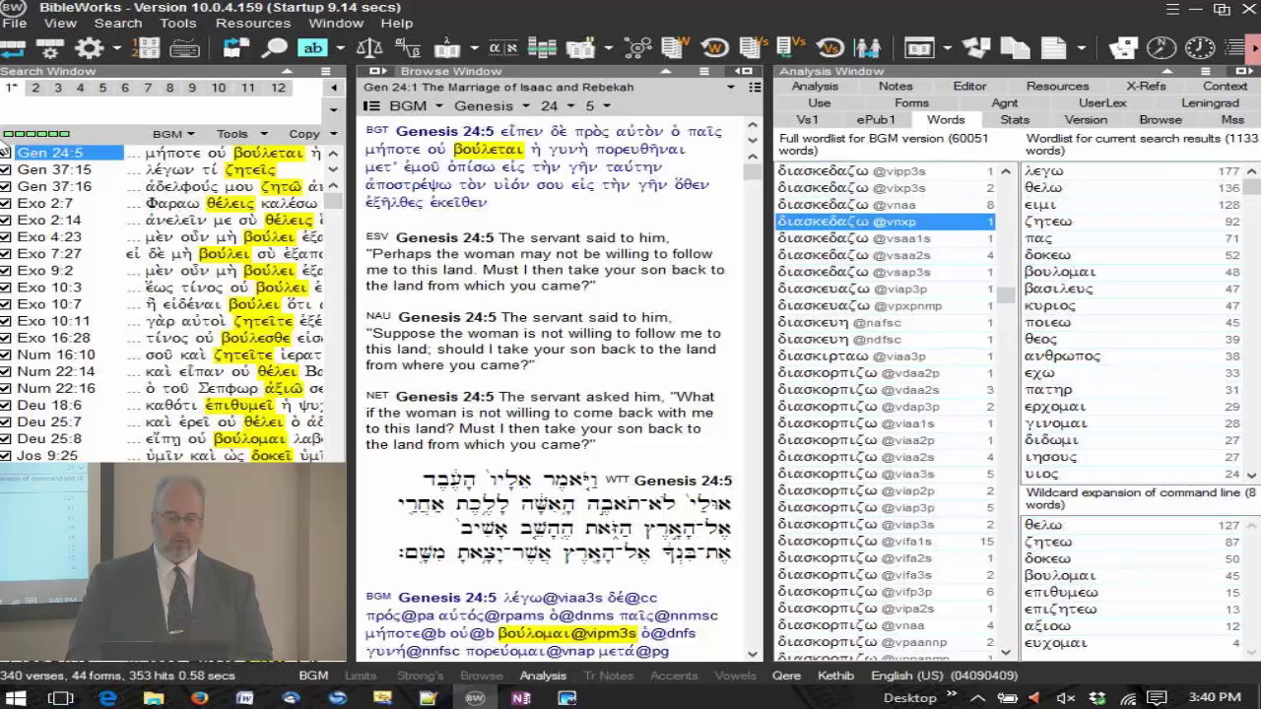
# - Run <25.1-12> <1.1-3>, returning 28 verses and 40 hits starting at 1 Kings 10:9
pyautogui.rightClick(110, 117)
pyautogui.press('Escape')
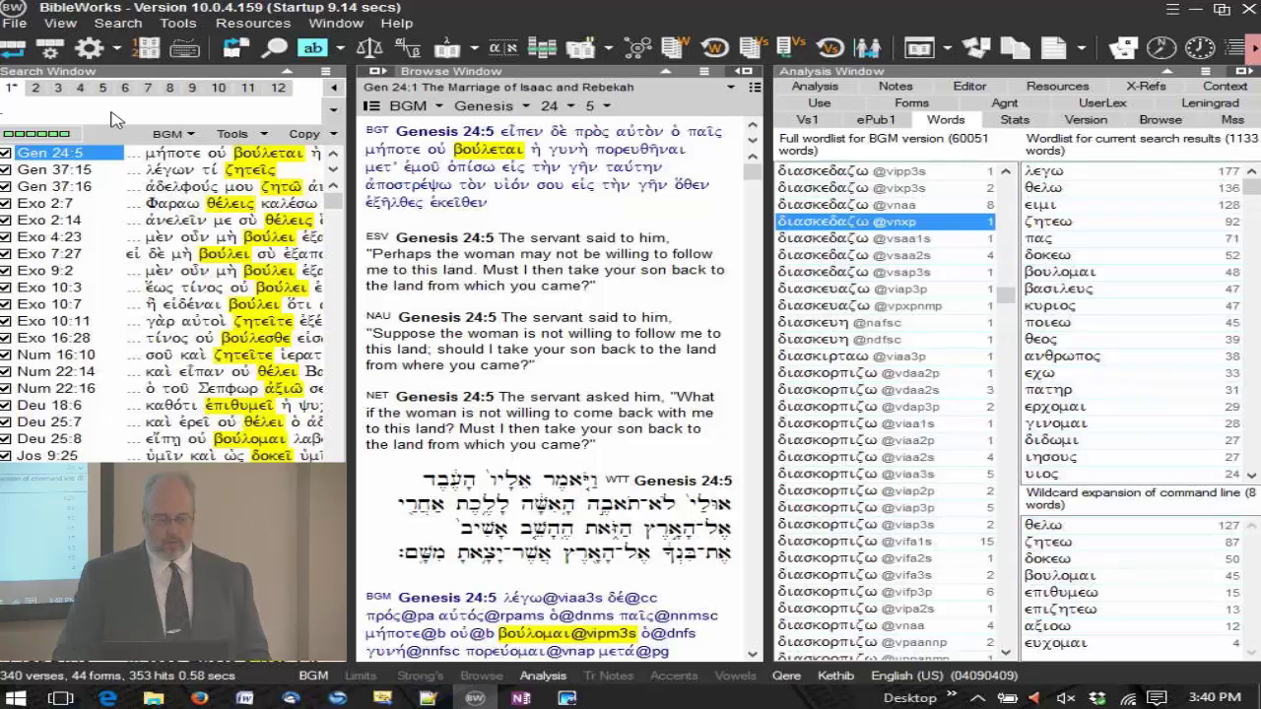
pyautogui.write('<25.1-12>@vip*')
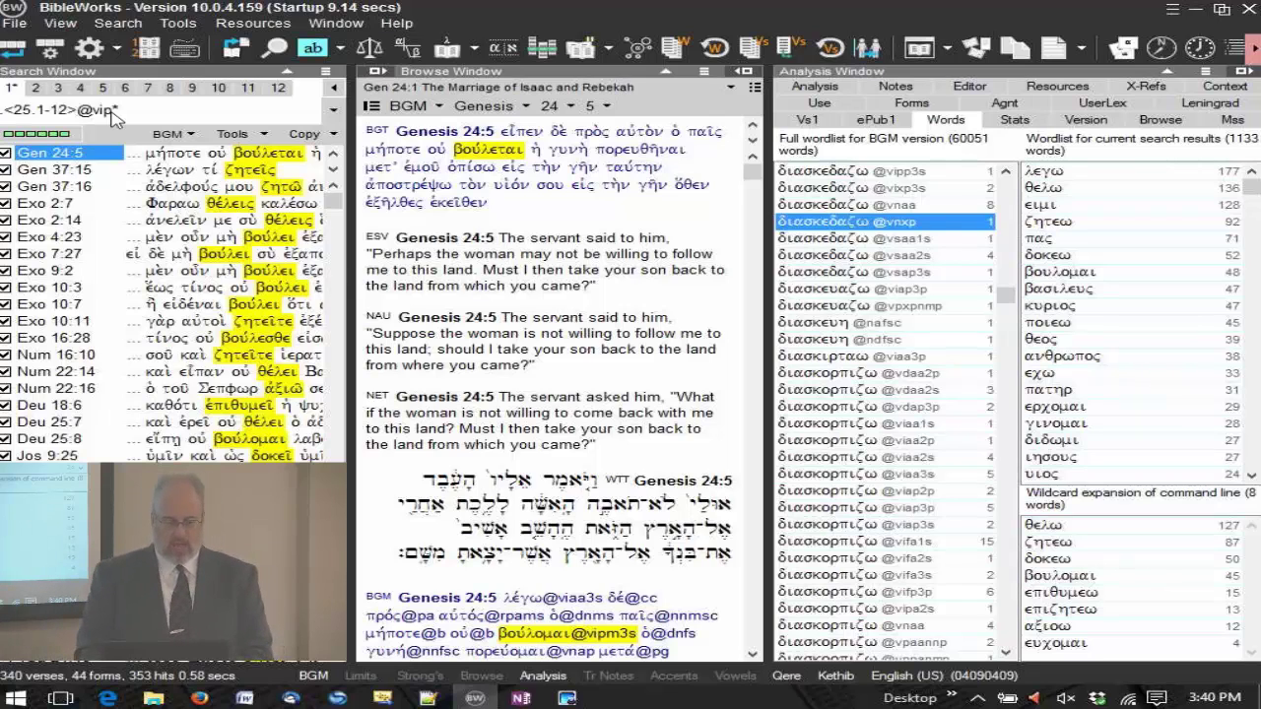
pyautogui.press('BackSpace')
pyautogui.press('BackSpace')
pyautogui.press('BackSpace')
pyautogui.press('BackSpace')
pyautogui.press('BackSpace')
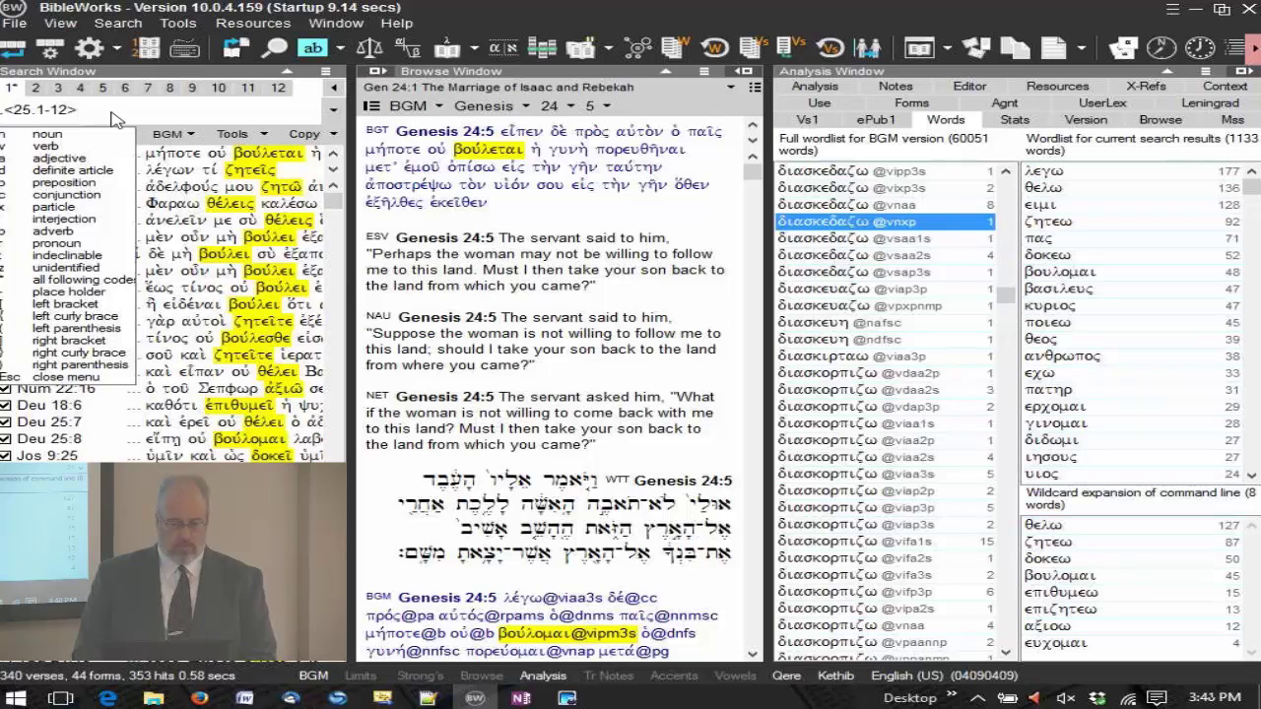
pyautogui.press('Escape')
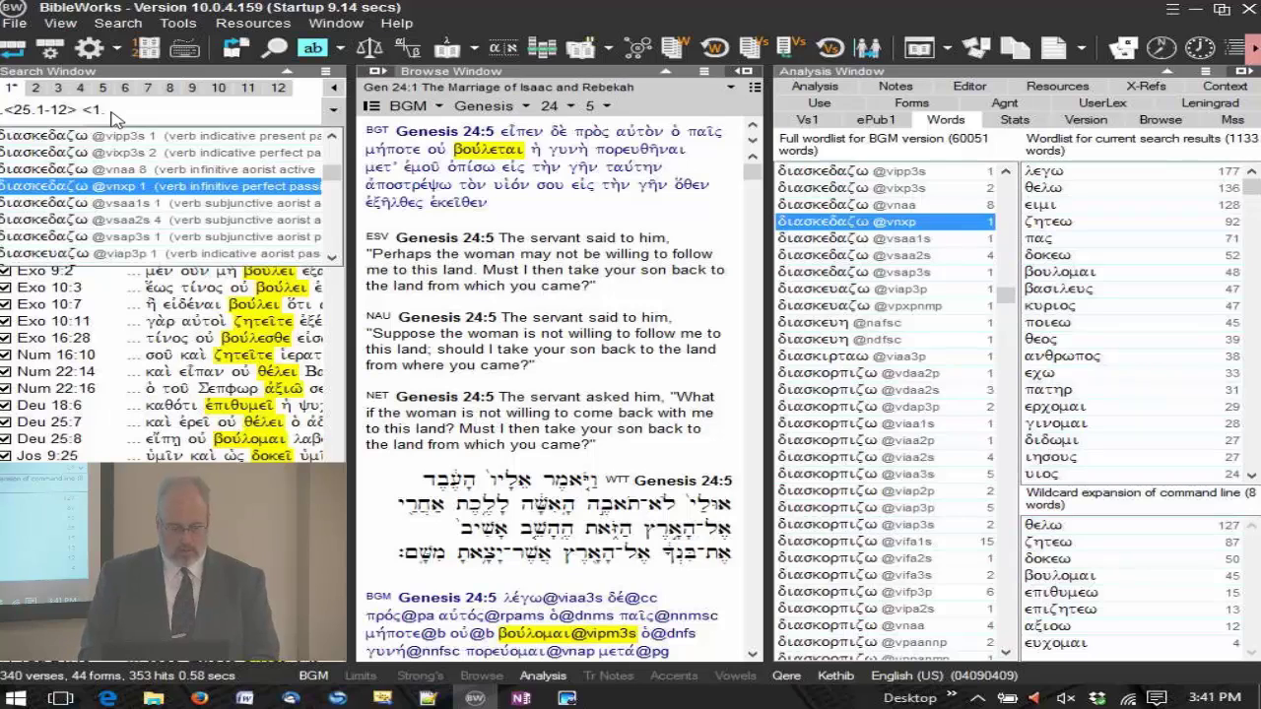
pyautogui.write('1-3>')
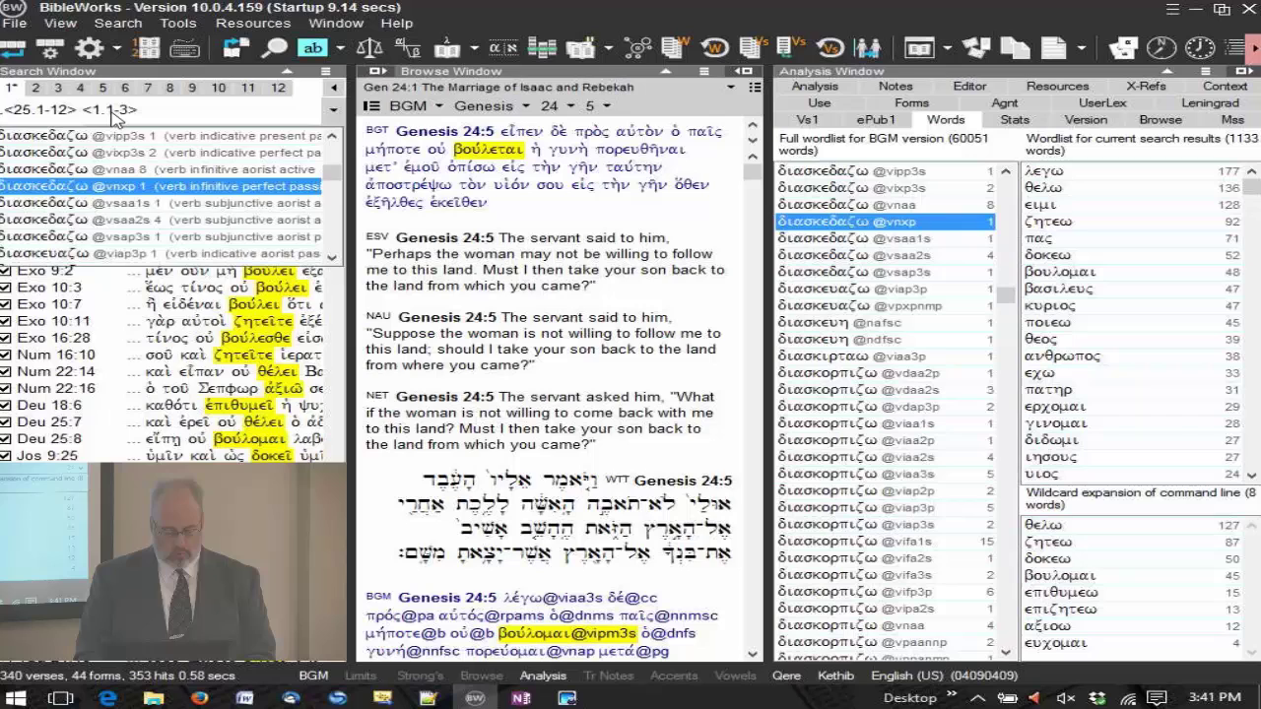
pyautogui.press('Return')
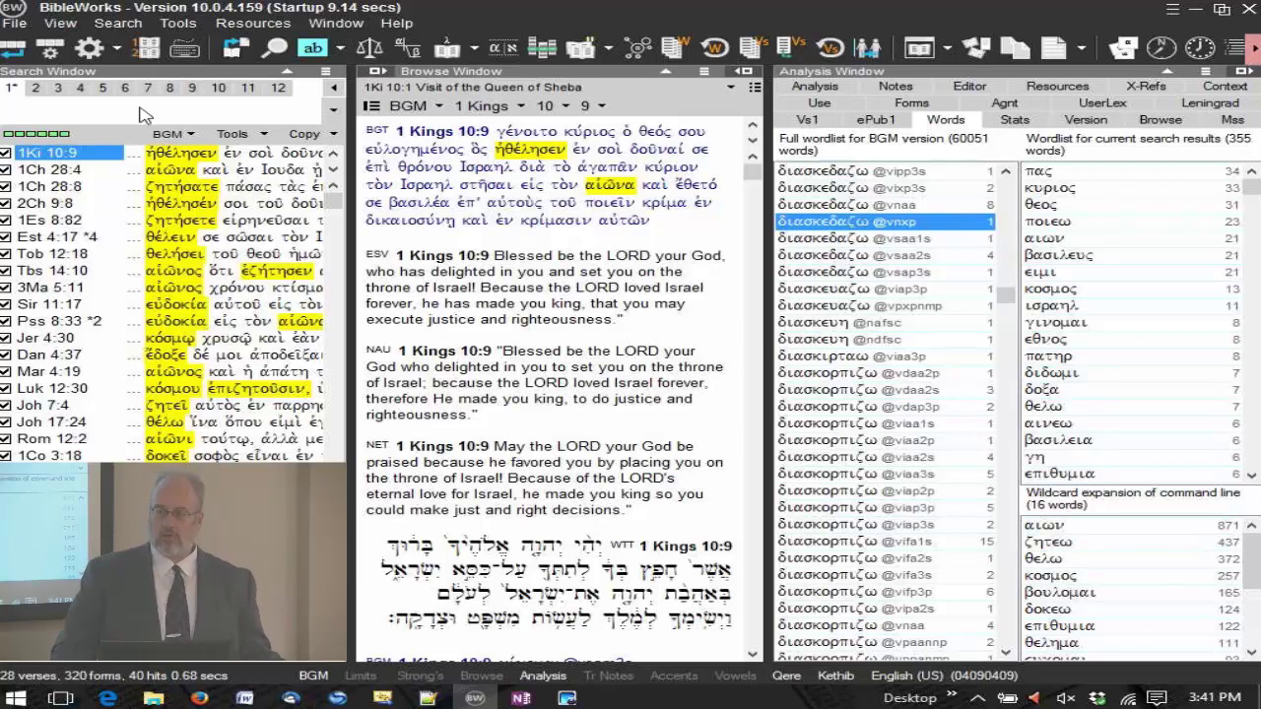
# - Open the Word List Manager from the Search Window's Tools dropdown
pyautogui.click(266, 134)
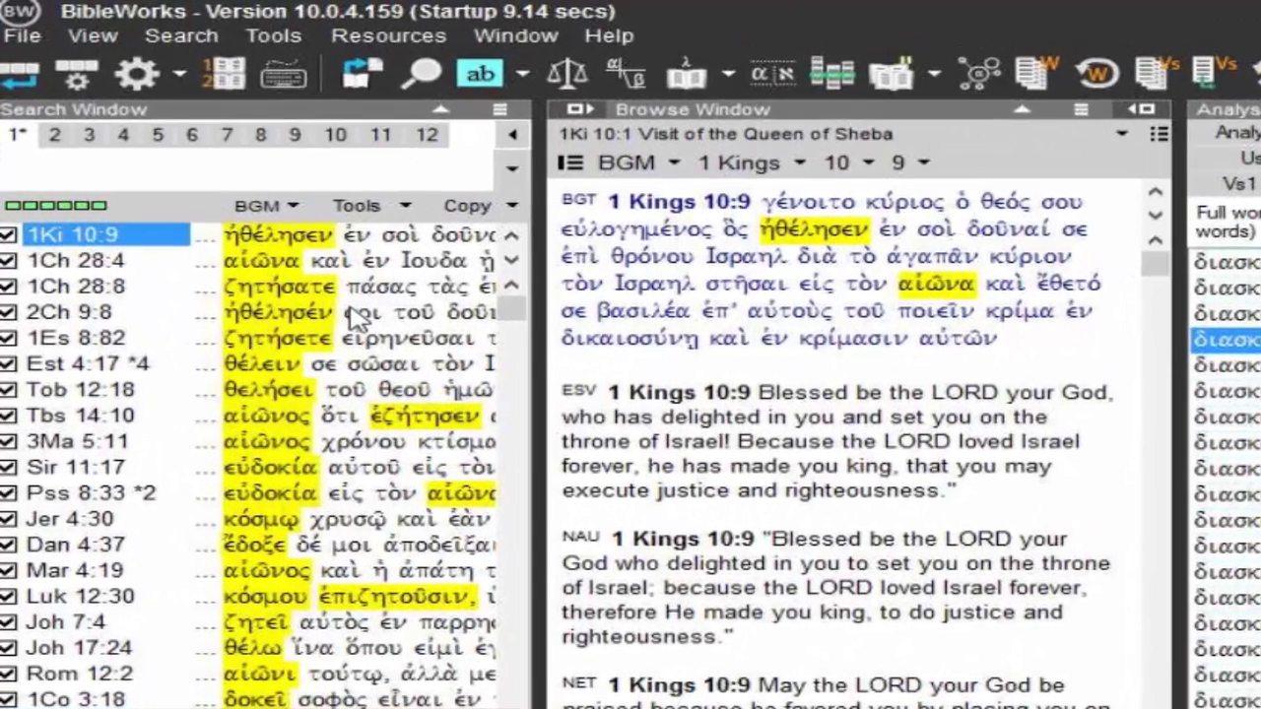
pyautogui.click(404, 206)
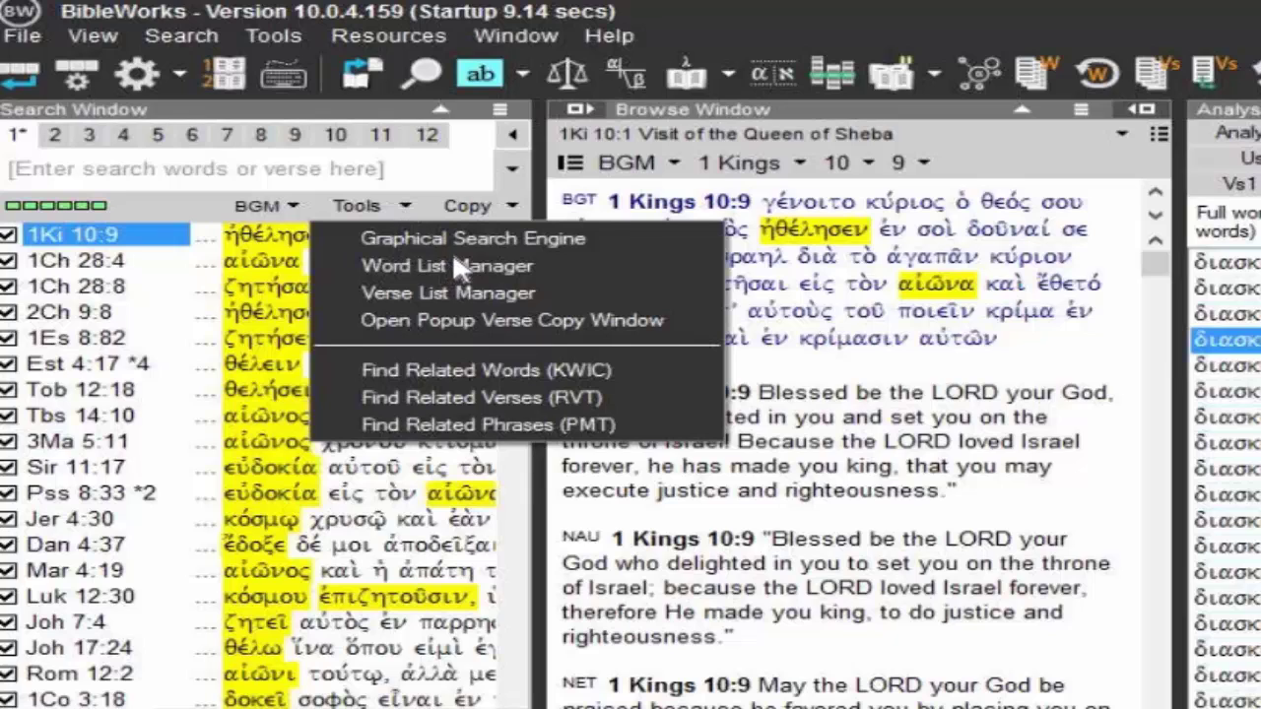
pyautogui.click(404, 206)
pyautogui.click(404, 206)
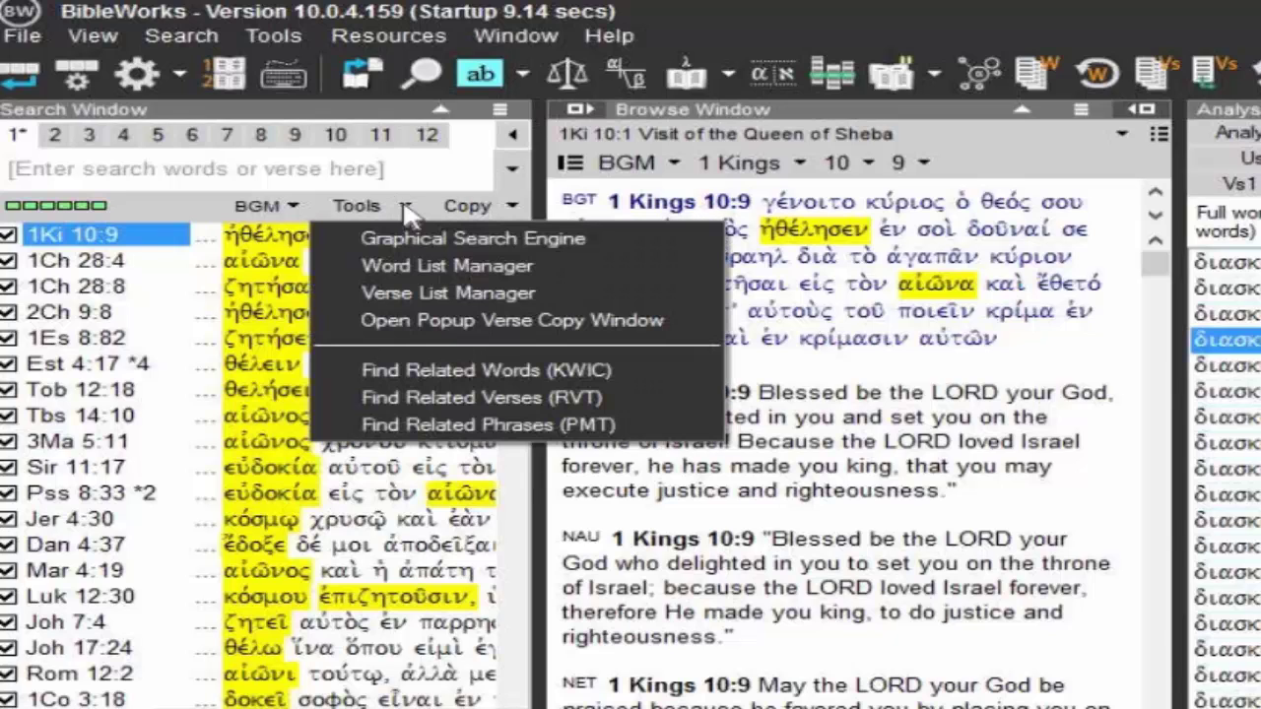
pyautogui.click(463, 274)
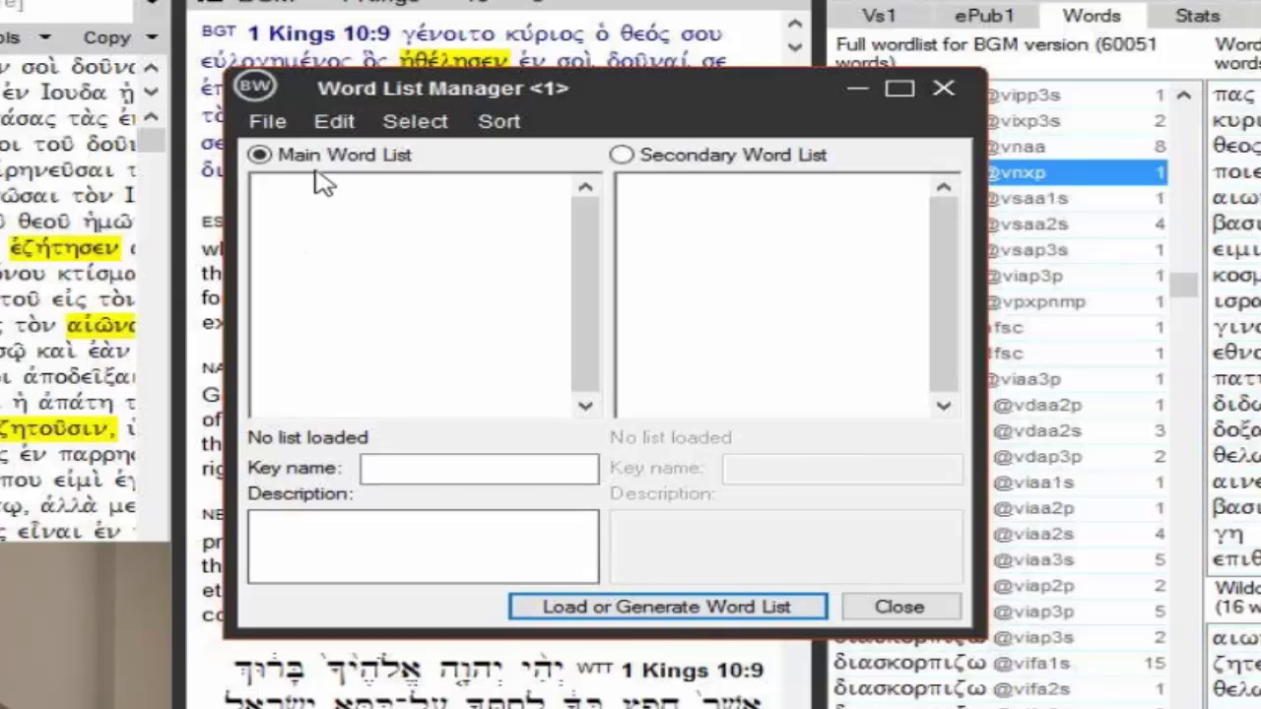
# - Start a new word list from the last query's highlighted words with 'Keep 99 morph codes' unchecked
pyautogui.click(690, 609)
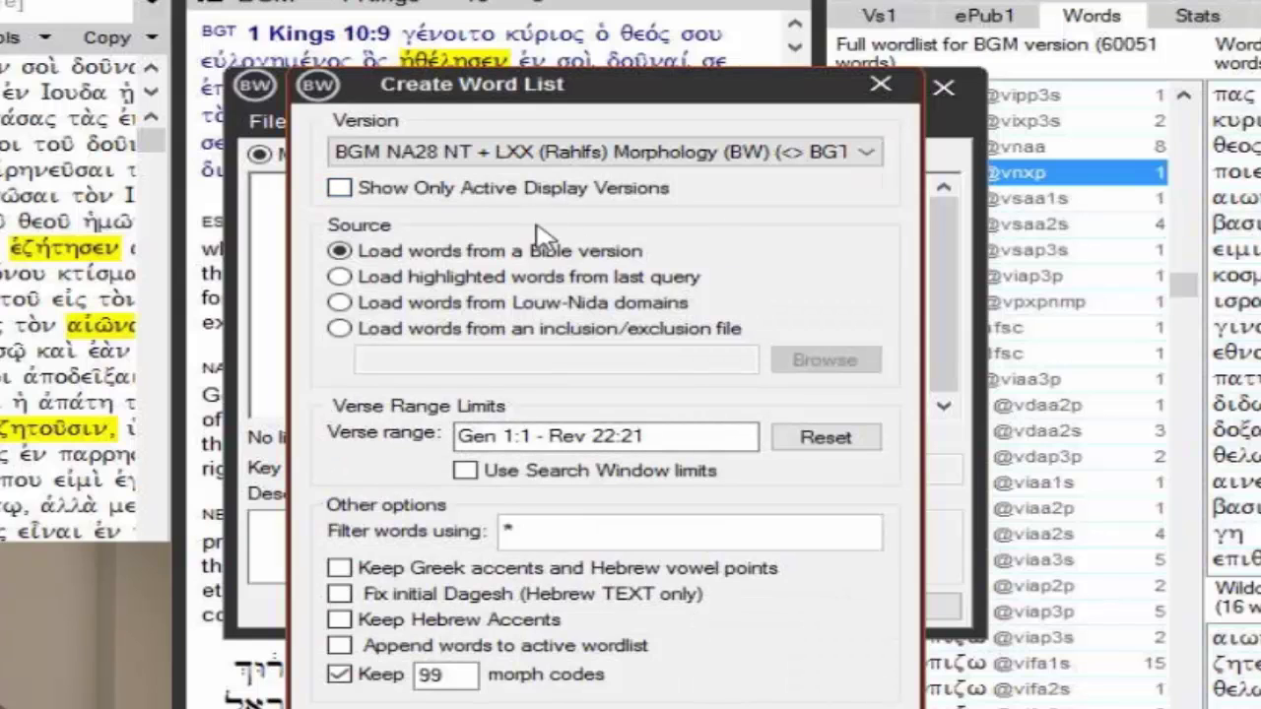
pyautogui.click(400, 281)
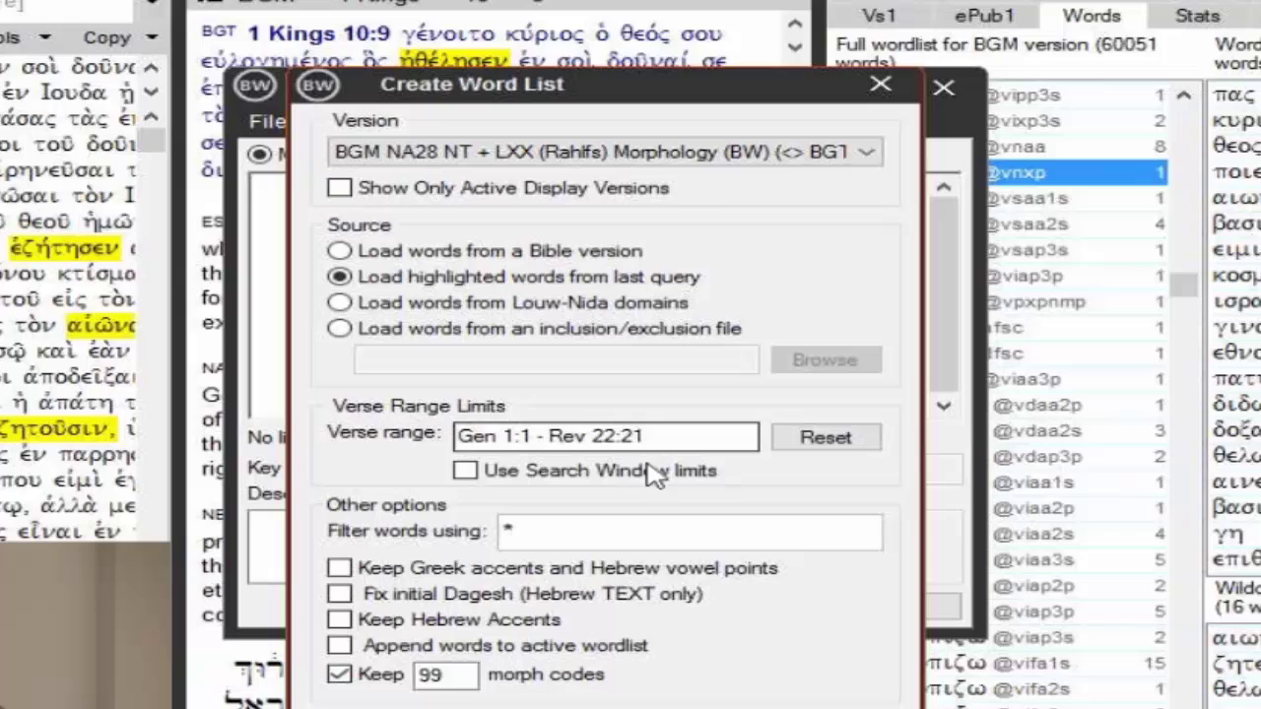
pyautogui.doubleClick(426, 674)
pyautogui.press('BackSpace')
pyautogui.write('99')
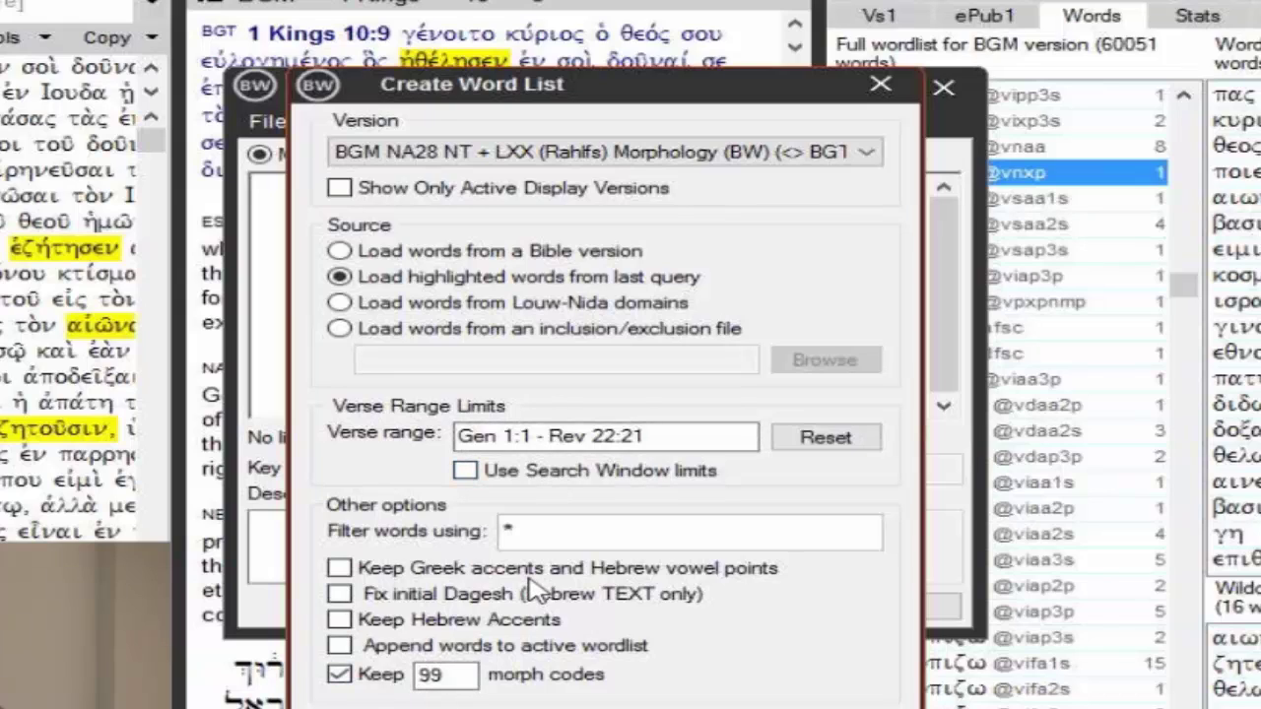
pyautogui.click(340, 676)
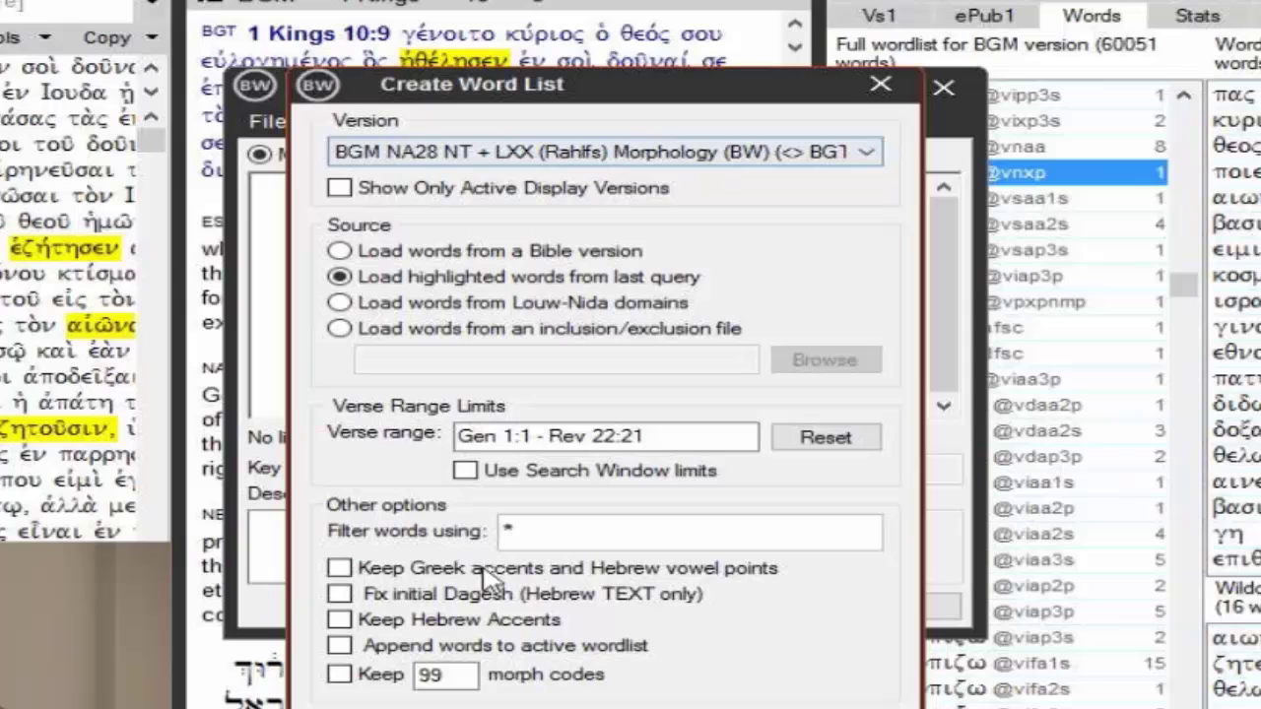
# - Generate the 12-word, 65-occurrence BGM main list, led by αιων (21) and κοσμος (13)
pyautogui.press('Return')
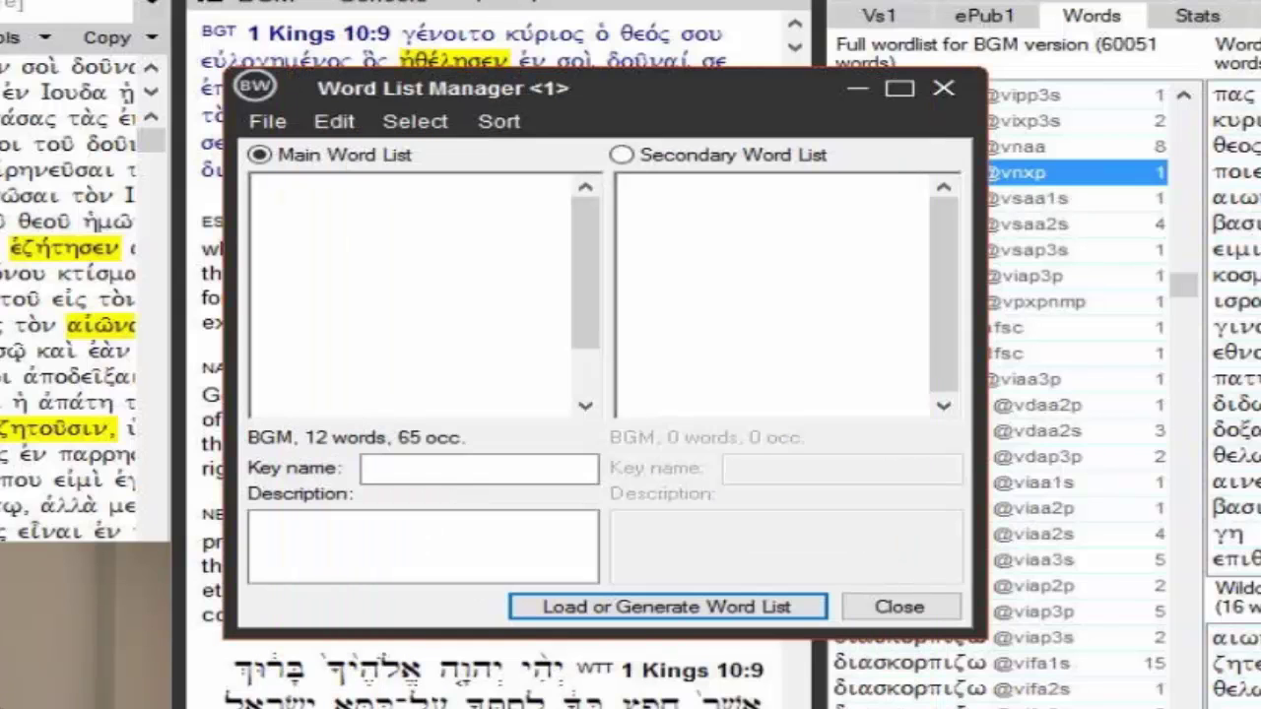
pyautogui.moveTo(588, 223)
pyautogui.mouseDown()
pyautogui.moveTo(585, 282)
pyautogui.moveTo(584, 229)
pyautogui.mouseUp()
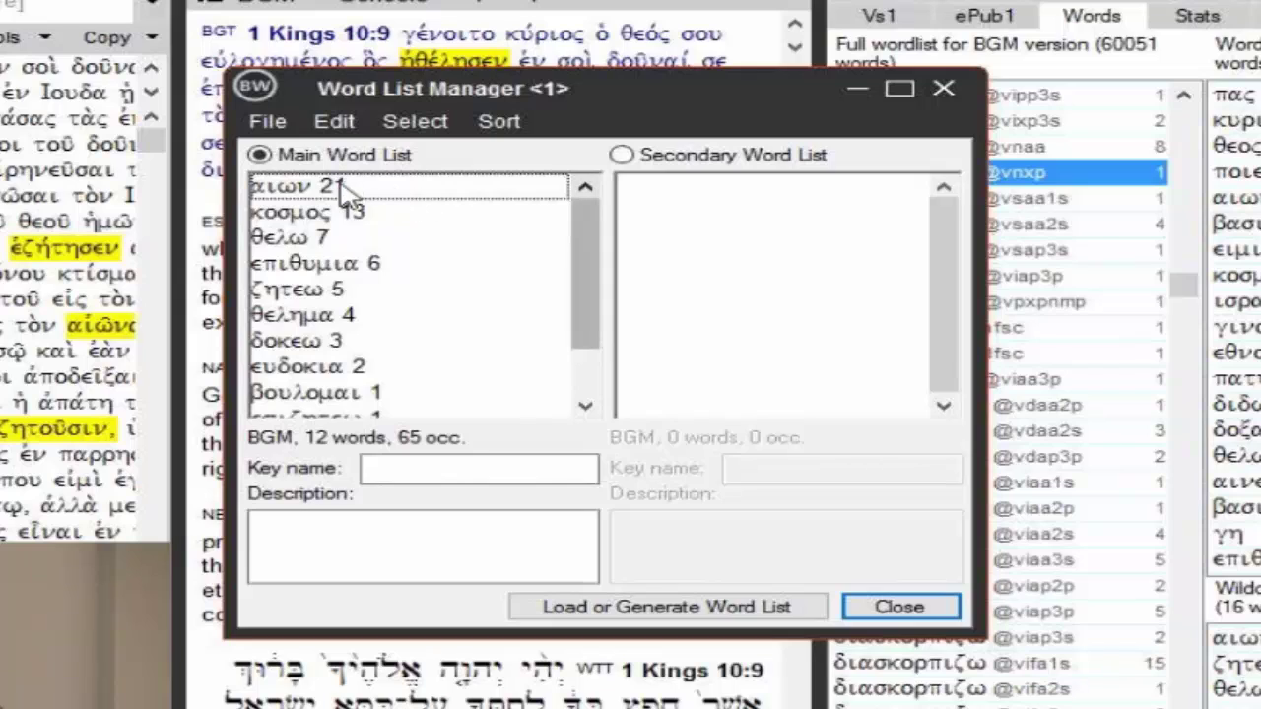
pyautogui.click(268, 122)
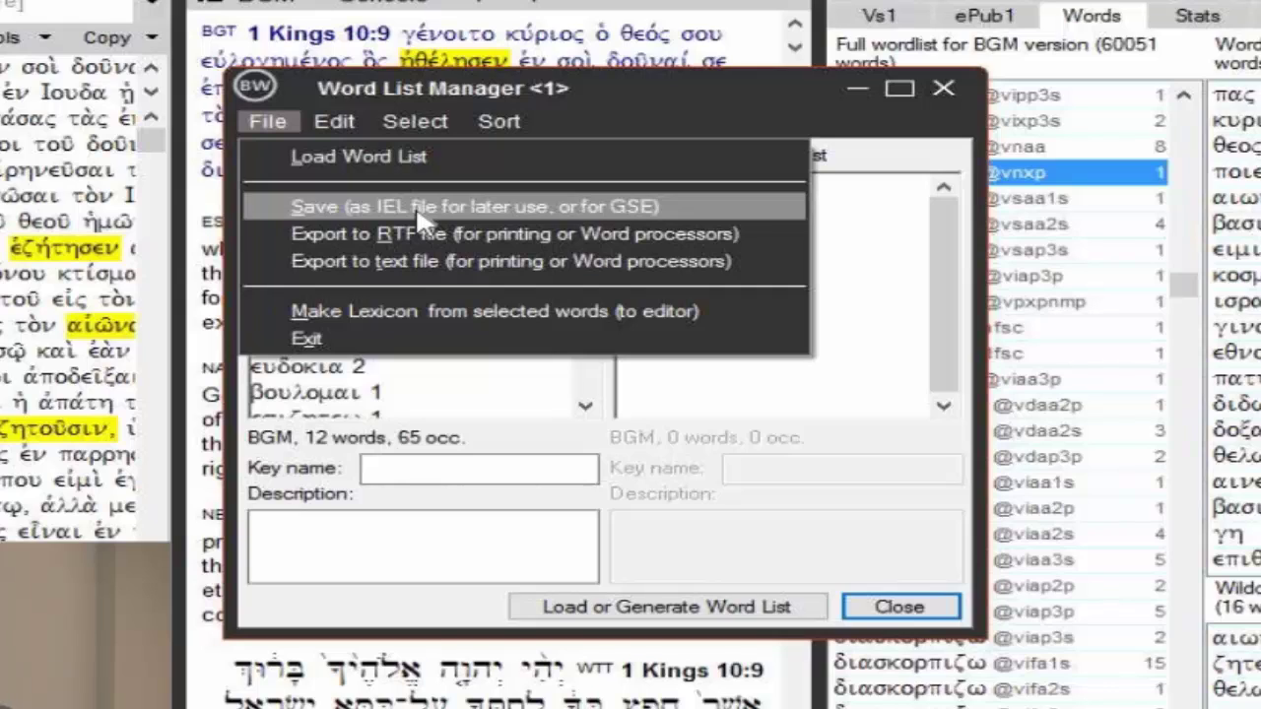
pyautogui.click(700, 89)
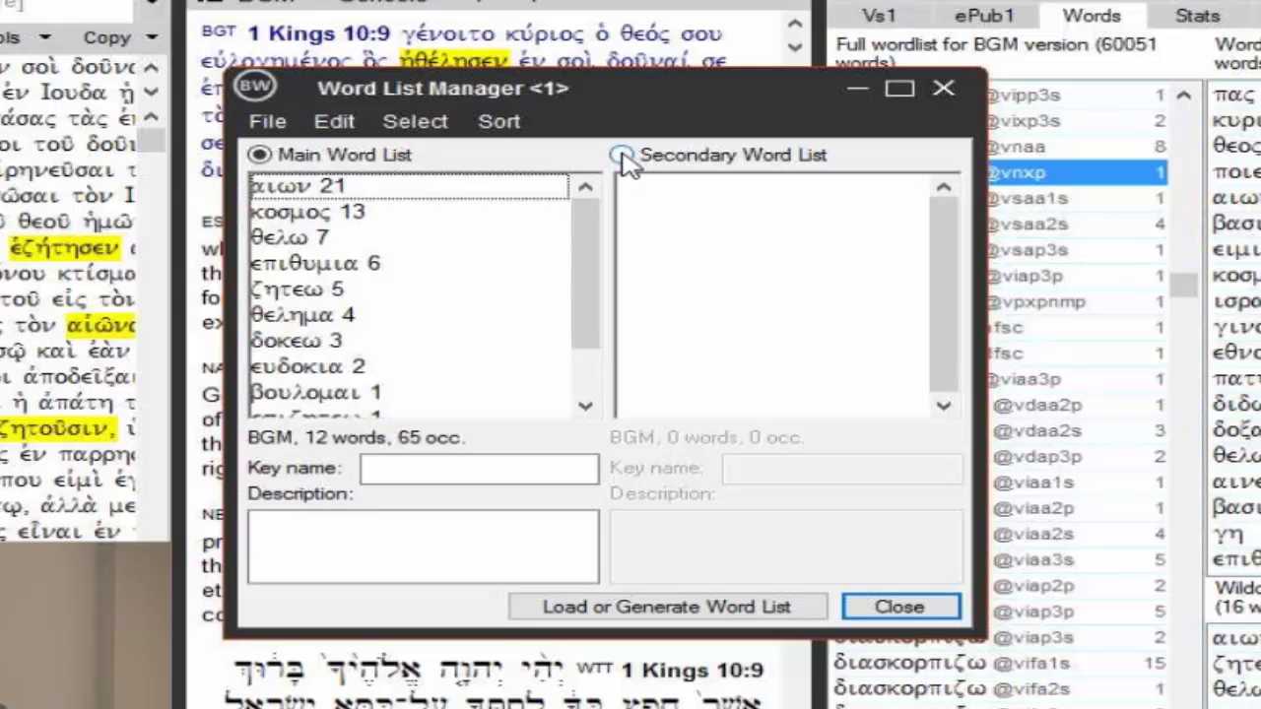
pyautogui.click(345, 156)
pyautogui.click(623, 156)
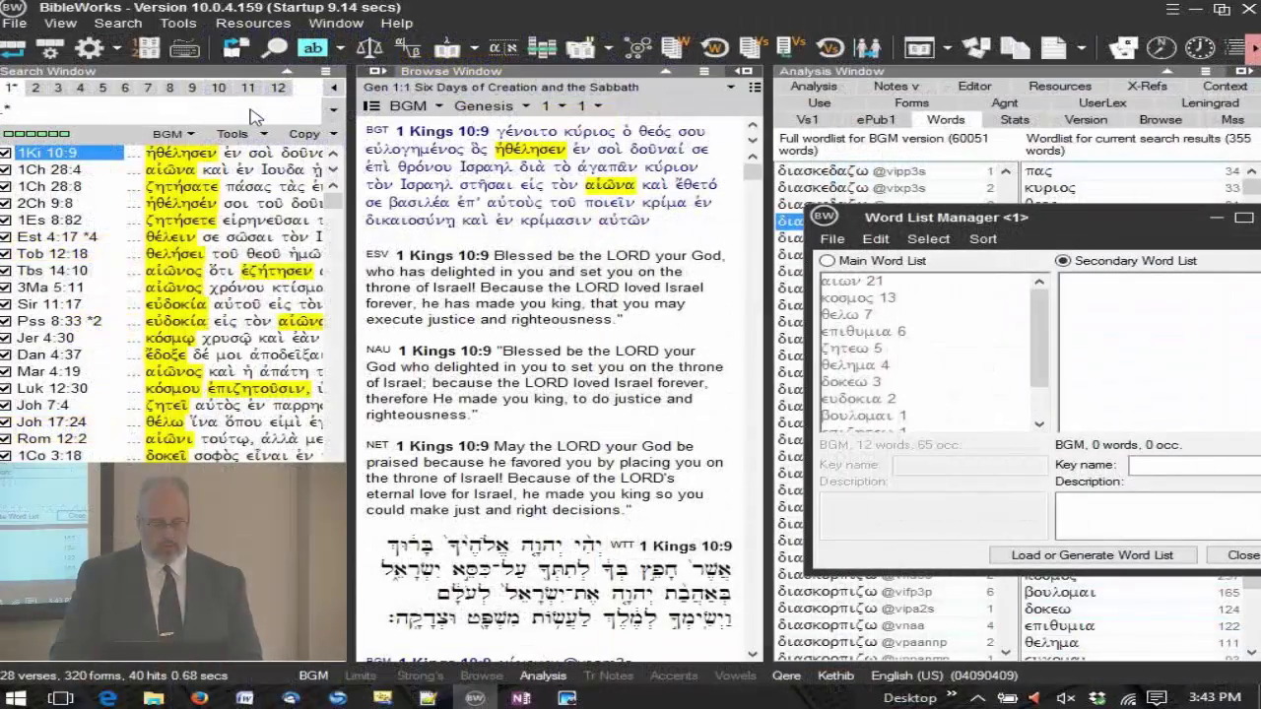
pyautogui.write('@')
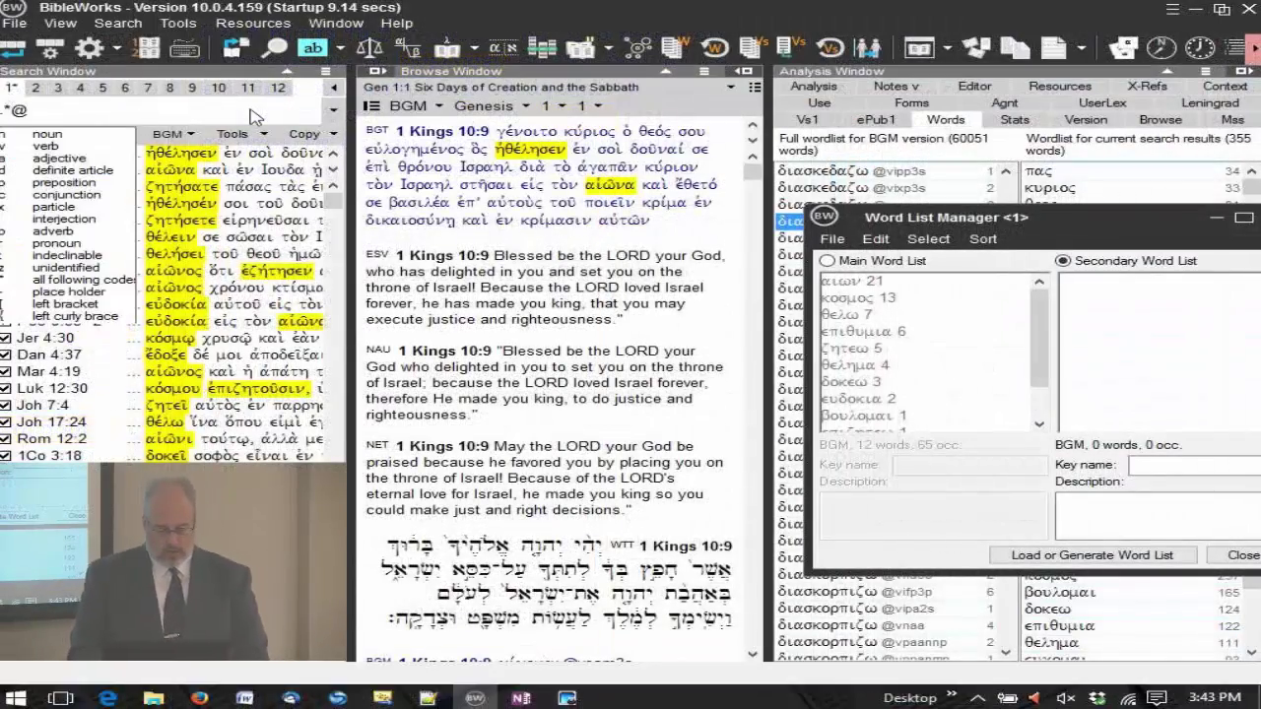
pyautogui.write('vipa')
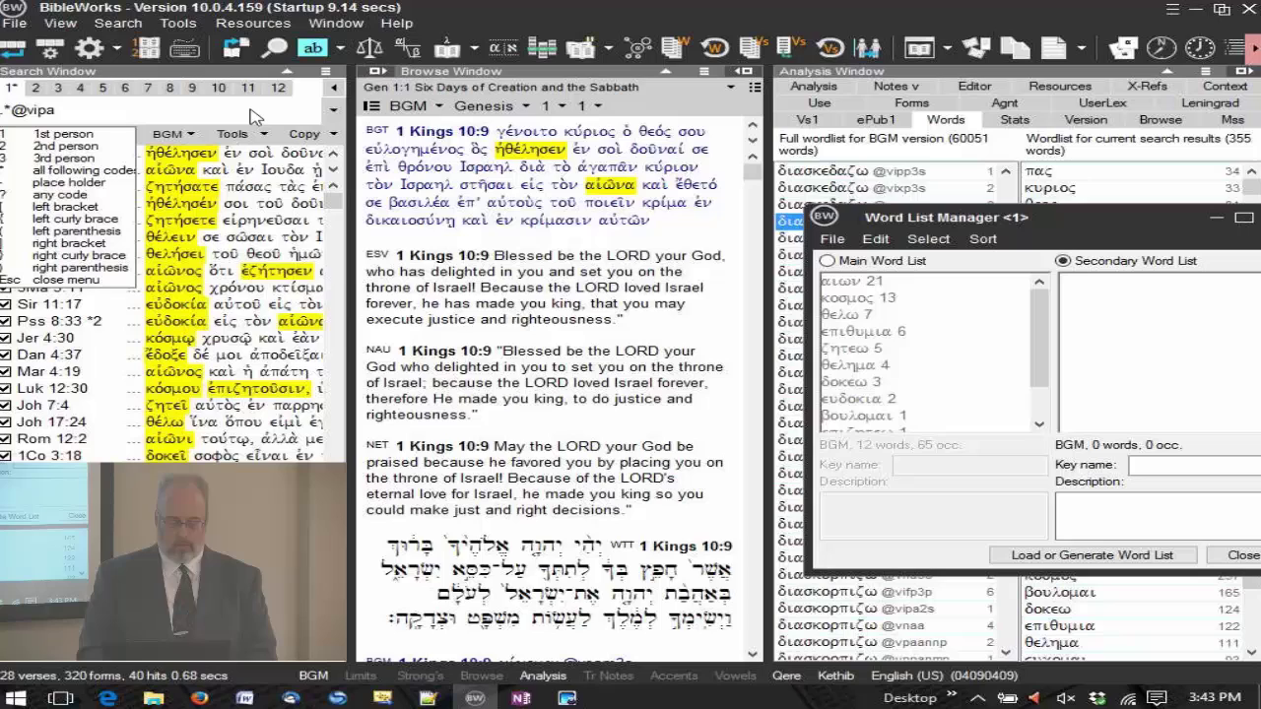
pyautogui.write('1s*')
pyautogui.press('Return')
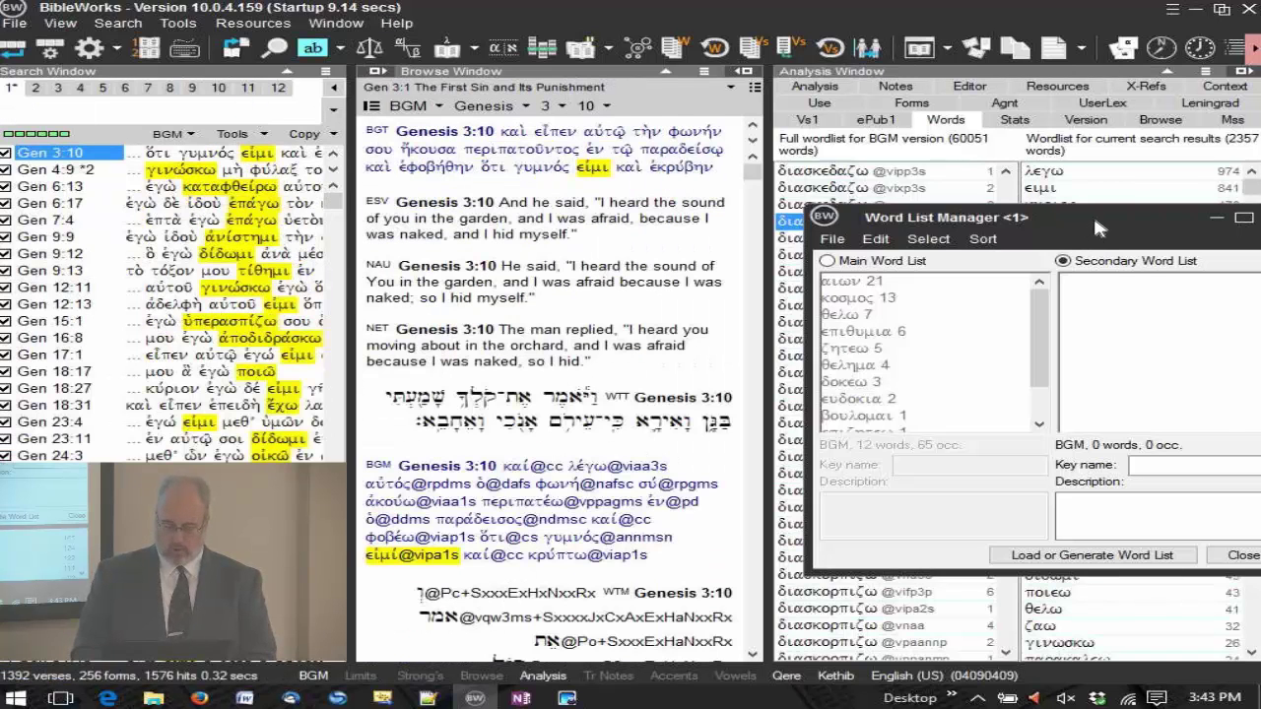
# - Generate a secondary word list from the last query's highlighted hits
pyautogui.moveTo(1101, 211); pyautogui.dragTo(655, 140)
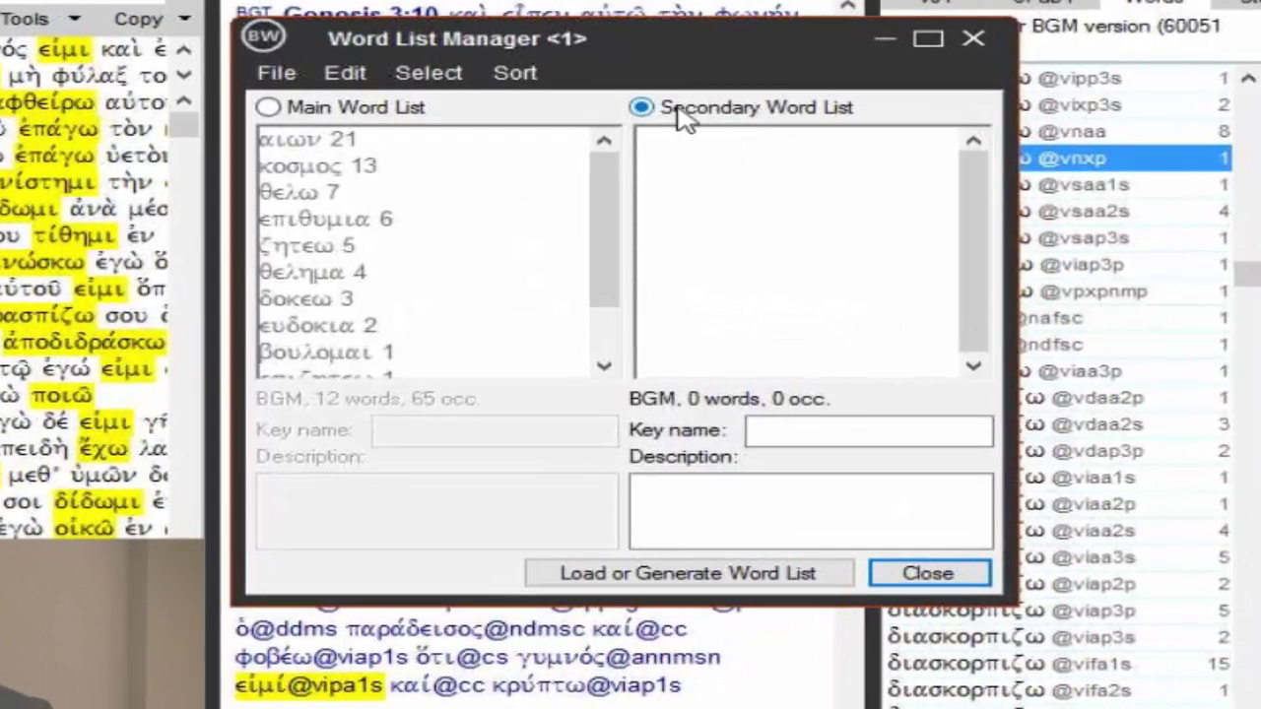
pyautogui.click(438, 83)
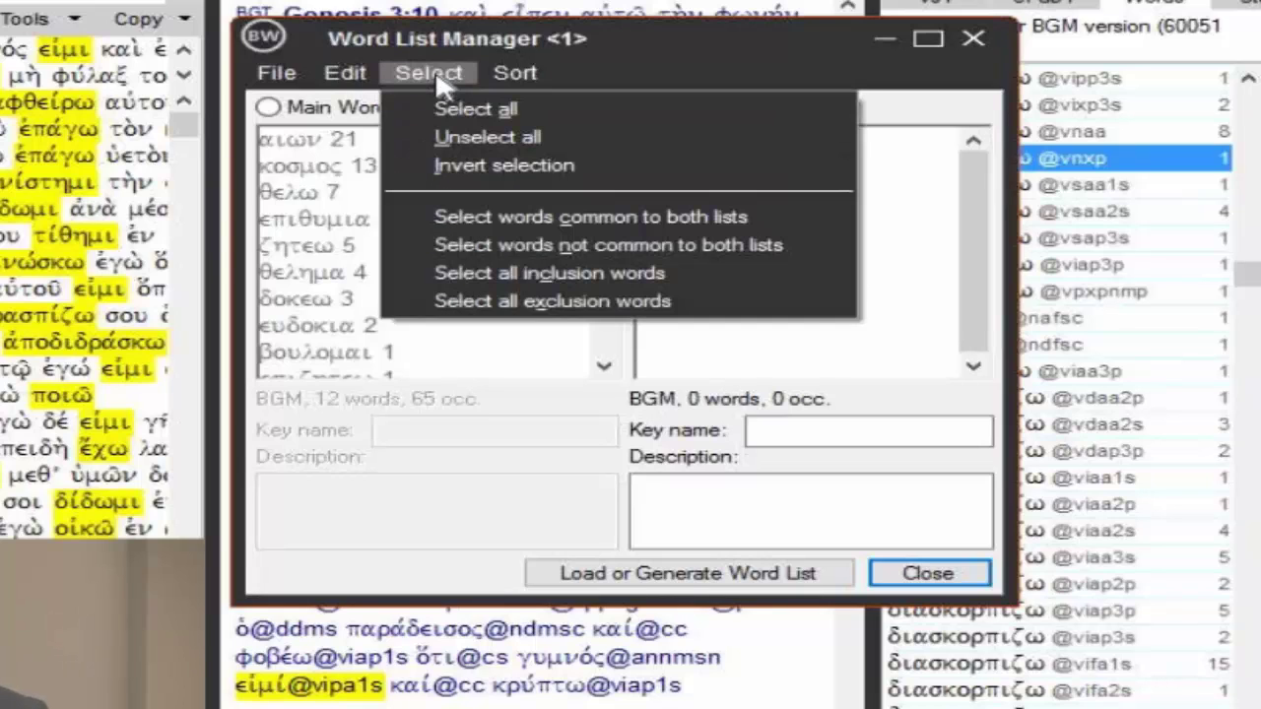
pyautogui.click(344, 79)
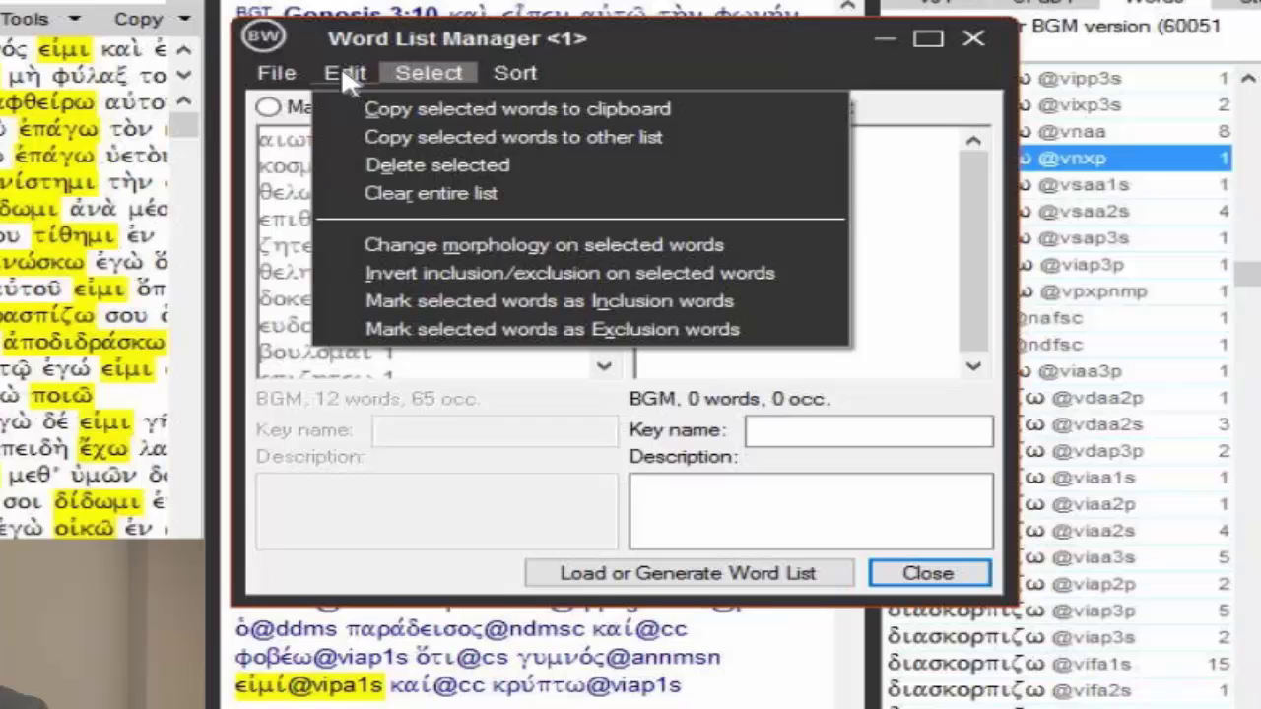
pyautogui.moveTo(291, 78)
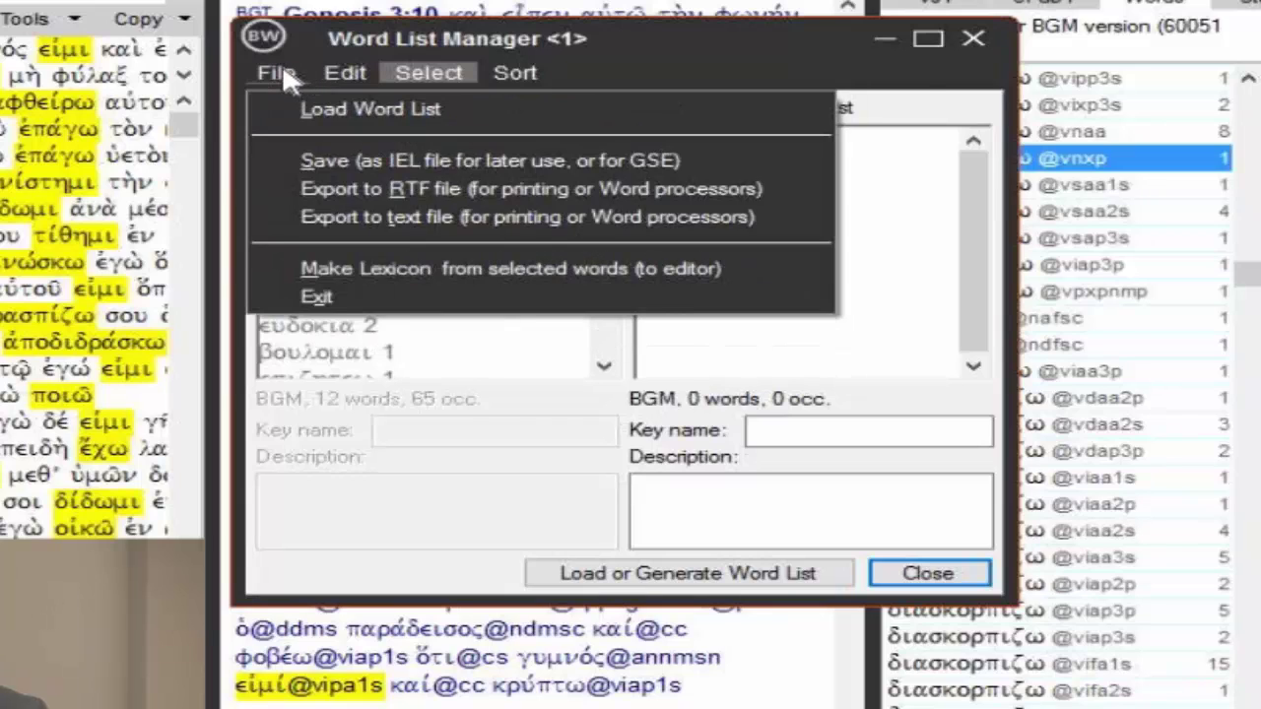
pyautogui.click(673, 51)
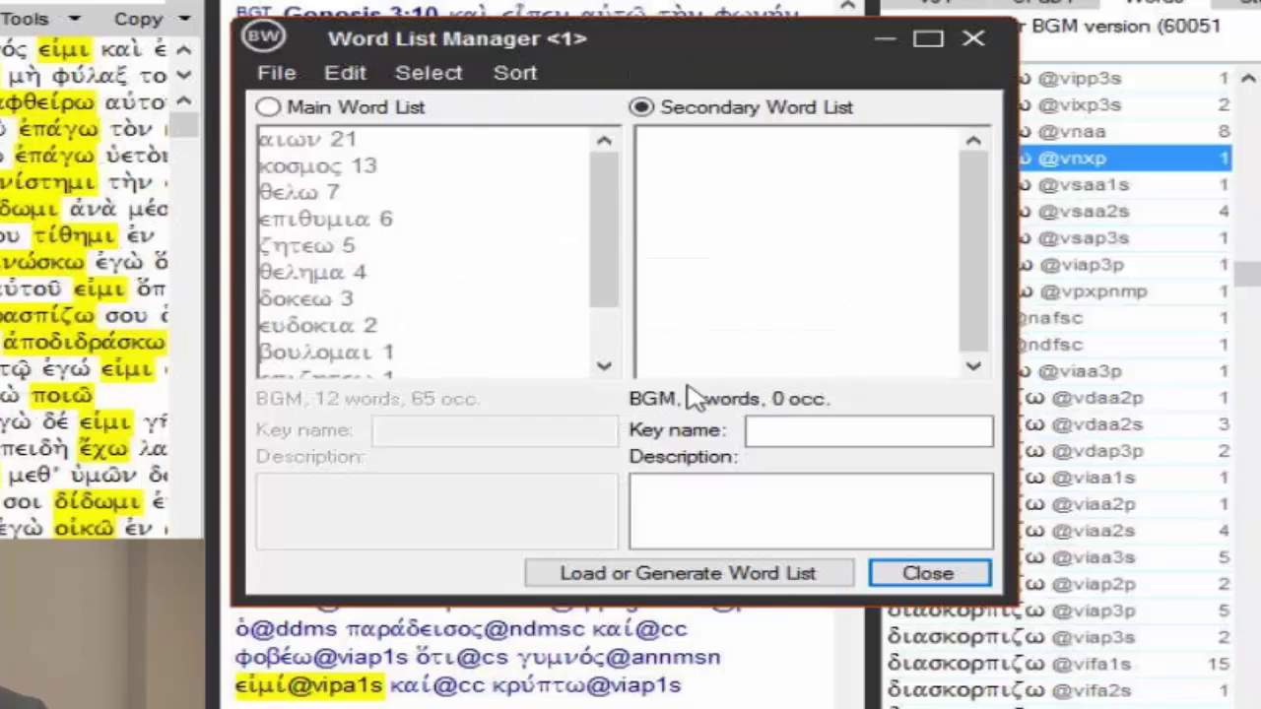
pyautogui.click(702, 581)
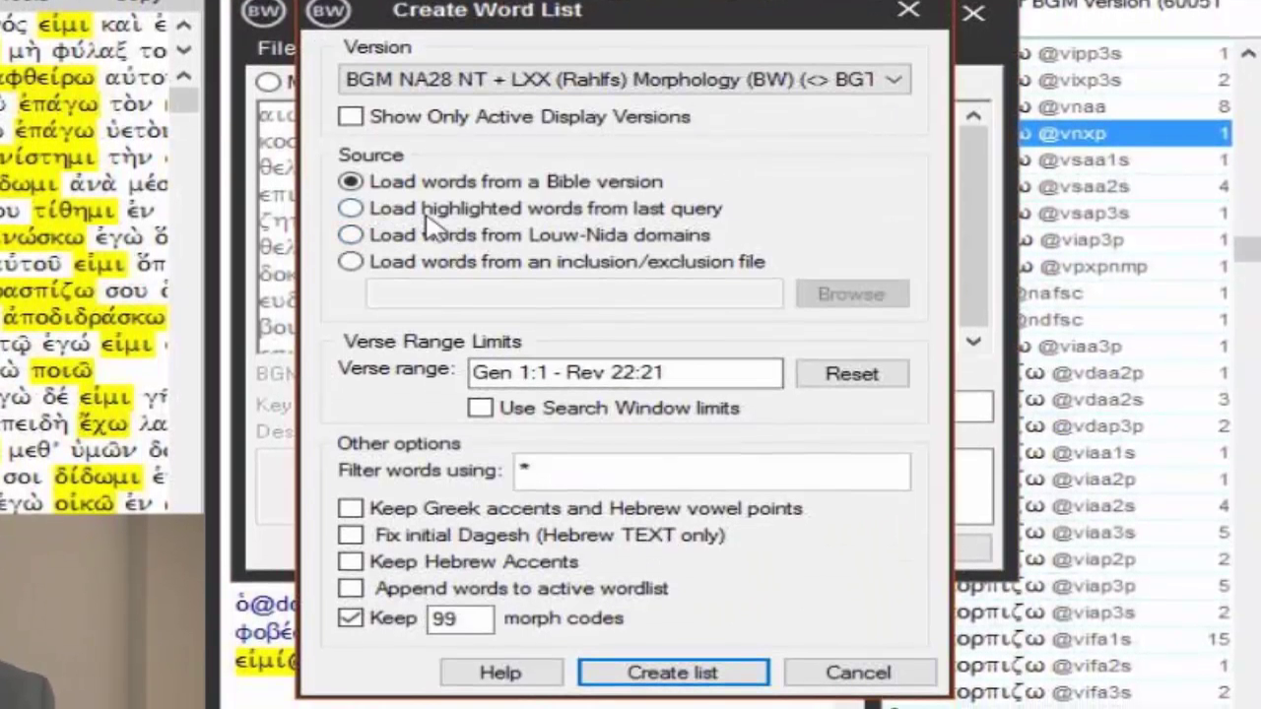
pyautogui.click(432, 217)
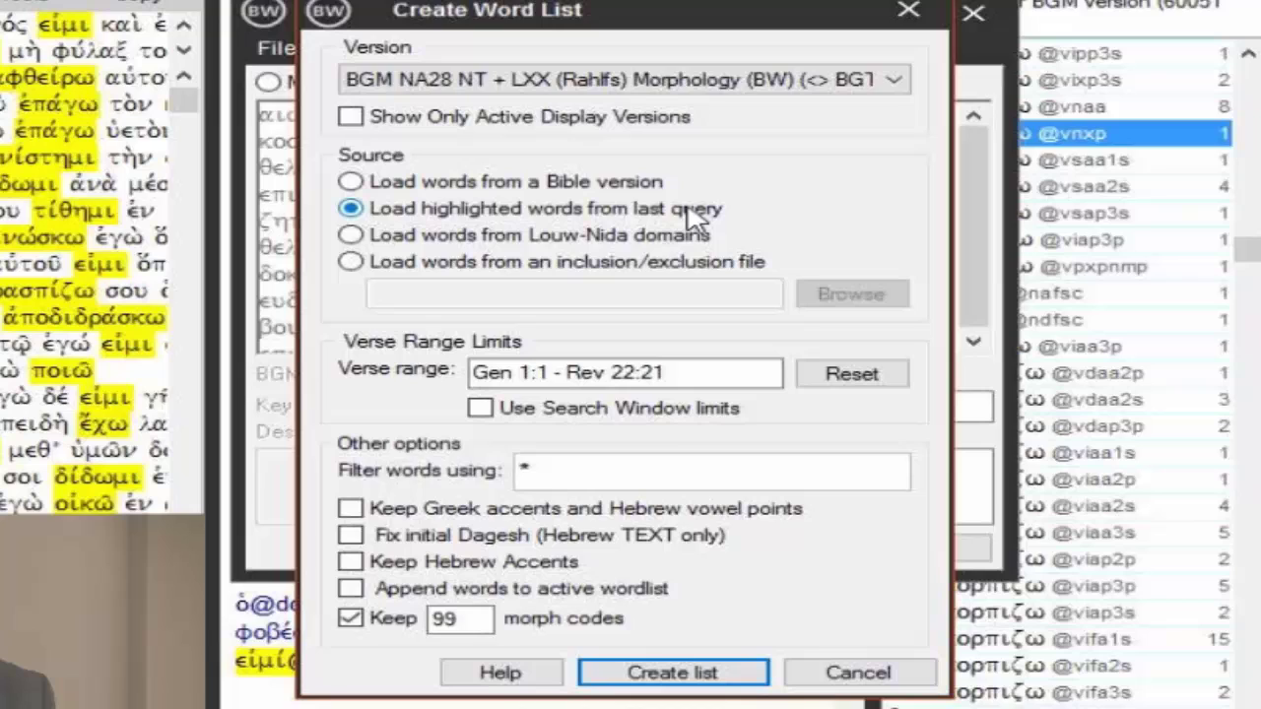
pyautogui.click(641, 674)
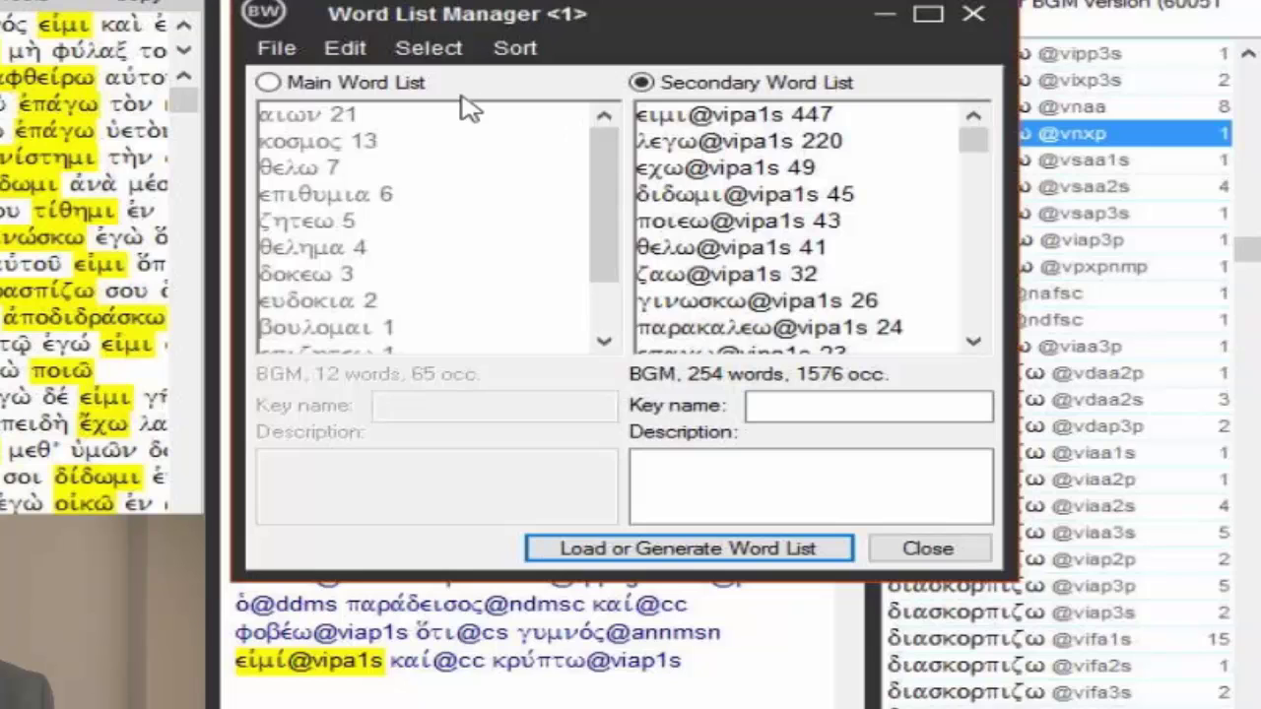
# - Recreate the list with 'Keep 99 morph codes' unchecked, yielding 252 plain lemmas
pyautogui.click(666, 549)
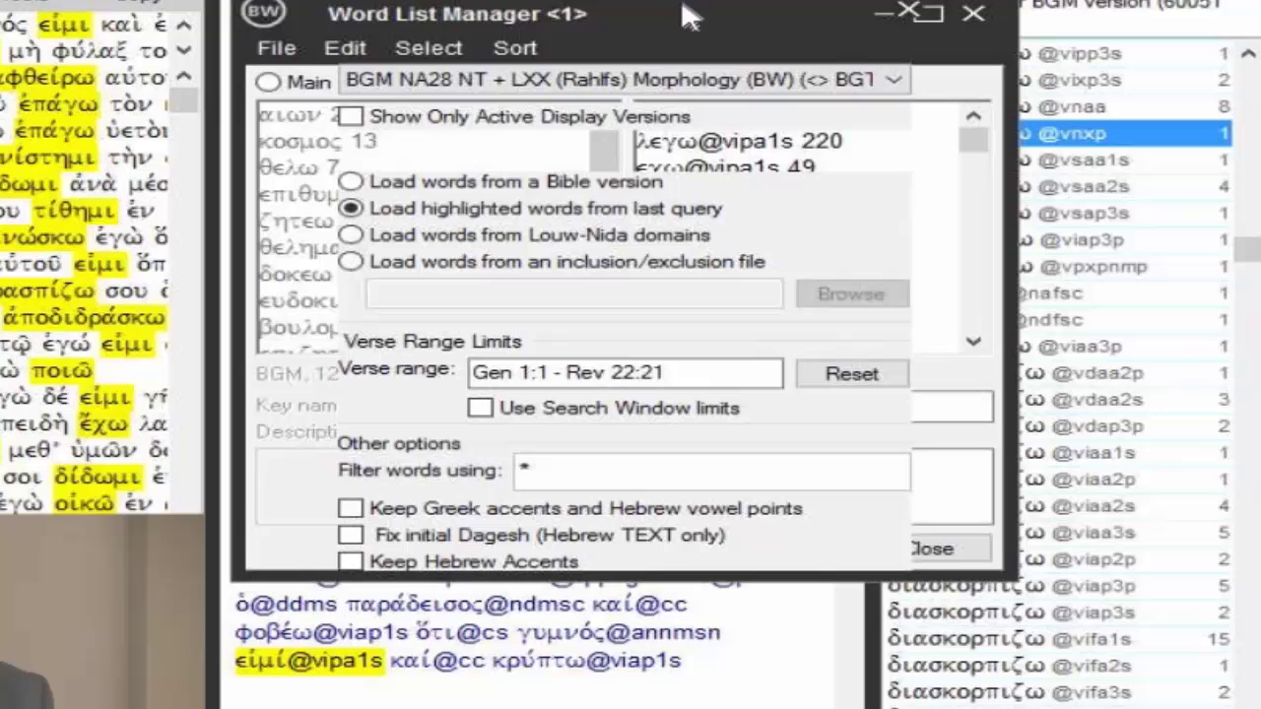
pyautogui.click(906, 13)
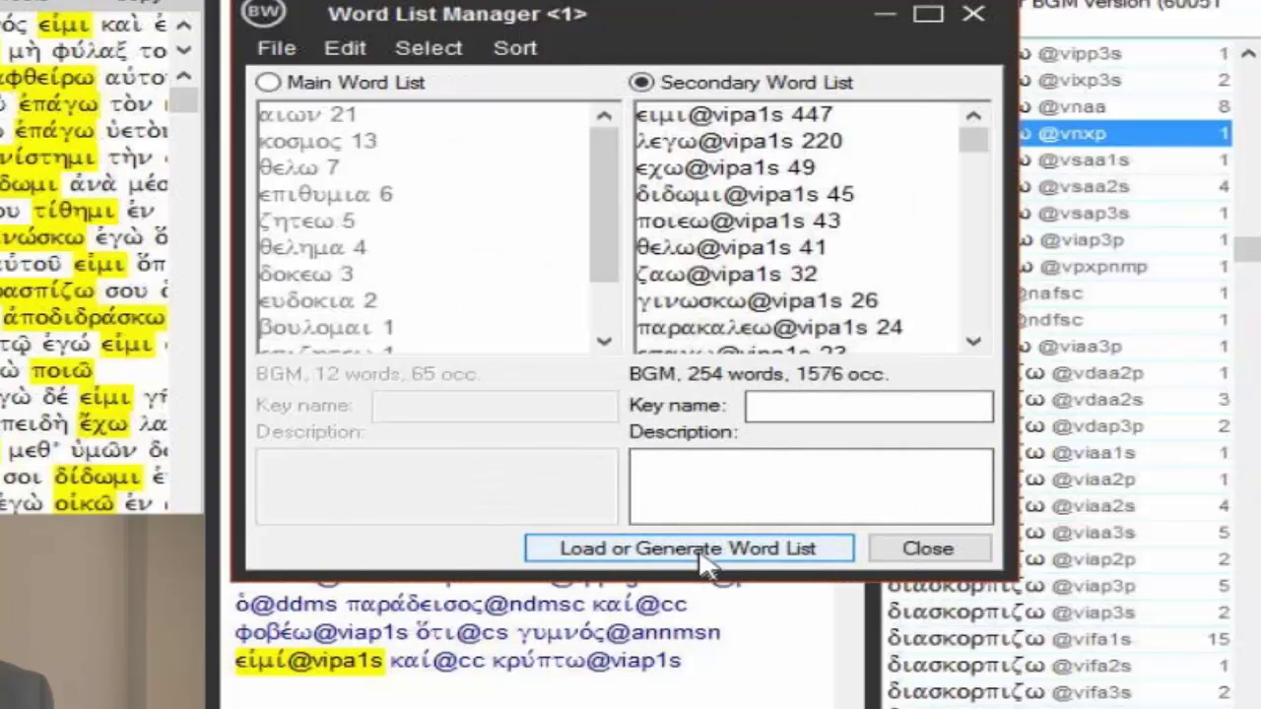
pyautogui.click(697, 550)
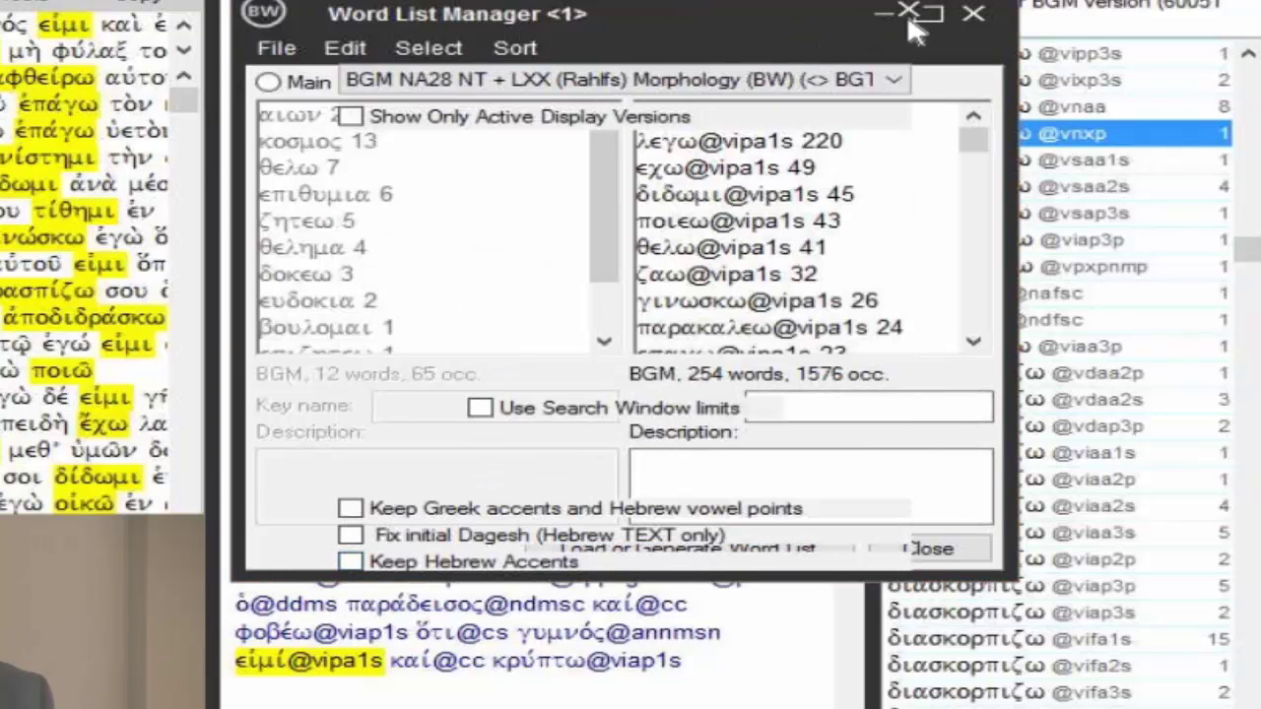
pyautogui.click(906, 14)
pyautogui.click(724, 549)
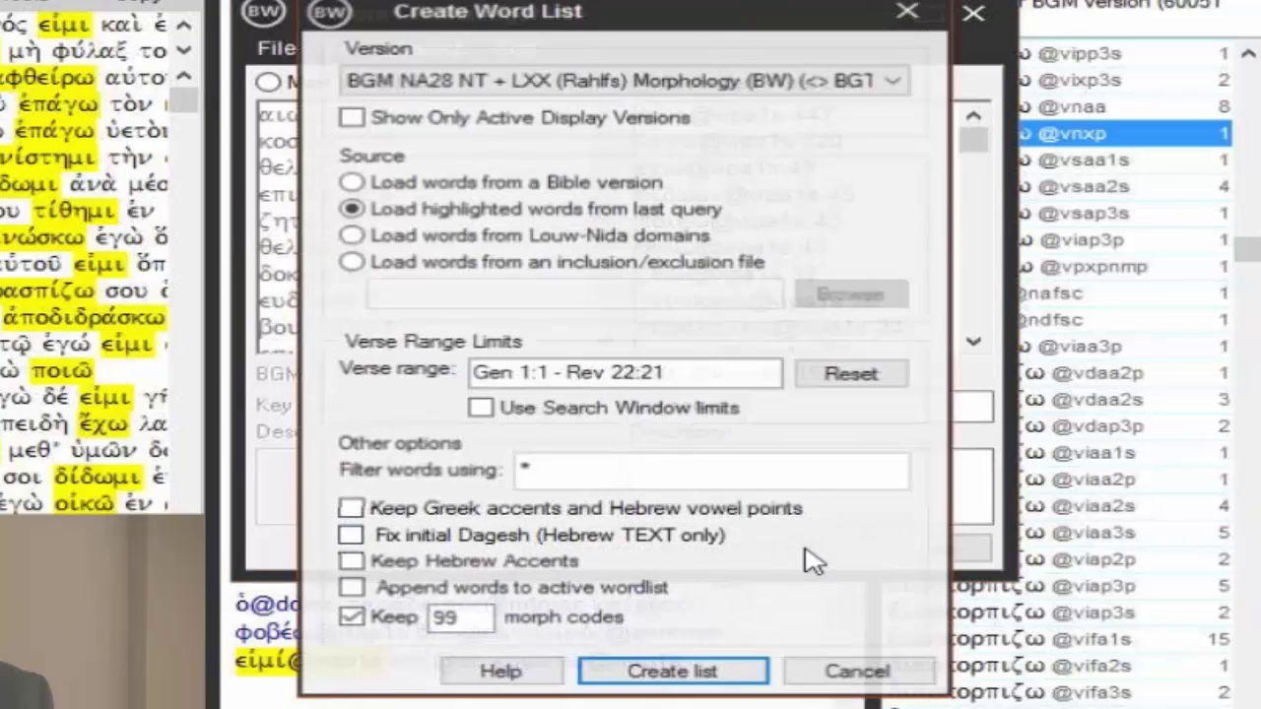
pyautogui.click(352, 617)
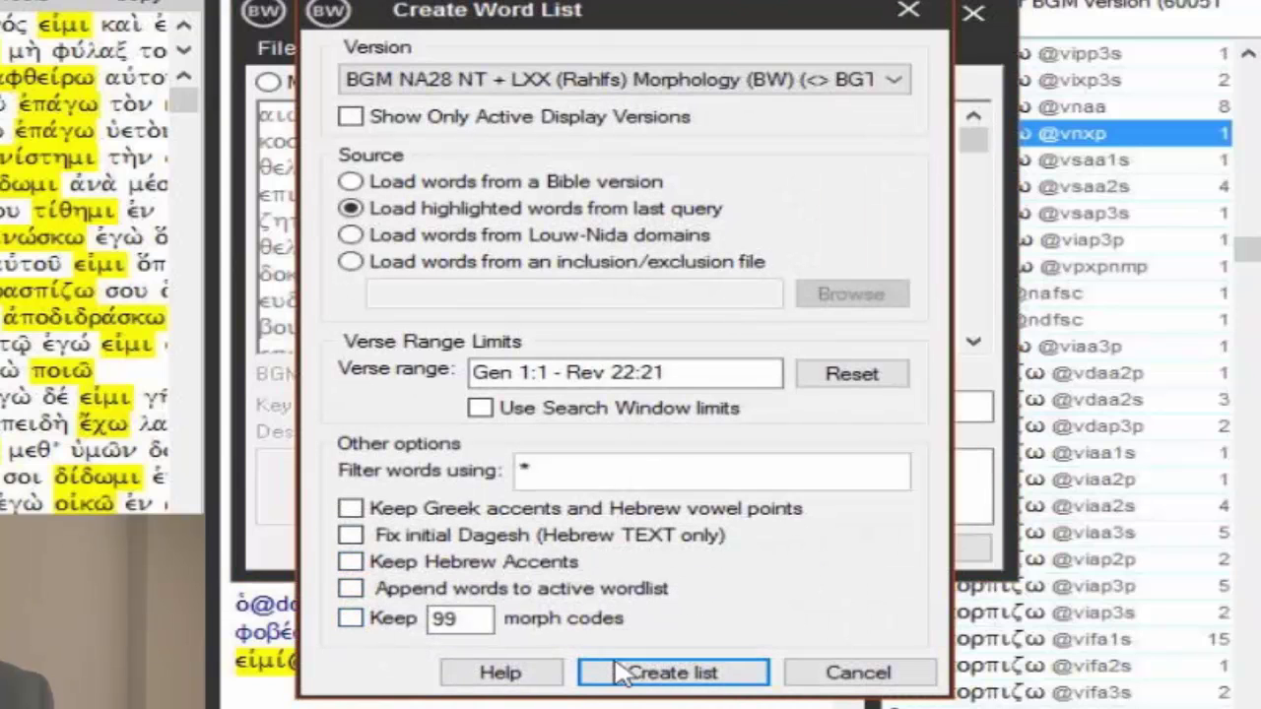
pyautogui.click(707, 678)
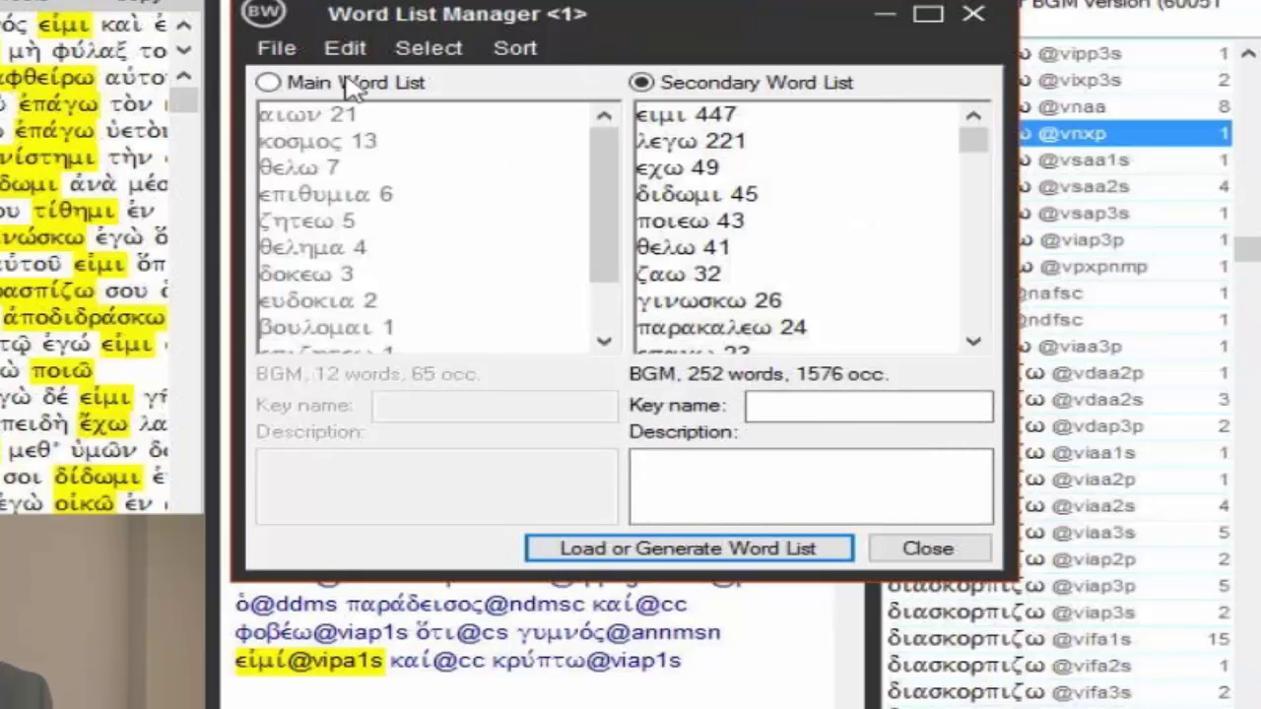
# - Activate the secondary list and select words common to both lists: θελω, ζητεω, δοκεω, επιζητεω
pyautogui.click(270, 83)
pyautogui.click(641, 84)
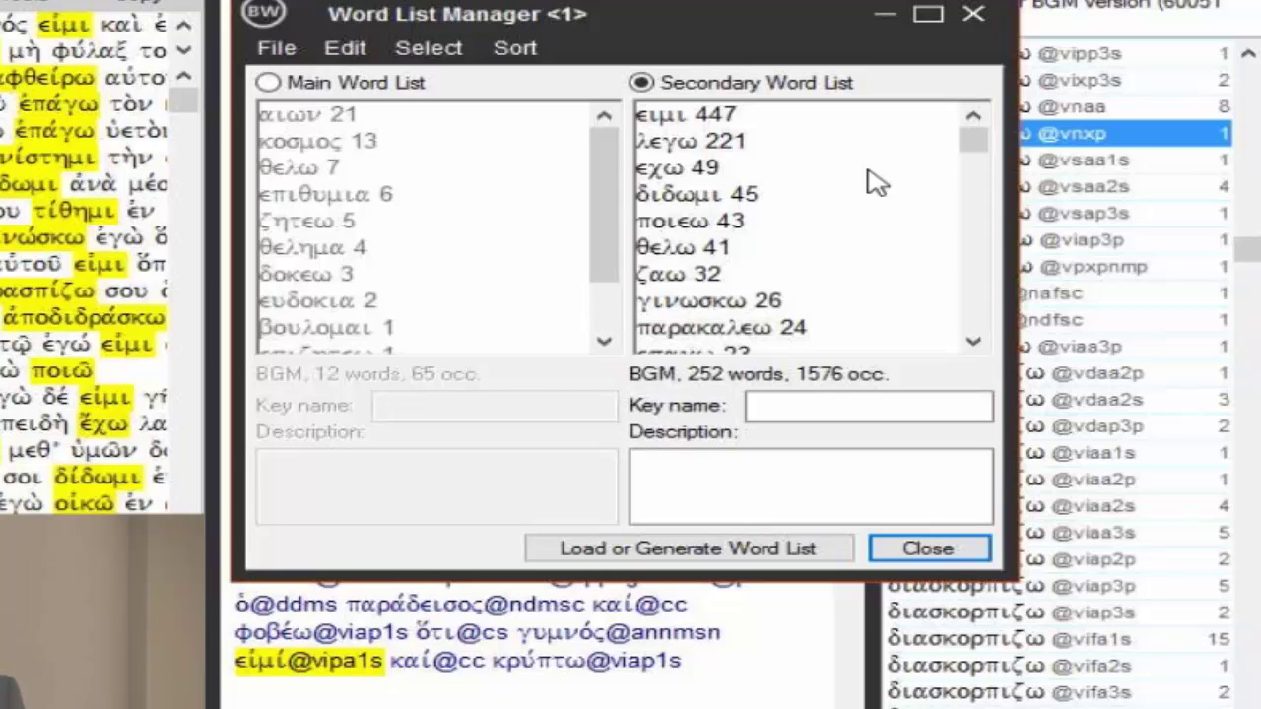
pyautogui.click(433, 51)
pyautogui.click(430, 51)
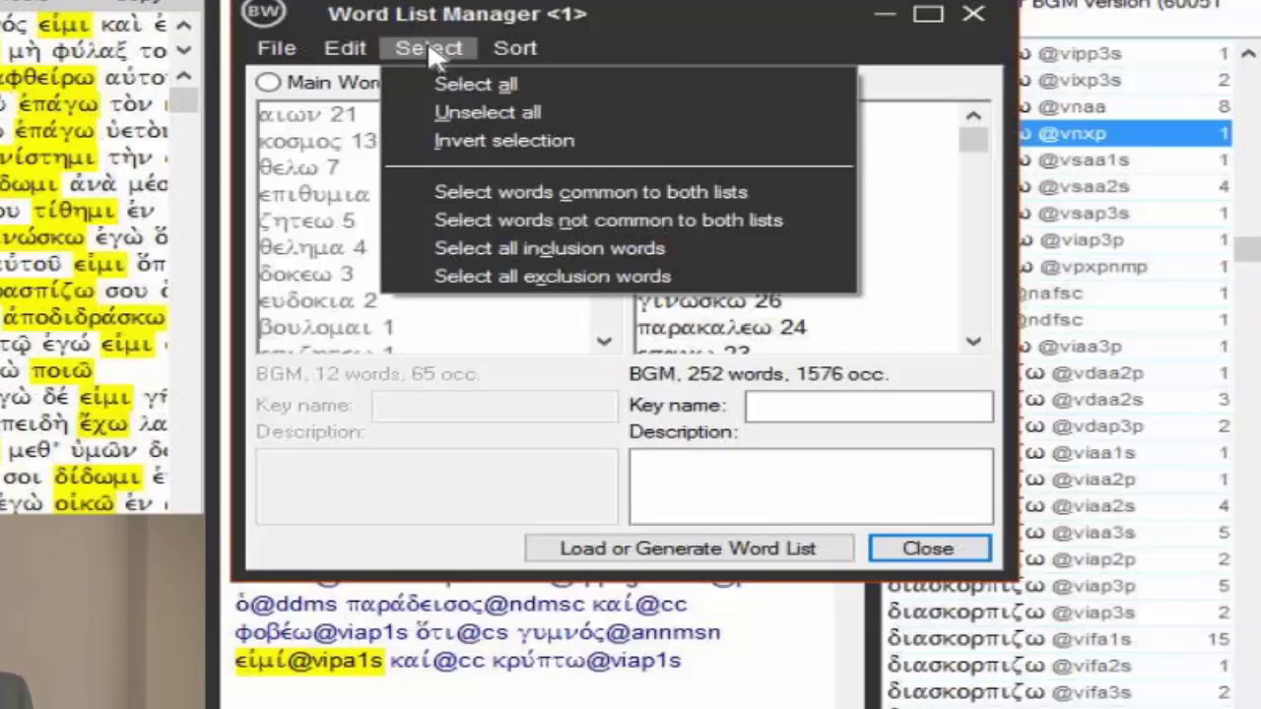
pyautogui.click(676, 202)
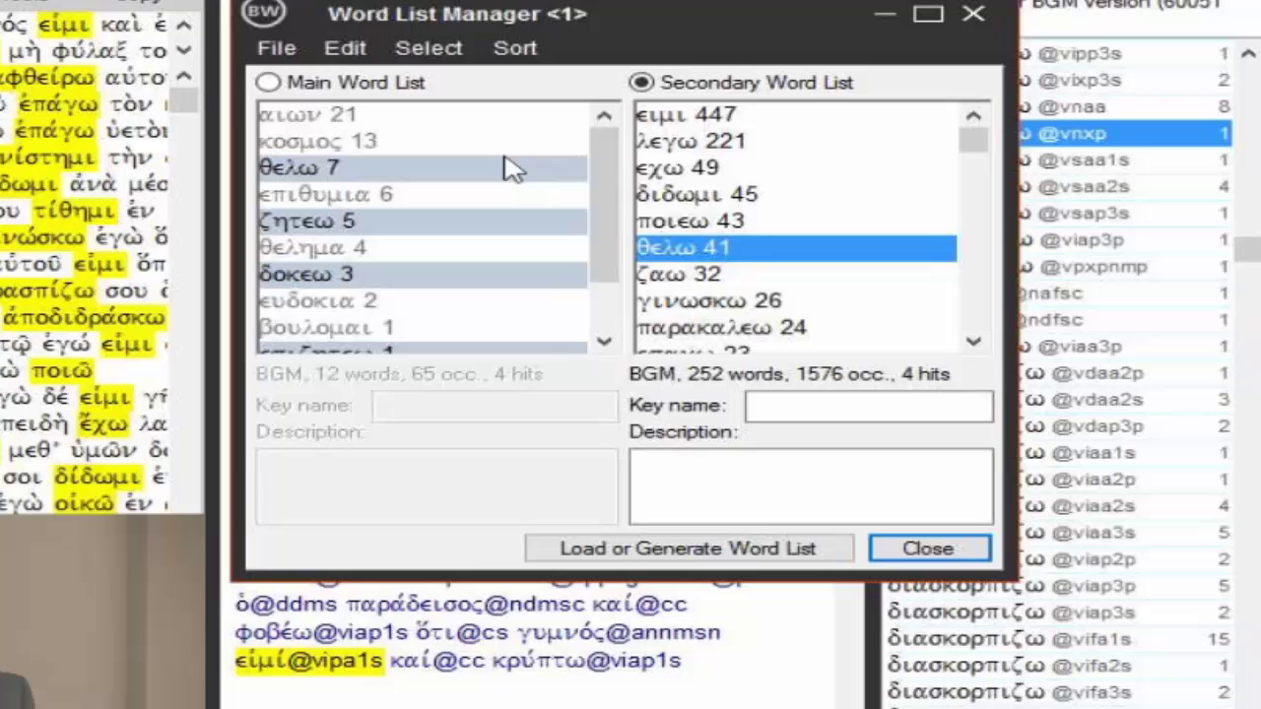
pyautogui.moveTo(976, 143)
pyautogui.mouseDown()
pyautogui.moveTo(985, 299)
pyautogui.moveTo(991, 127)
pyautogui.mouseUp()
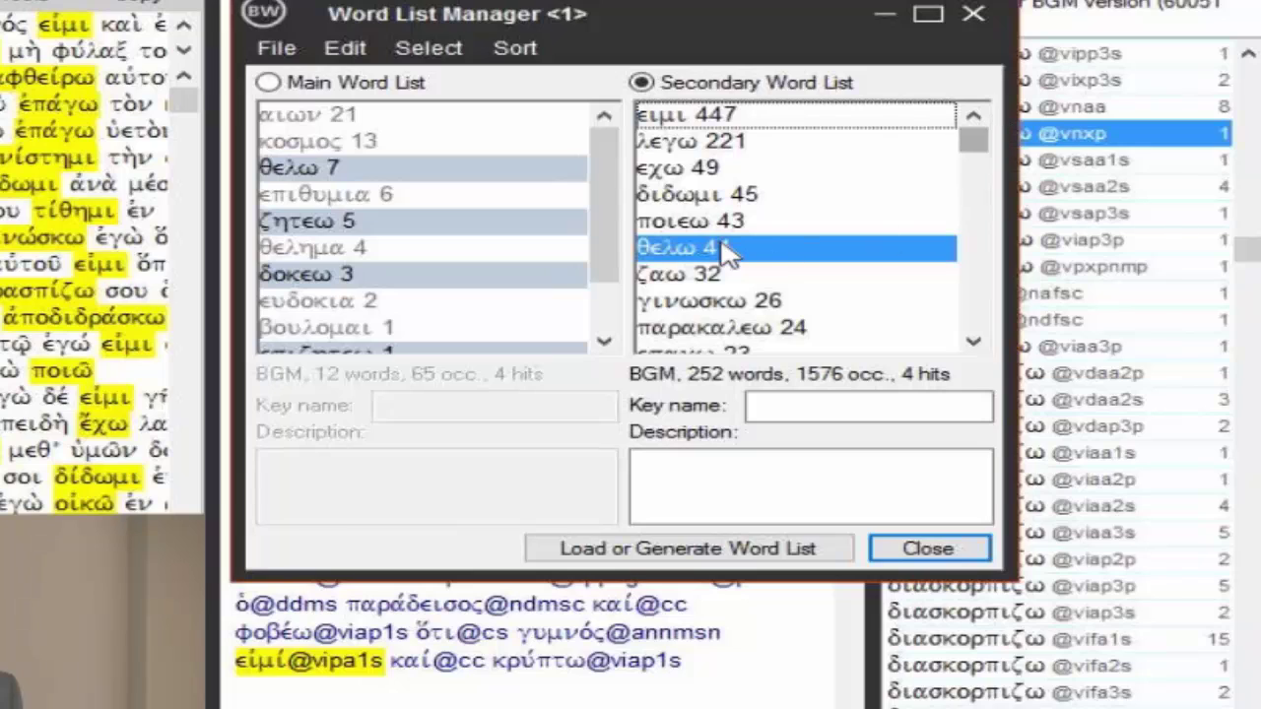
pyautogui.moveTo(594, 174); pyautogui.dragTo(619, 141)
# - Try the inclusion/exclusion and invert-selection options on the secondary word list
pyautogui.click(427, 52)
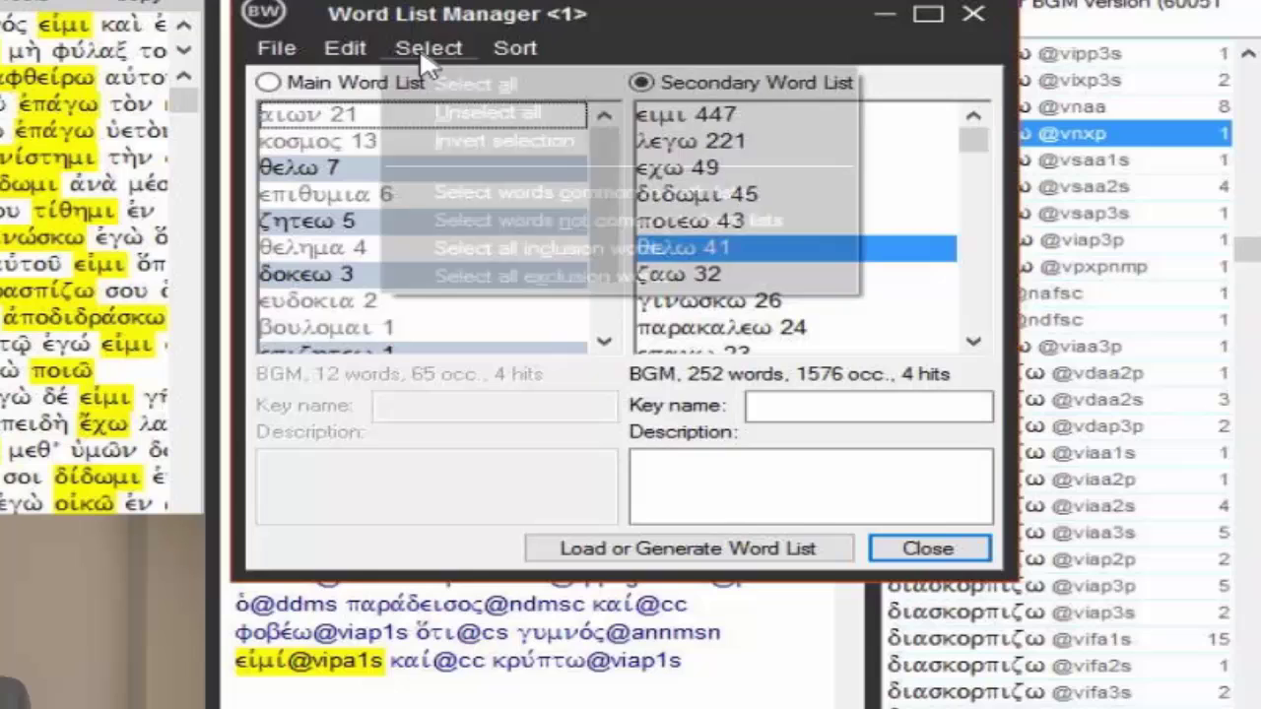
pyautogui.moveTo(357, 49)
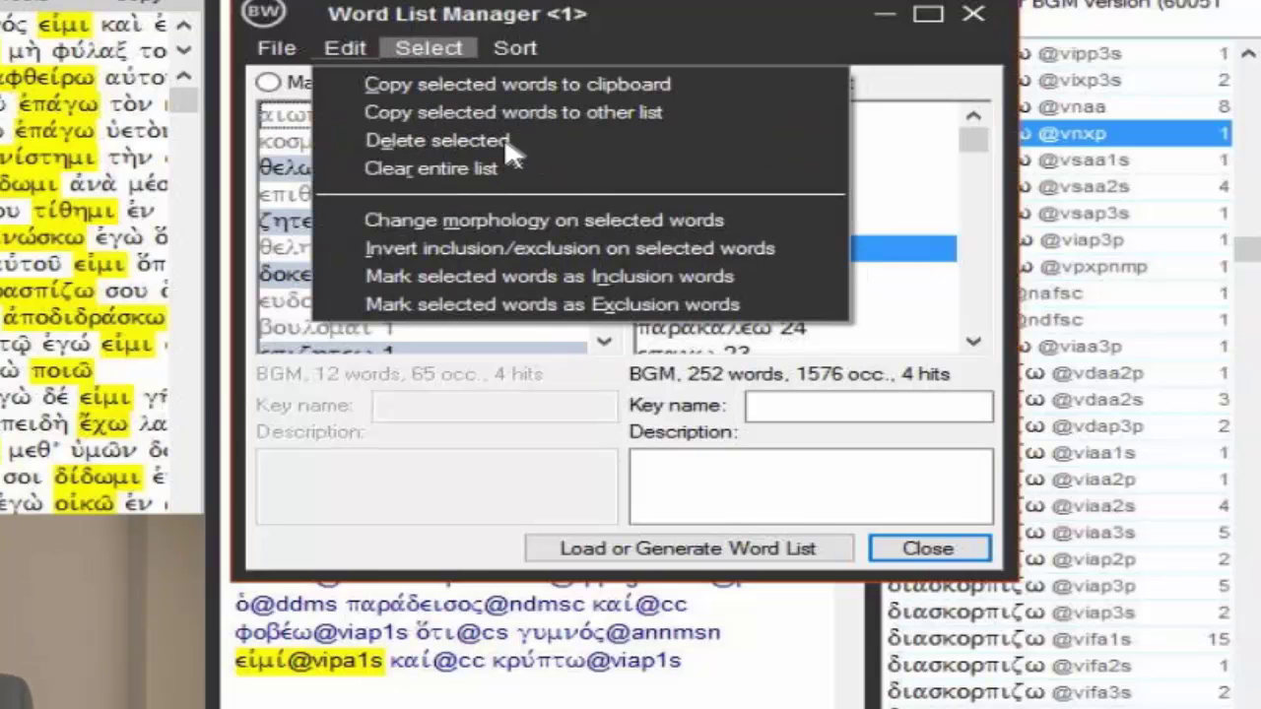
pyautogui.click(667, 254)
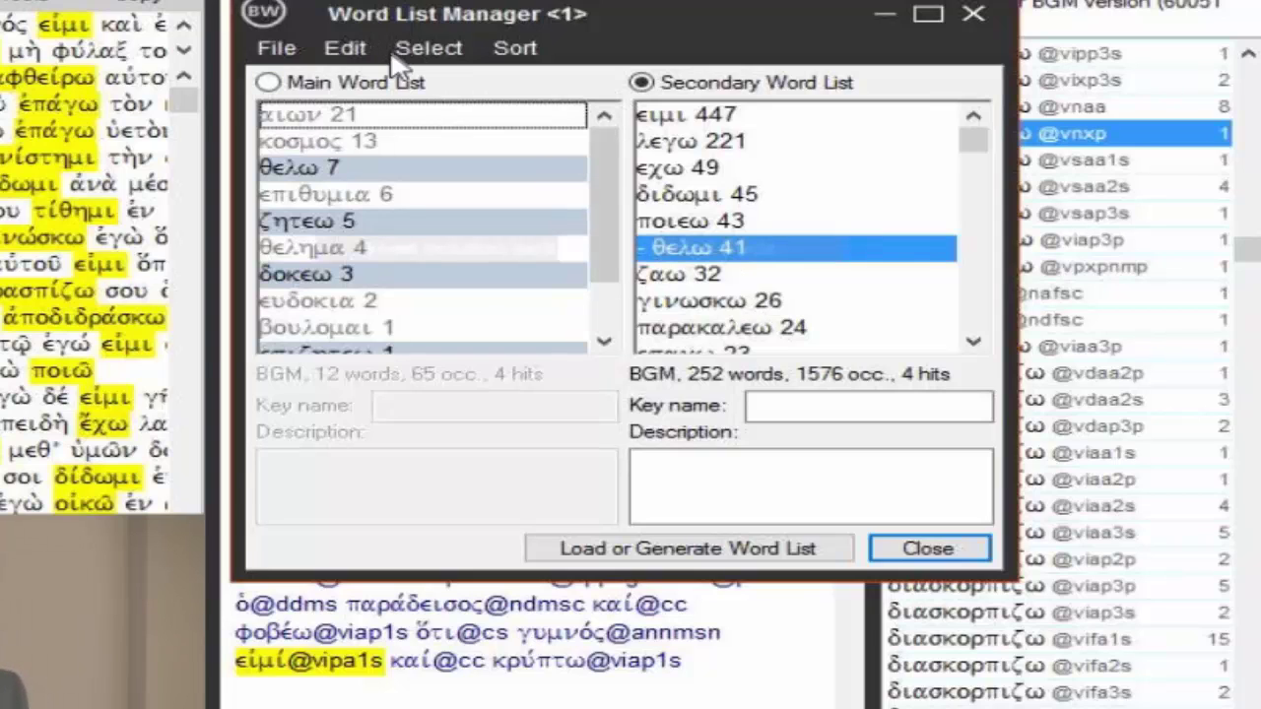
pyautogui.click(346, 51)
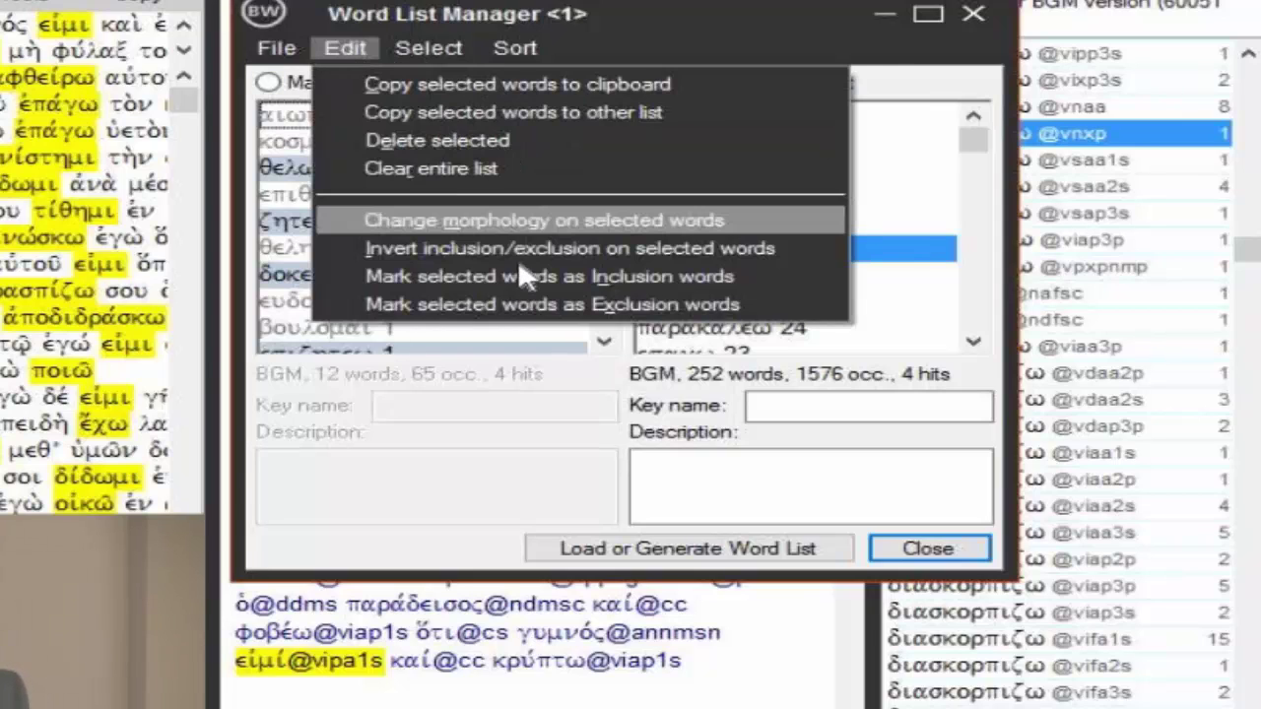
pyautogui.click(529, 250)
pyautogui.click(439, 55)
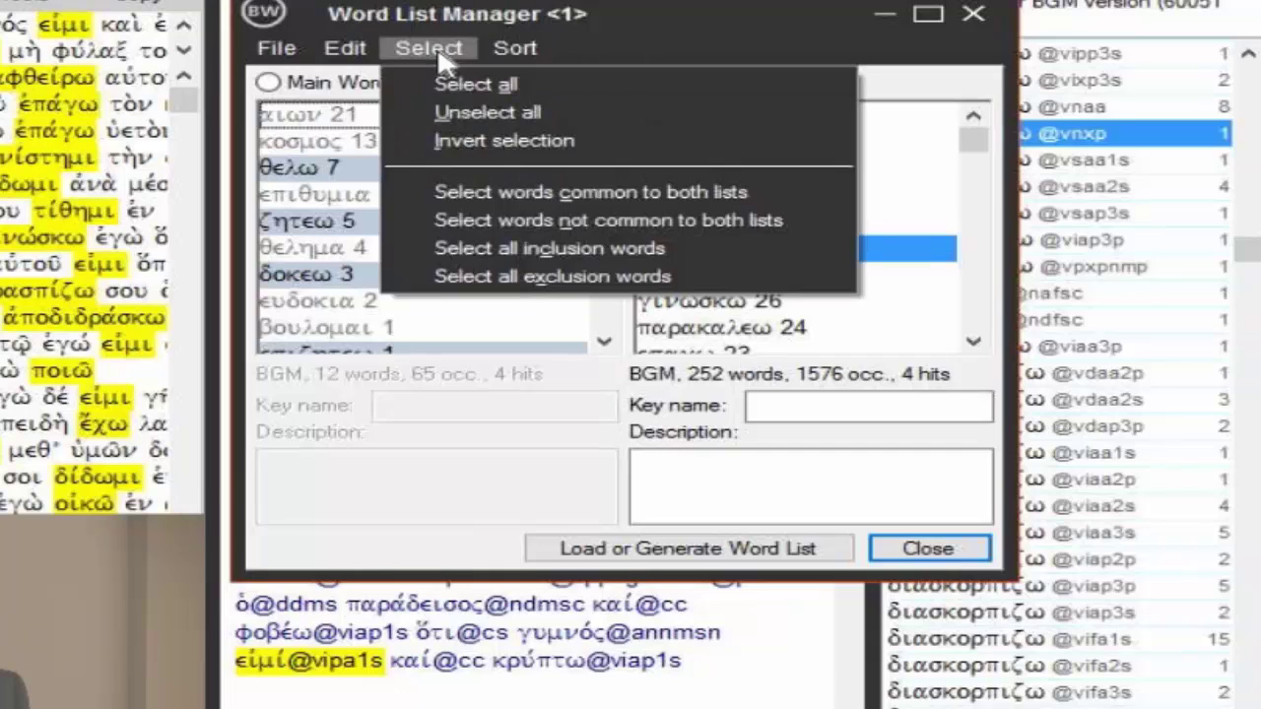
pyautogui.click(552, 143)
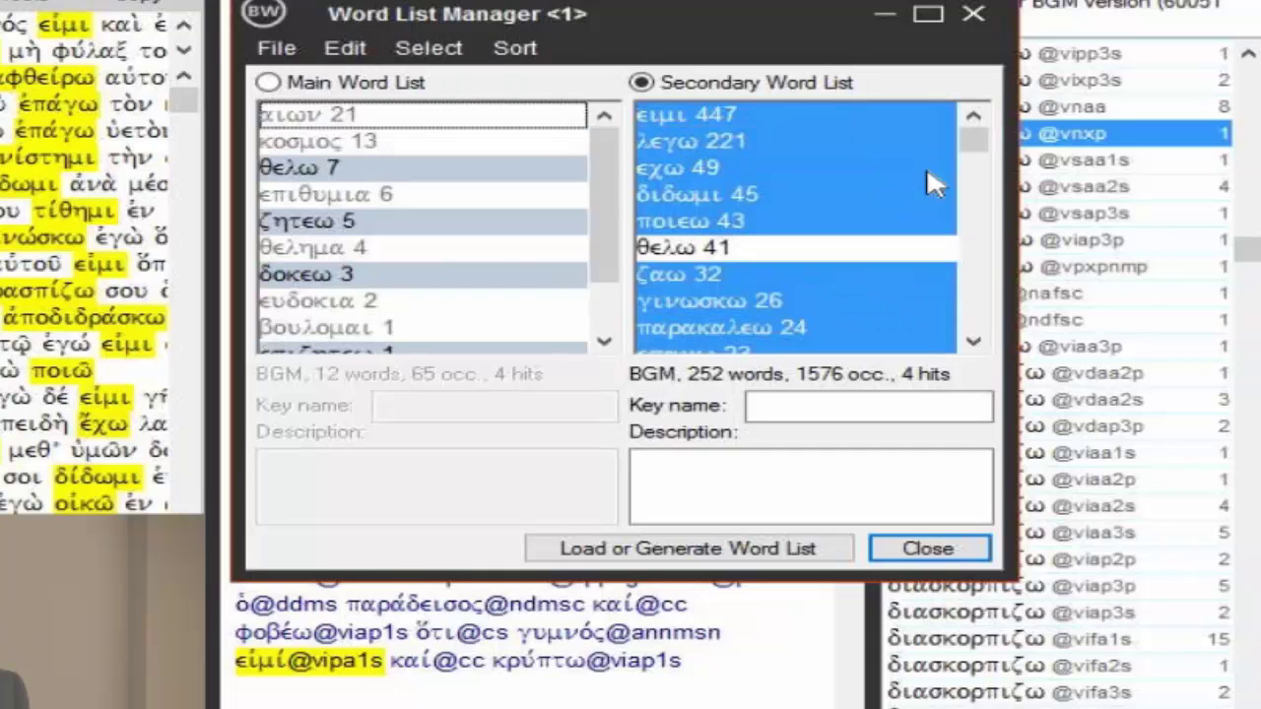
pyautogui.click(971, 143)
pyautogui.moveTo(978, 150)
pyautogui.mouseDown()
pyautogui.moveTo(972, 281)
pyautogui.moveTo(981, 140)
pyautogui.mouseUp()
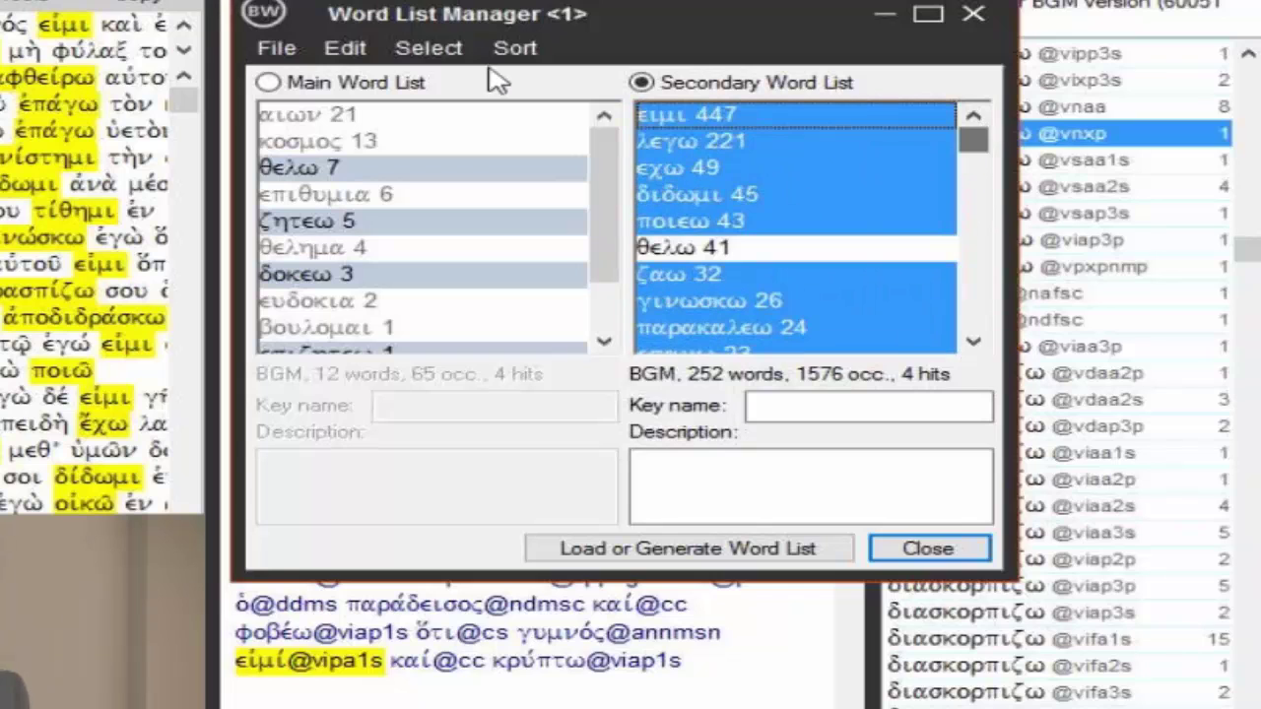
# - Select the words not common to both lists and delete them, leaving four shared words
pyautogui.click(425, 48)
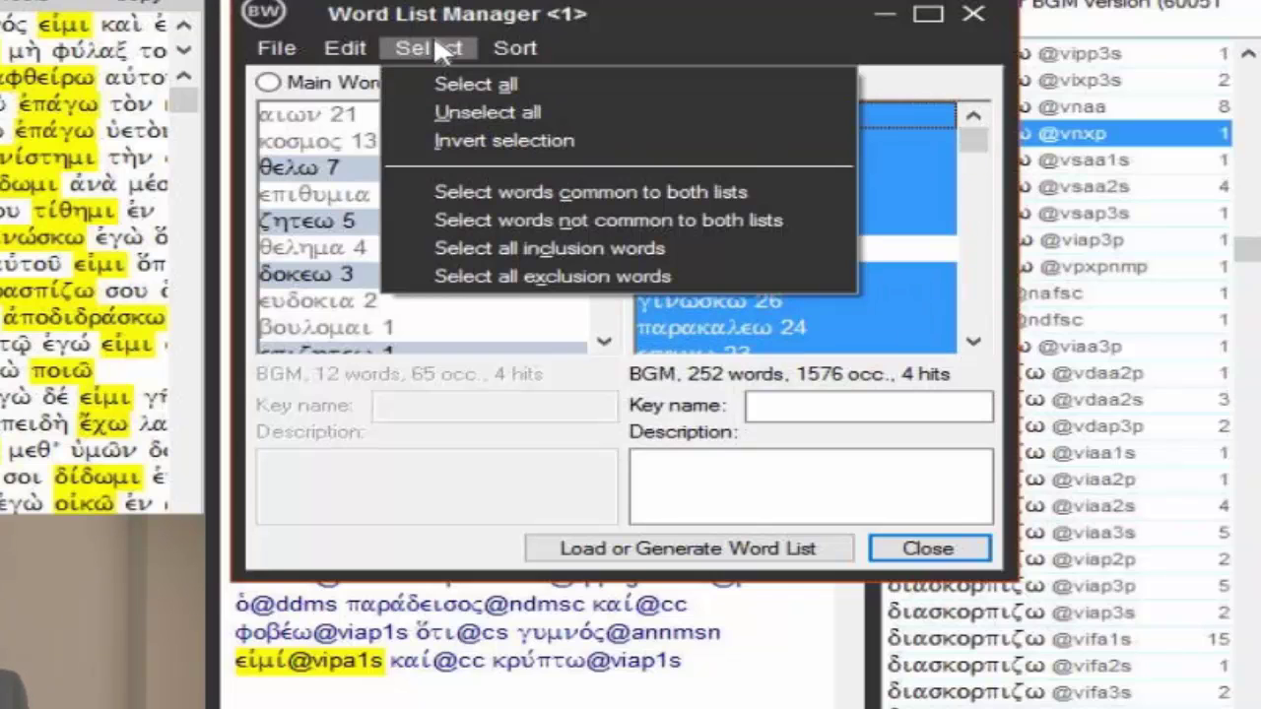
pyautogui.click(562, 220)
pyautogui.click(342, 51)
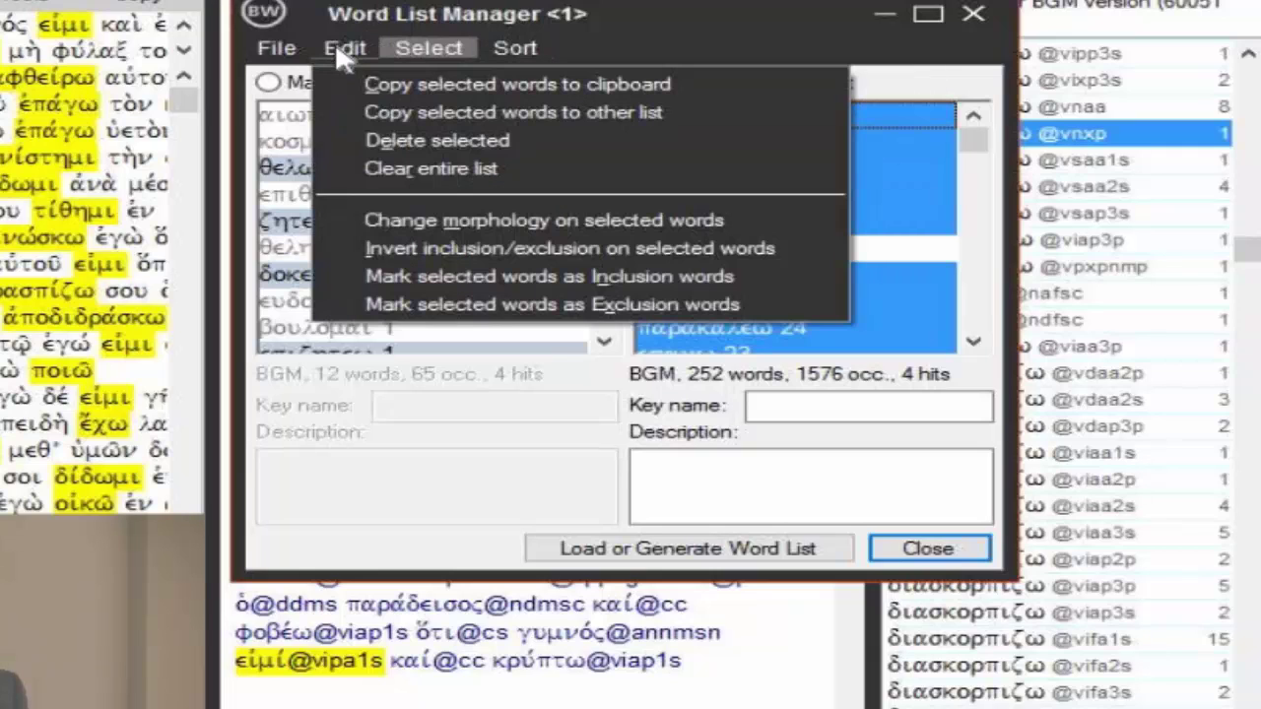
pyautogui.click(455, 143)
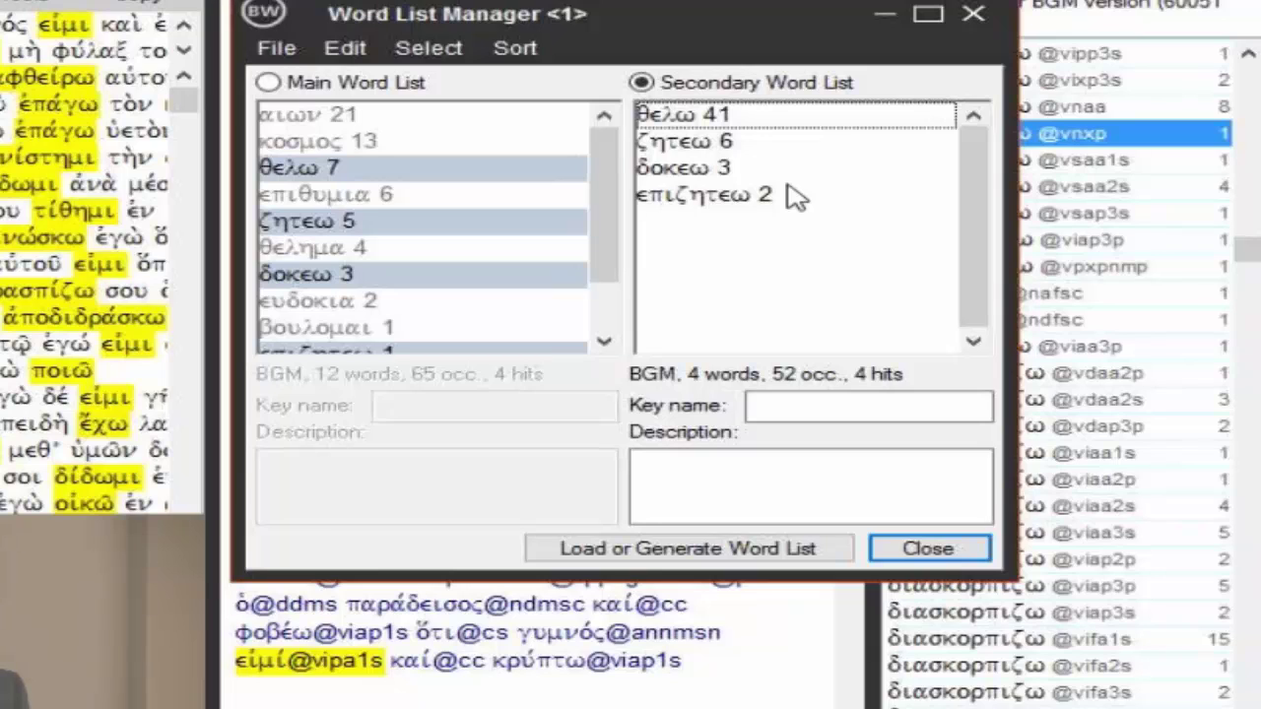
# - Save the four-word list as rlist1.iel, then close Word List Manager without saving the main list
pyautogui.click(277, 49)
pyautogui.click(363, 138)
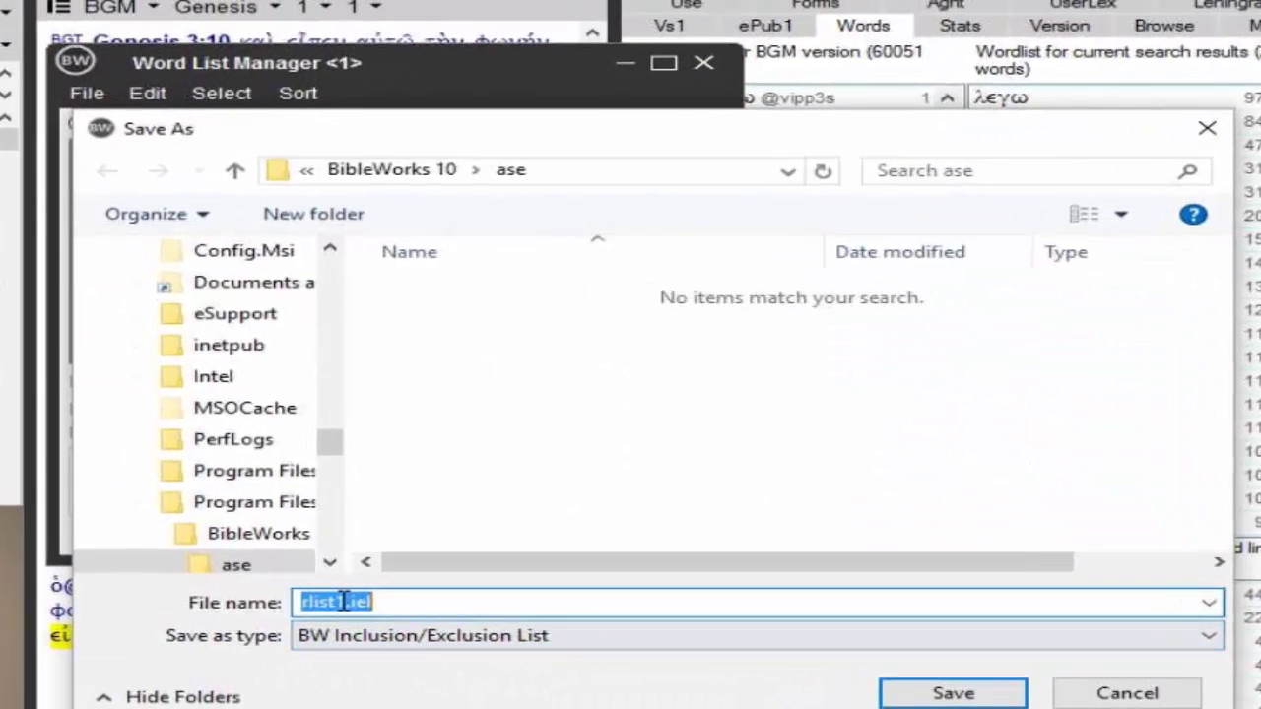
pyautogui.click(342, 601)
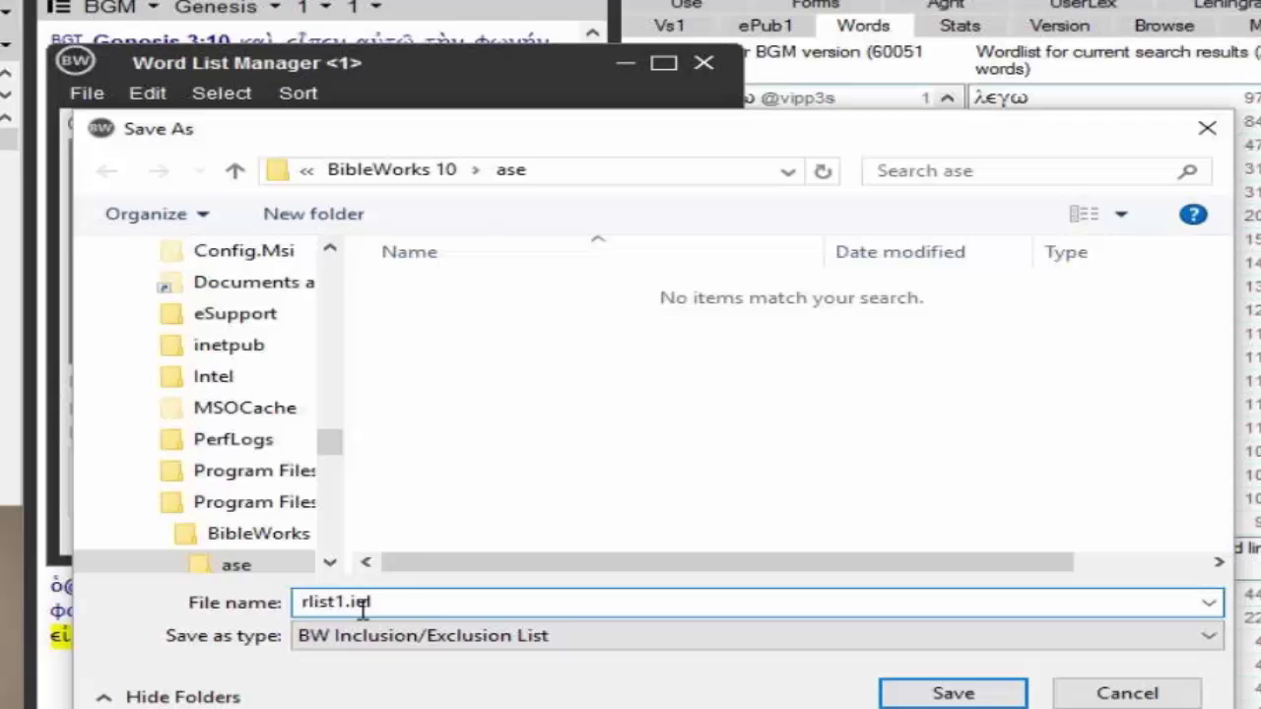
pyautogui.click(946, 692)
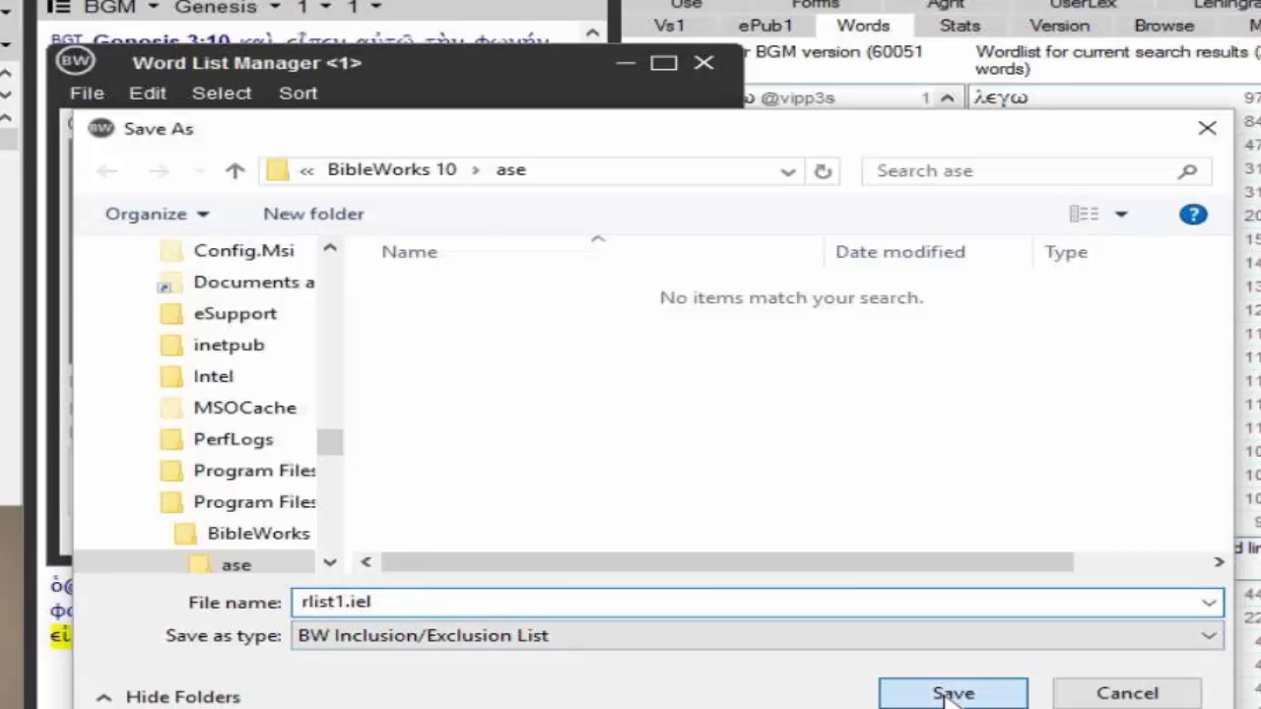
pyautogui.click(664, 536)
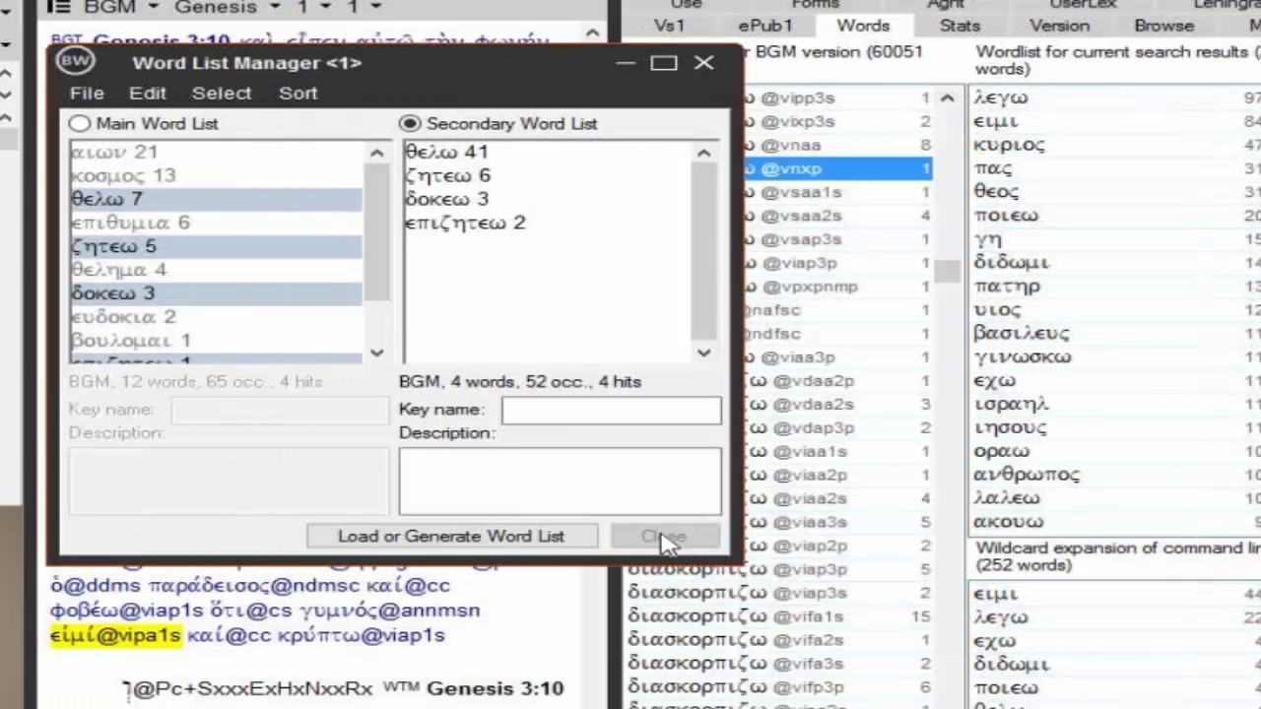
pyautogui.click(398, 357)
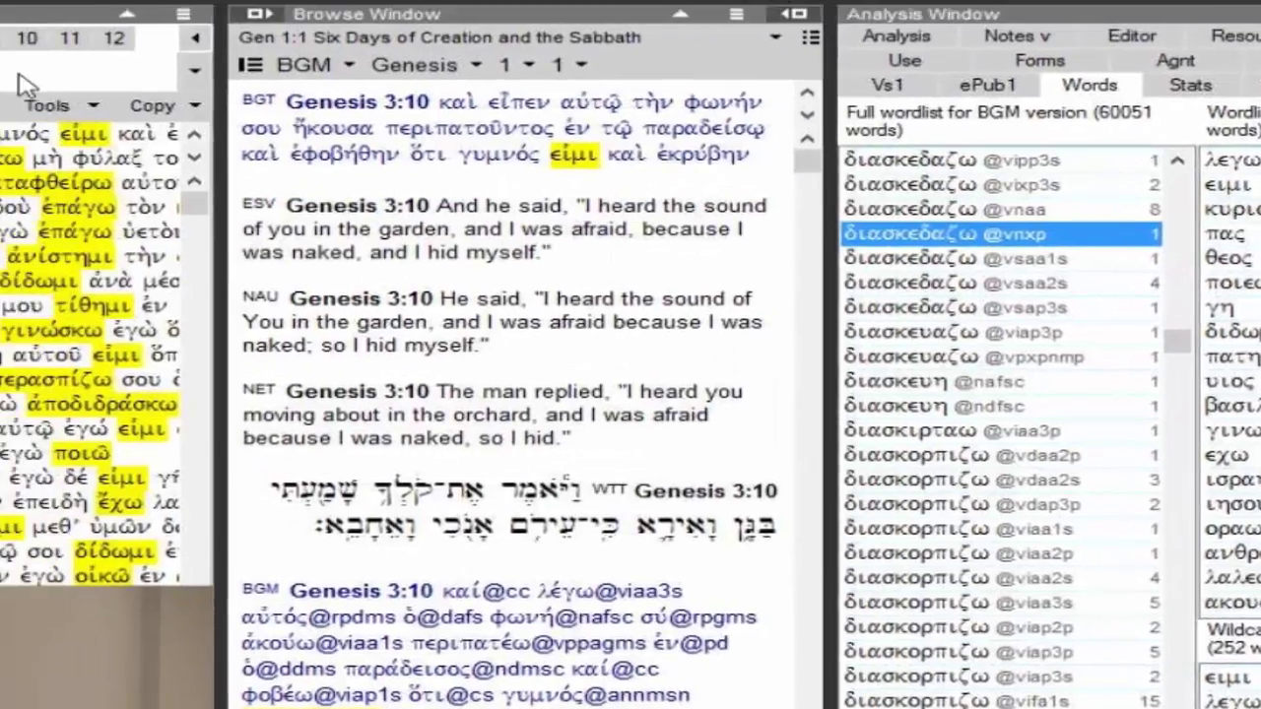
# - Insert rlist1.iel into the command line and run the search, returning 917 verses
pyautogui.rightClick(311, 159)
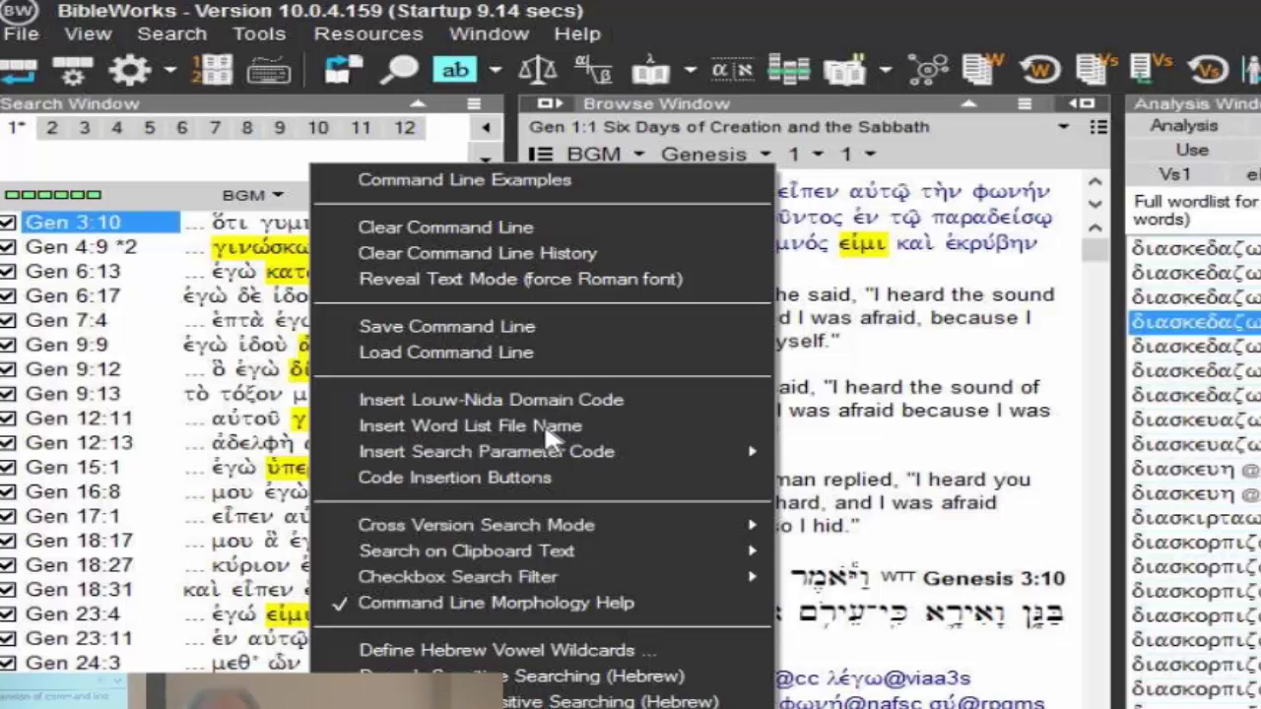
pyautogui.click(549, 435)
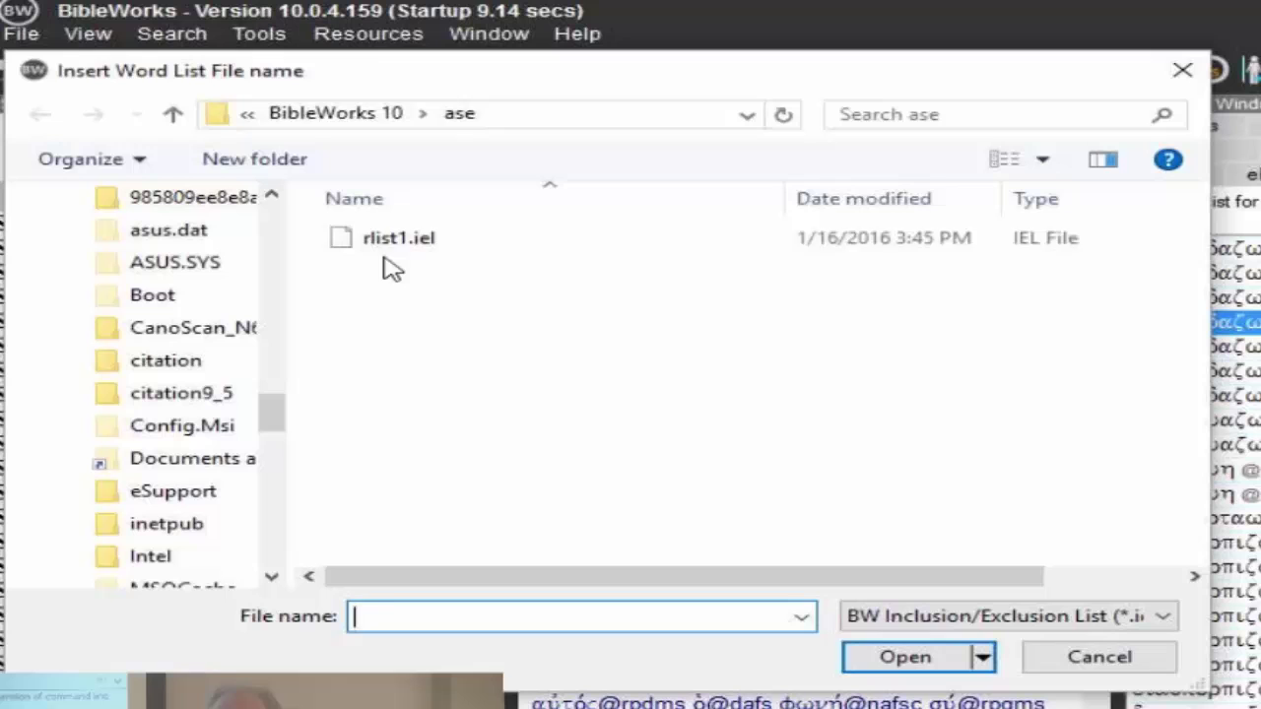
pyautogui.click(394, 240)
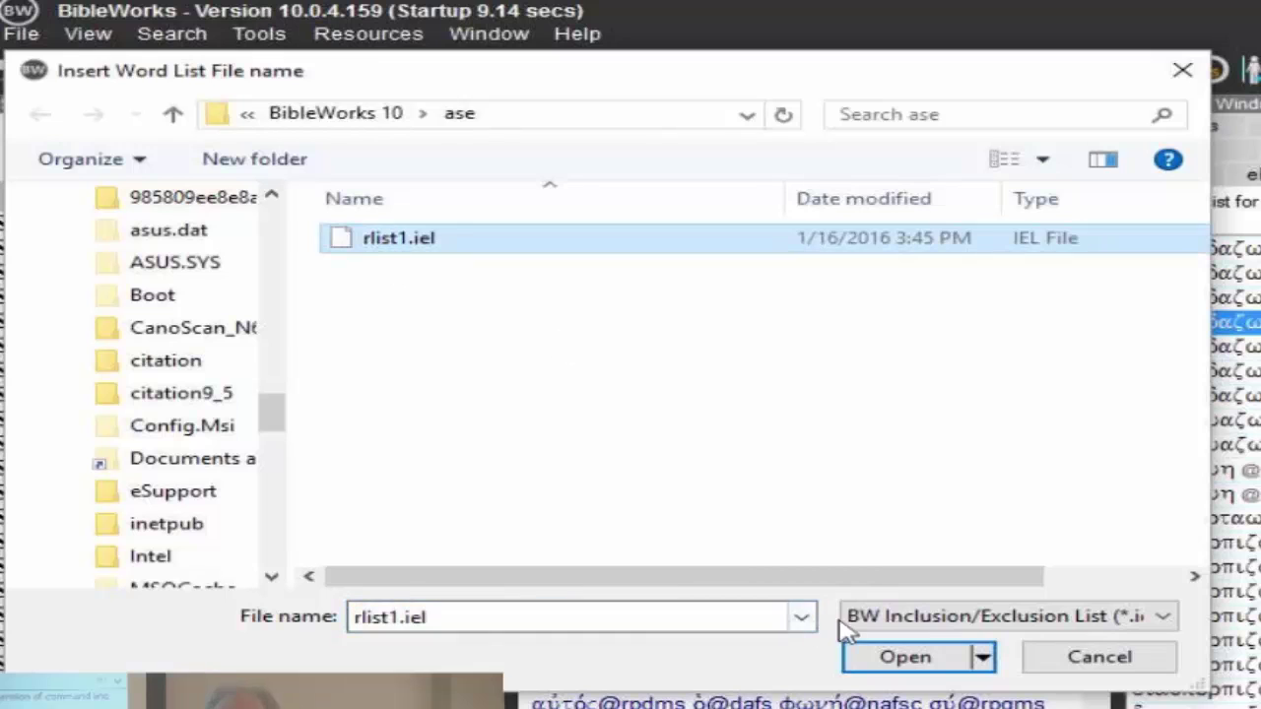
pyautogui.click(896, 658)
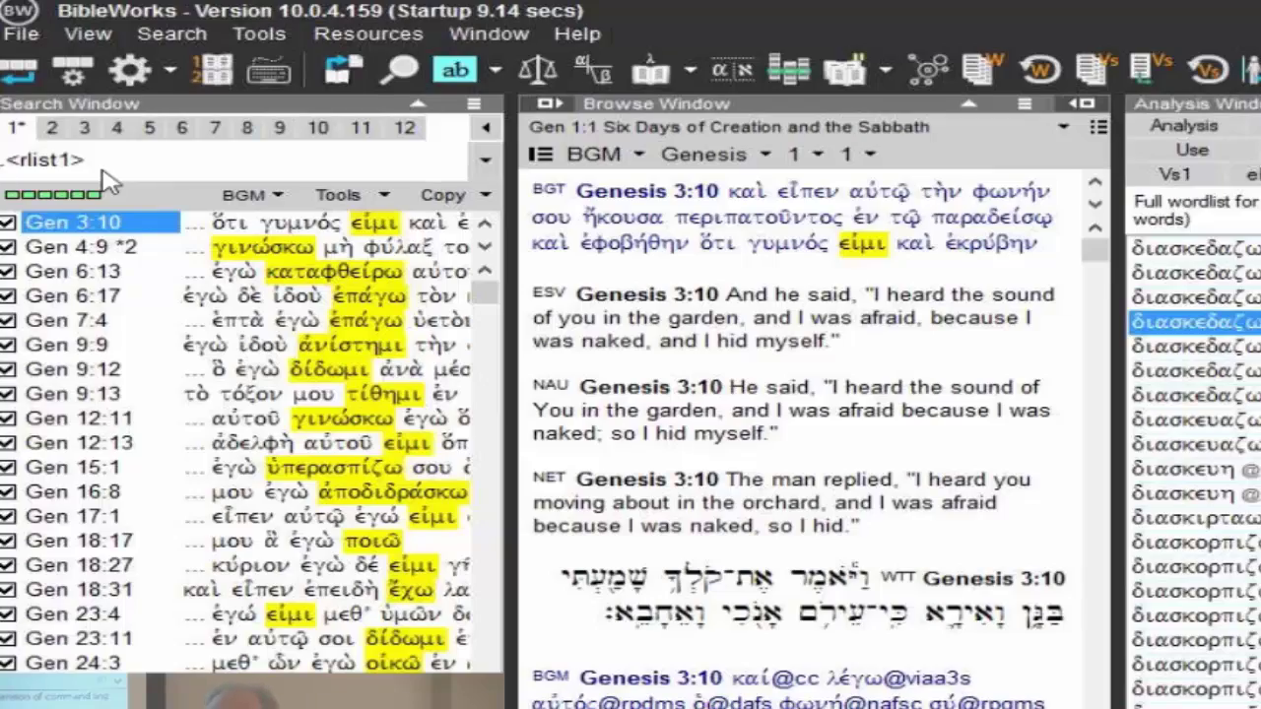
pyautogui.press('Return')
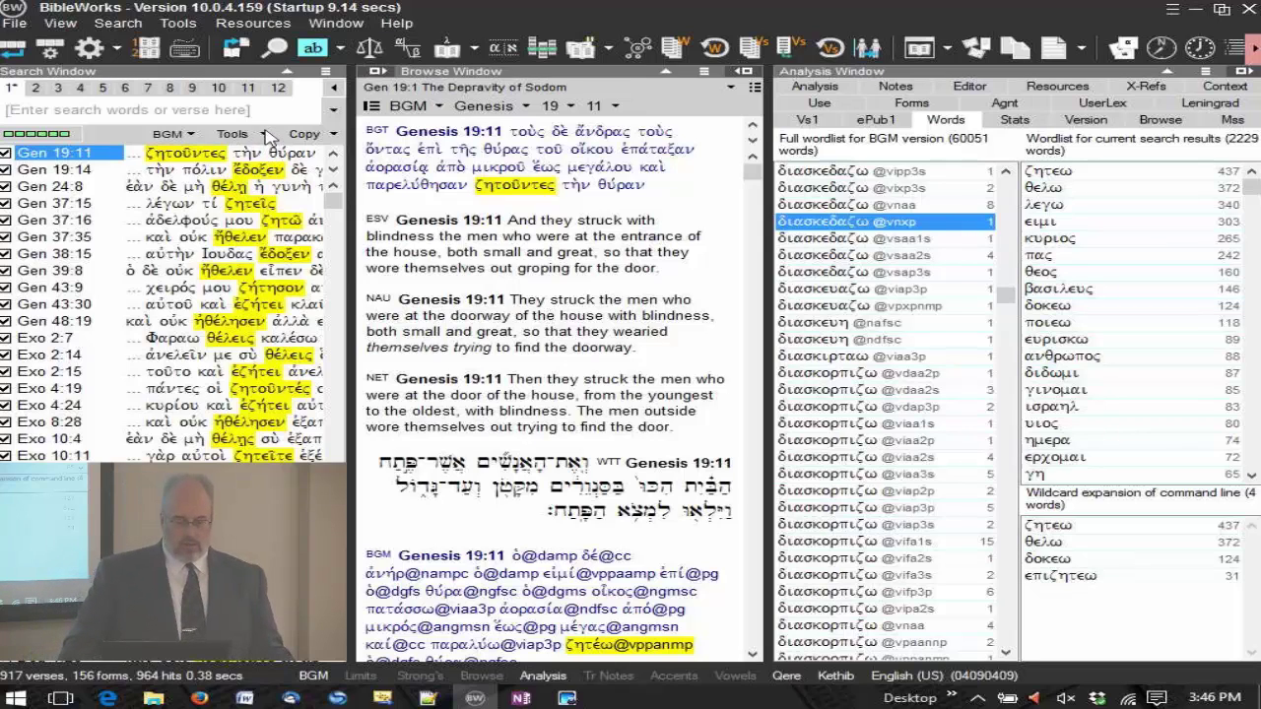
# - Open the Verse List Manager and import the entire search window's 917 verses
pyautogui.click(268, 136)
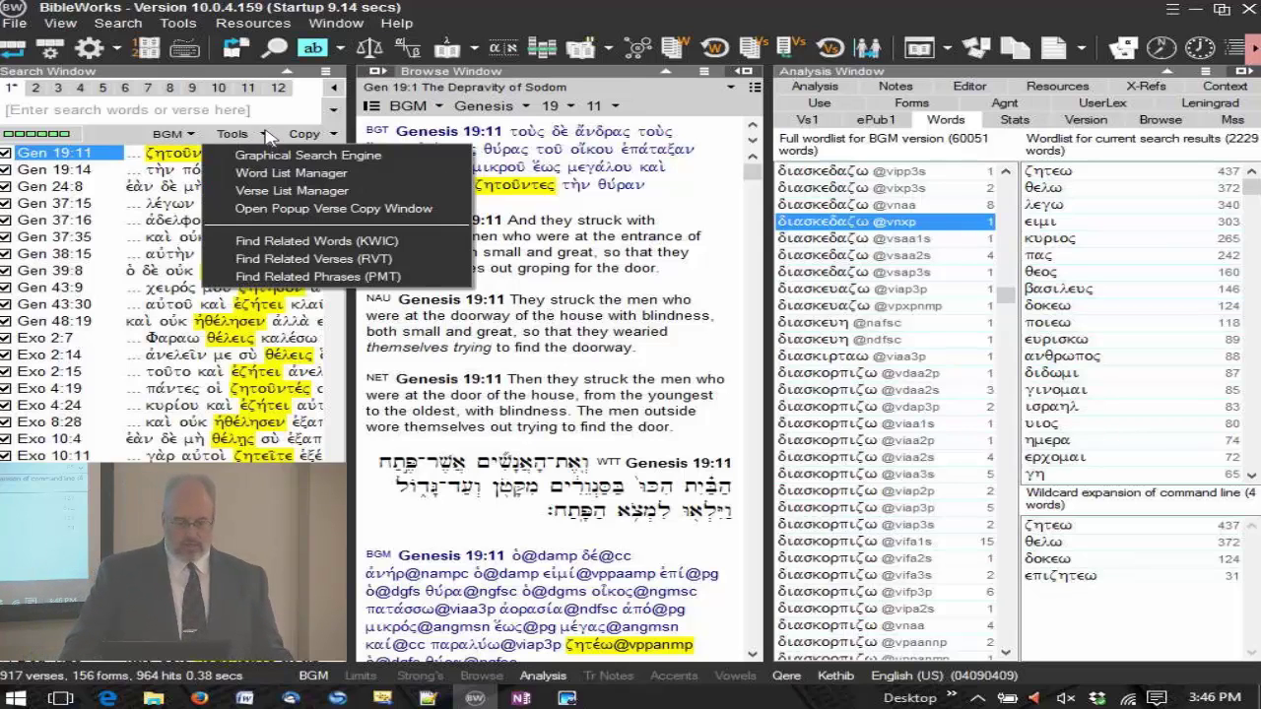
pyautogui.click(332, 194)
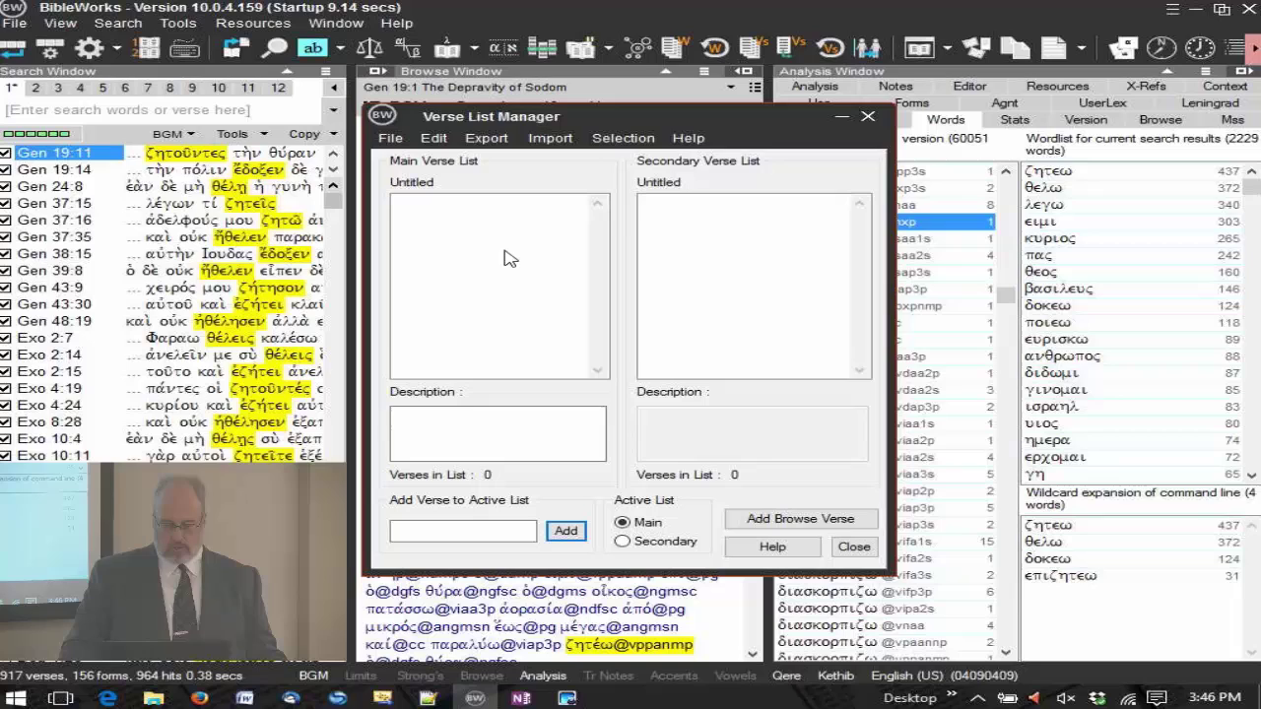
pyautogui.click(551, 140)
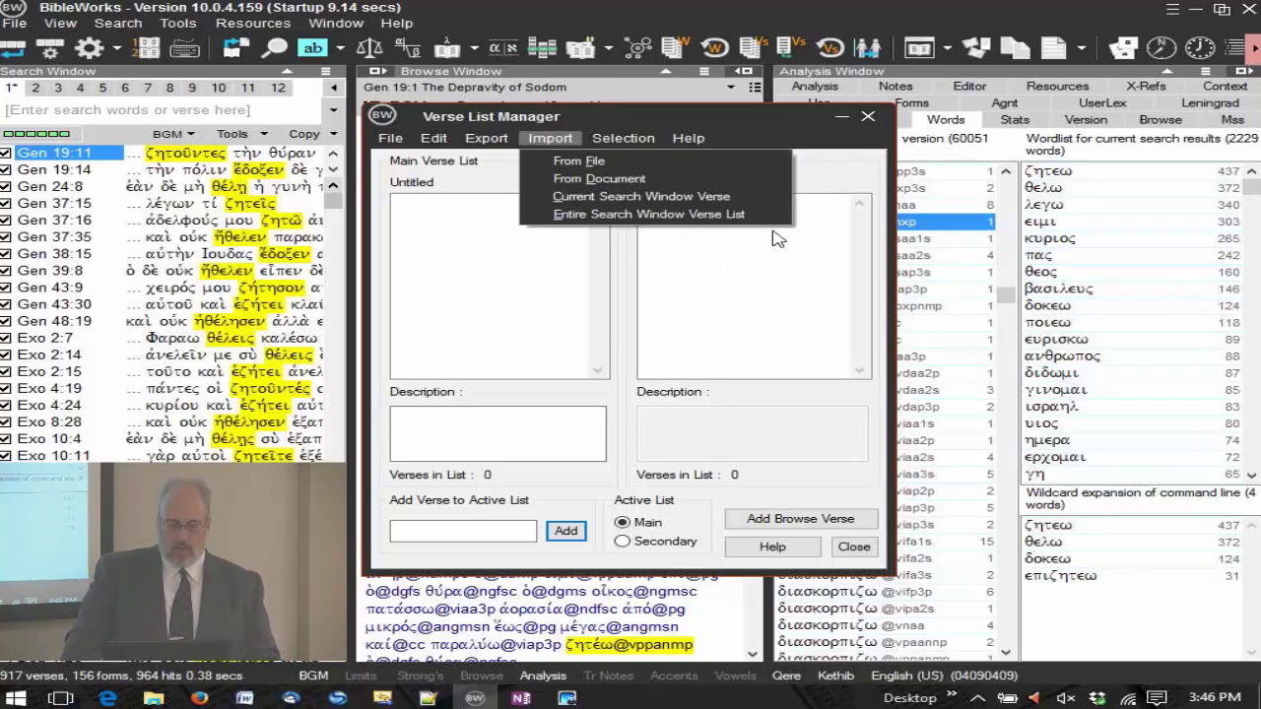
pyautogui.click(697, 216)
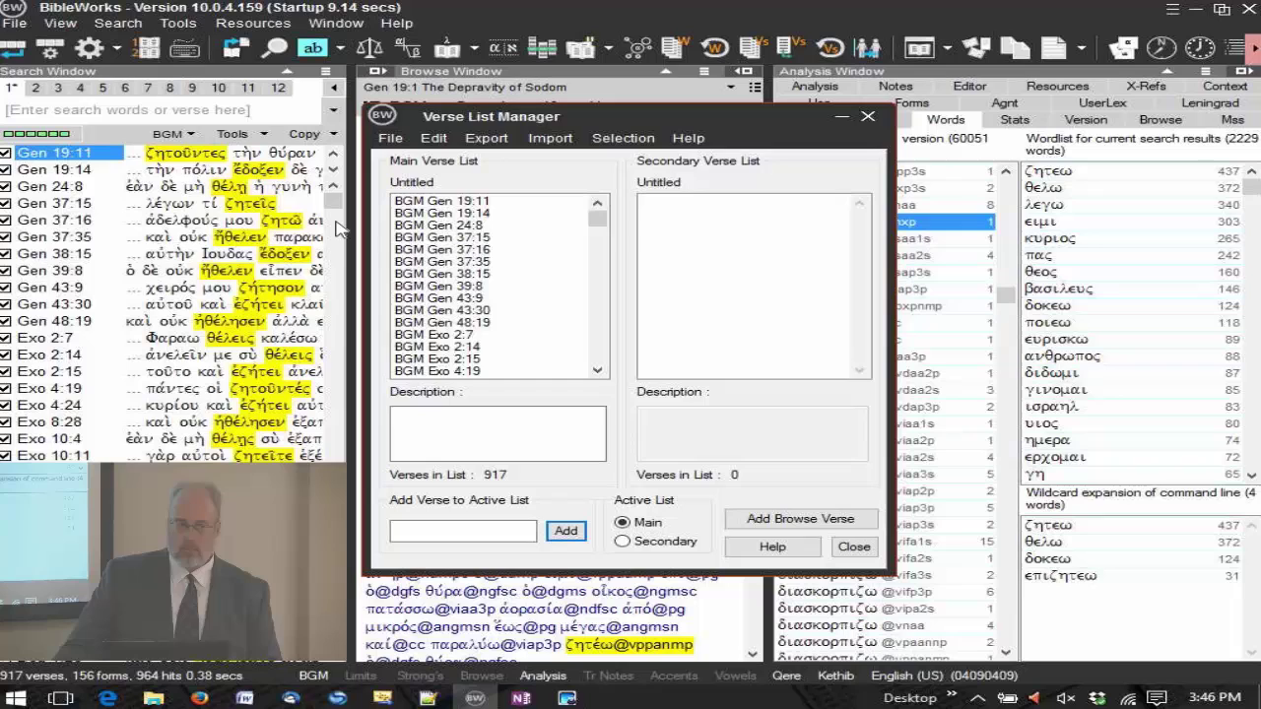
# - Select all 917 main-list verses and remap them from BGM to the English ESV version
pyautogui.moveTo(601, 221)
pyautogui.mouseDown()
pyautogui.moveTo(608, 380)
pyautogui.moveTo(606, 205)
pyautogui.moveTo(604, 223)
pyautogui.mouseUp()
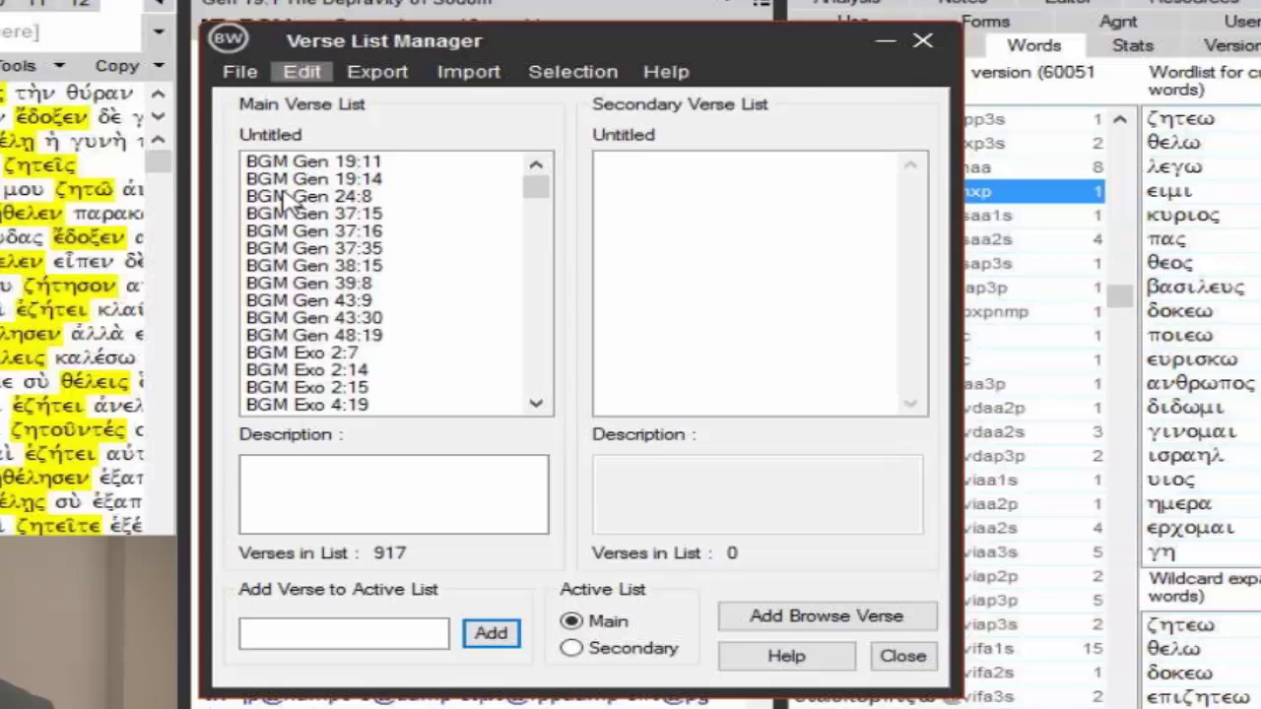
pyautogui.click(302, 72)
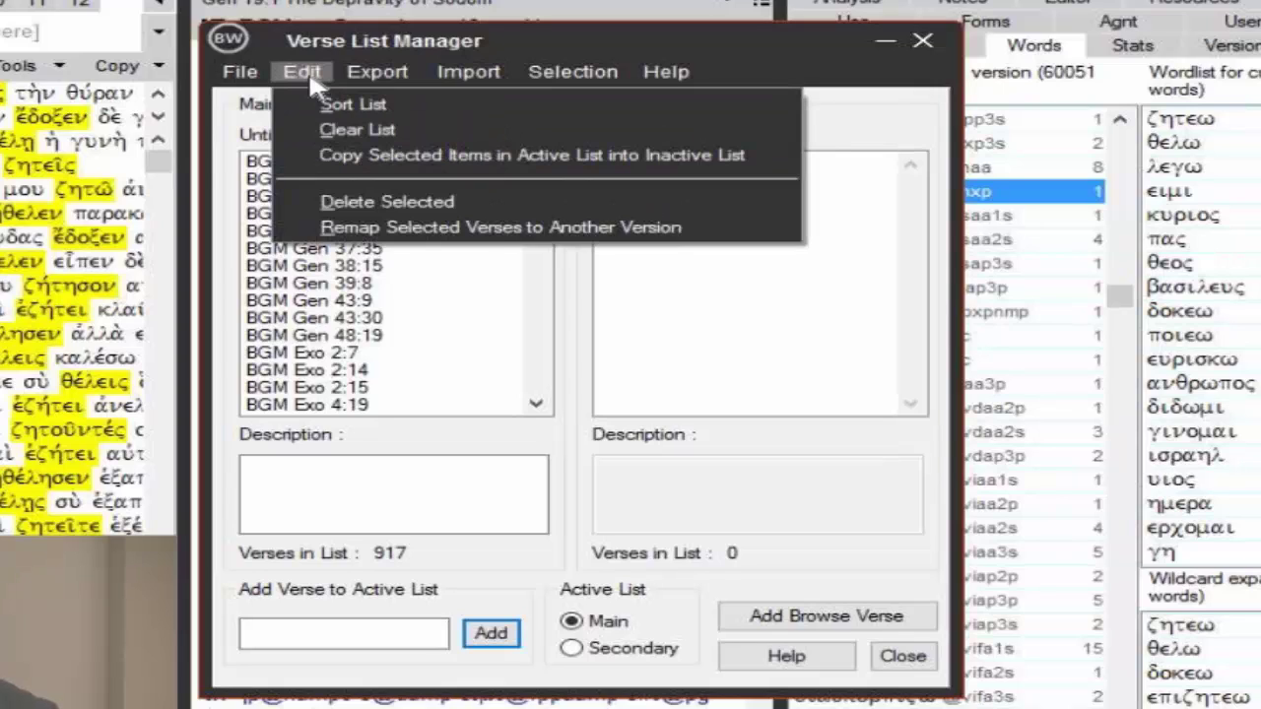
pyautogui.click(572, 431)
pyautogui.click(568, 73)
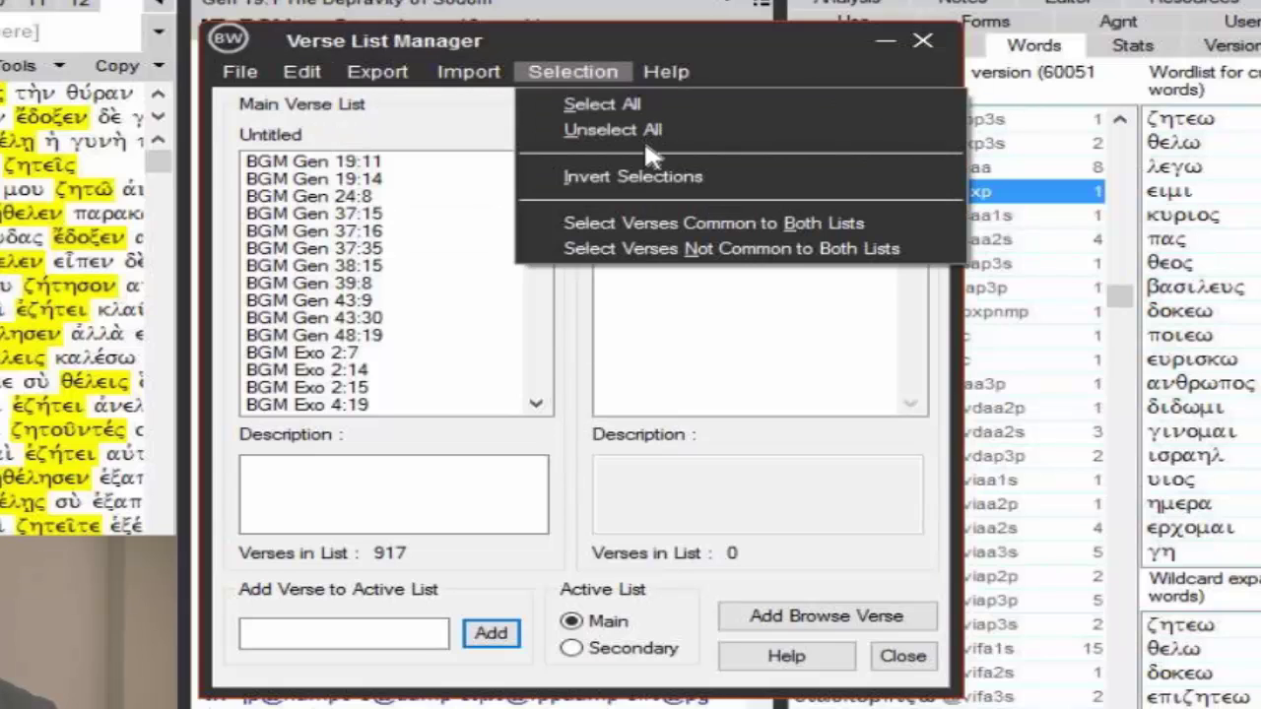
pyautogui.click(643, 104)
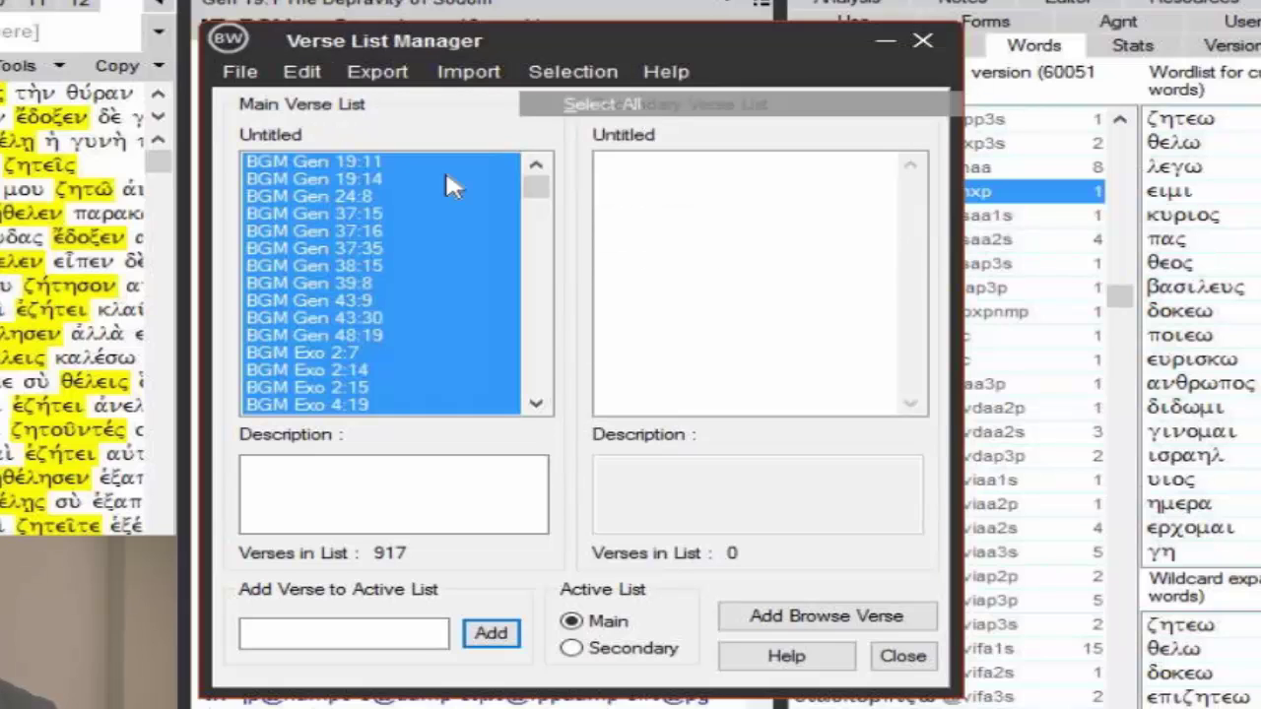
pyautogui.click(321, 73)
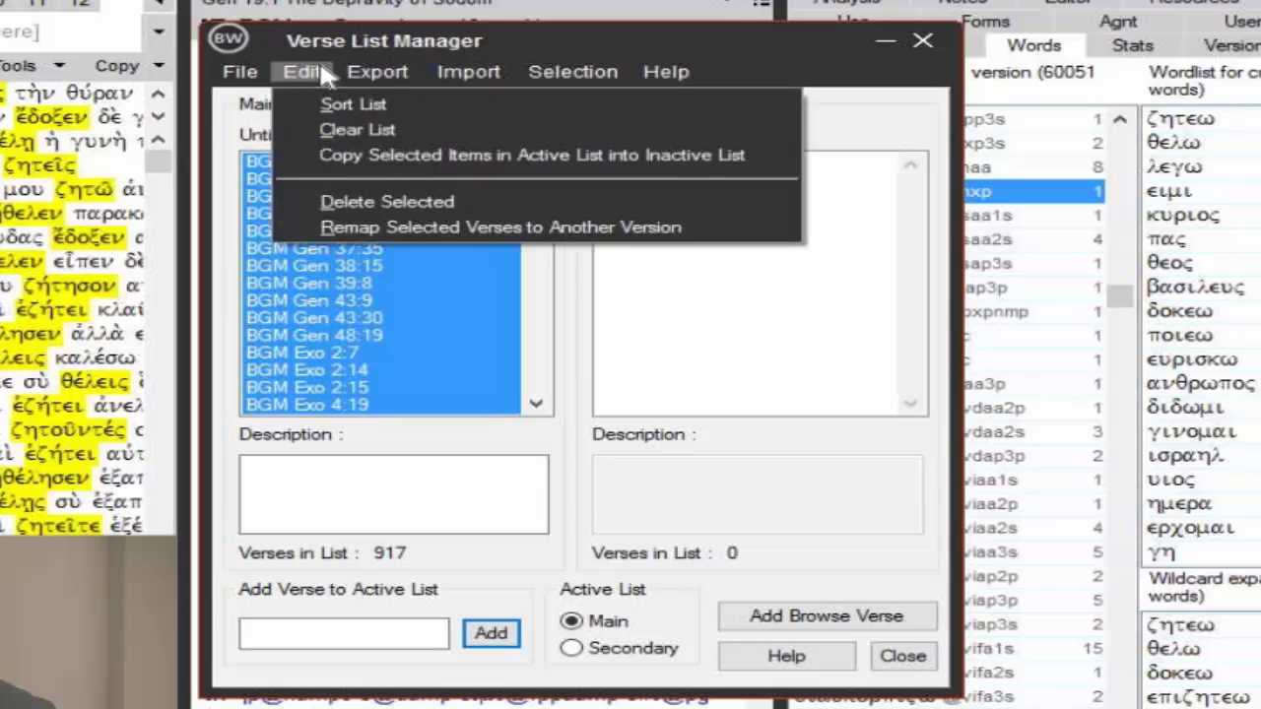
pyautogui.click(500, 227)
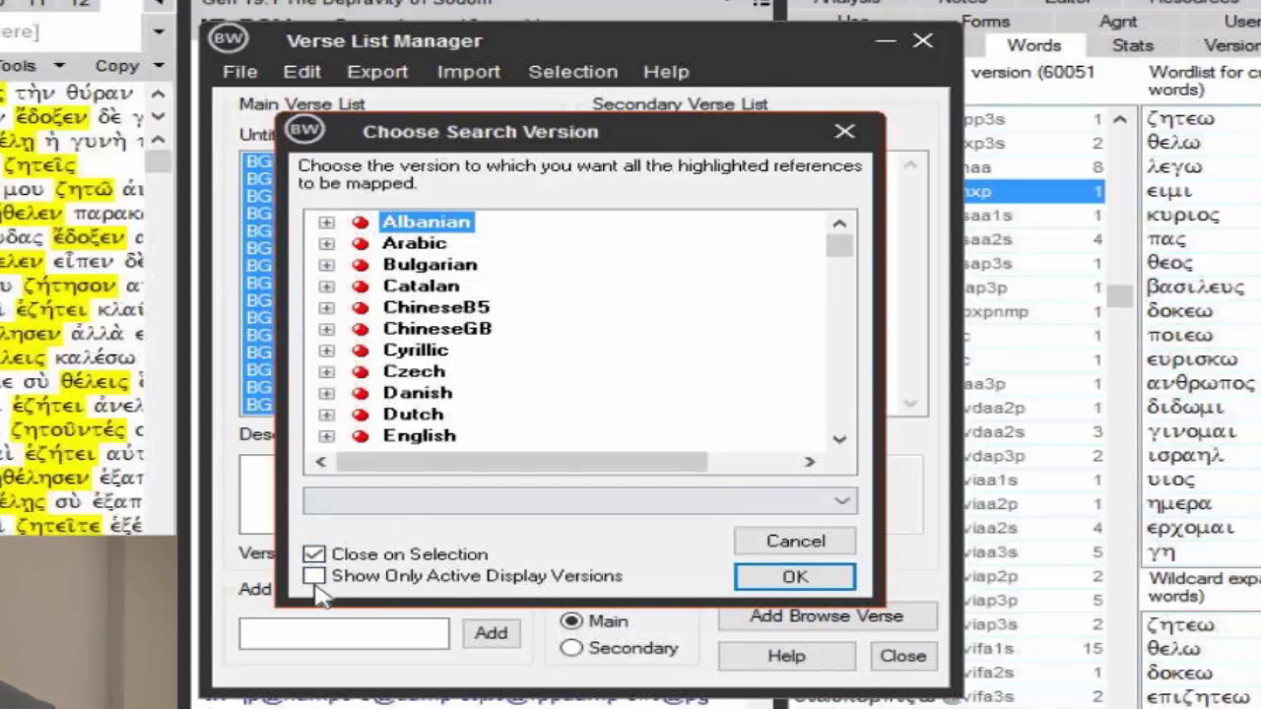
pyautogui.click(331, 578)
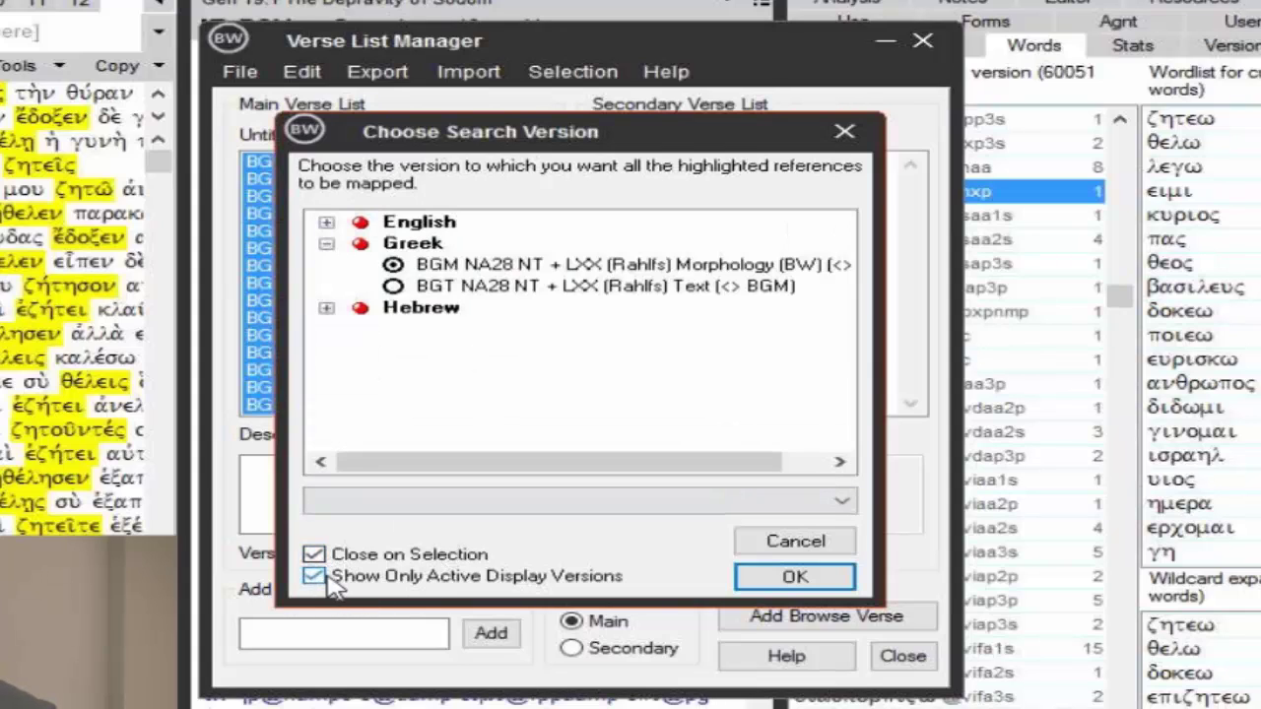
pyautogui.click(326, 222)
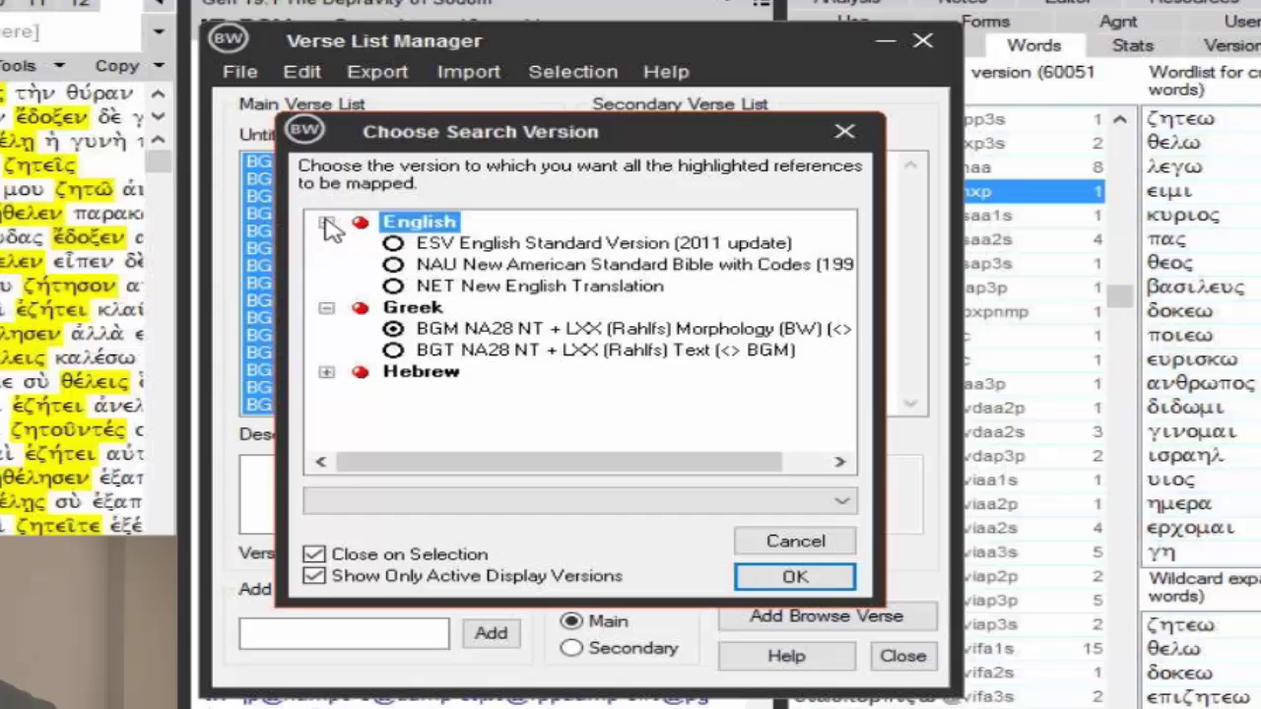
pyautogui.click(394, 244)
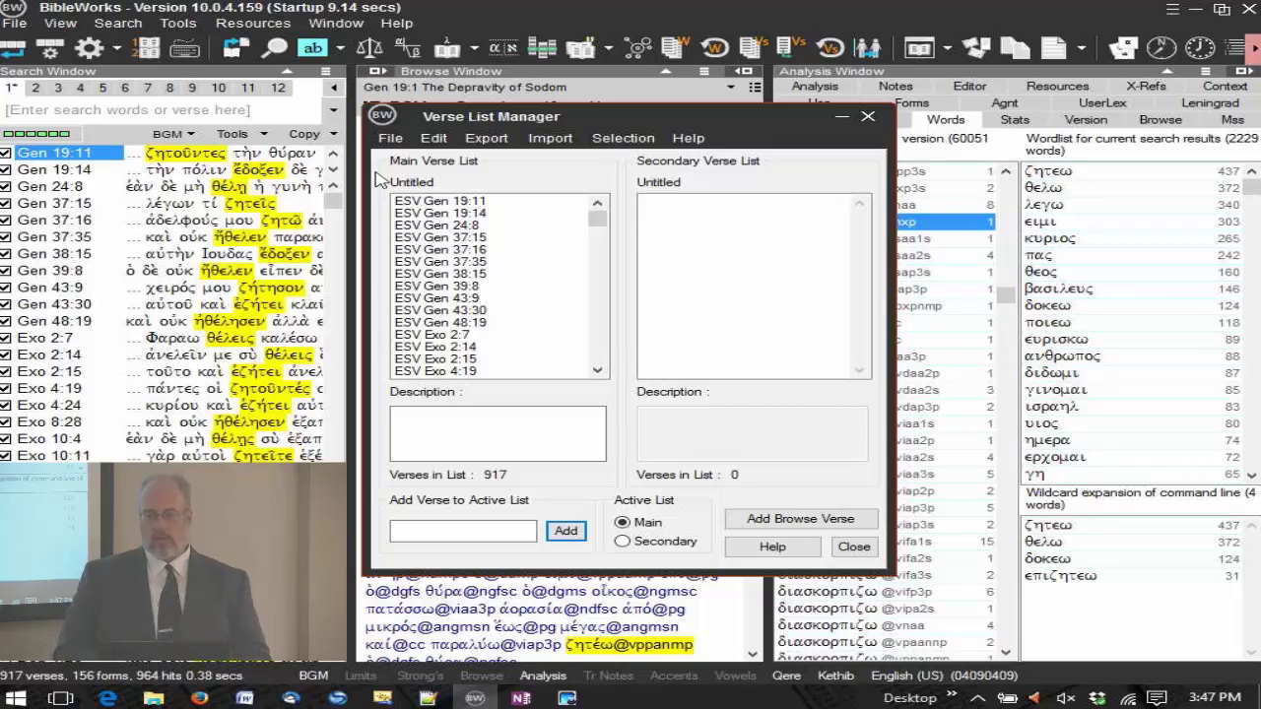
# - Export the ESV verse list to the Search Window and acknowledge the hit-counting notice
pyautogui.click(400, 144)
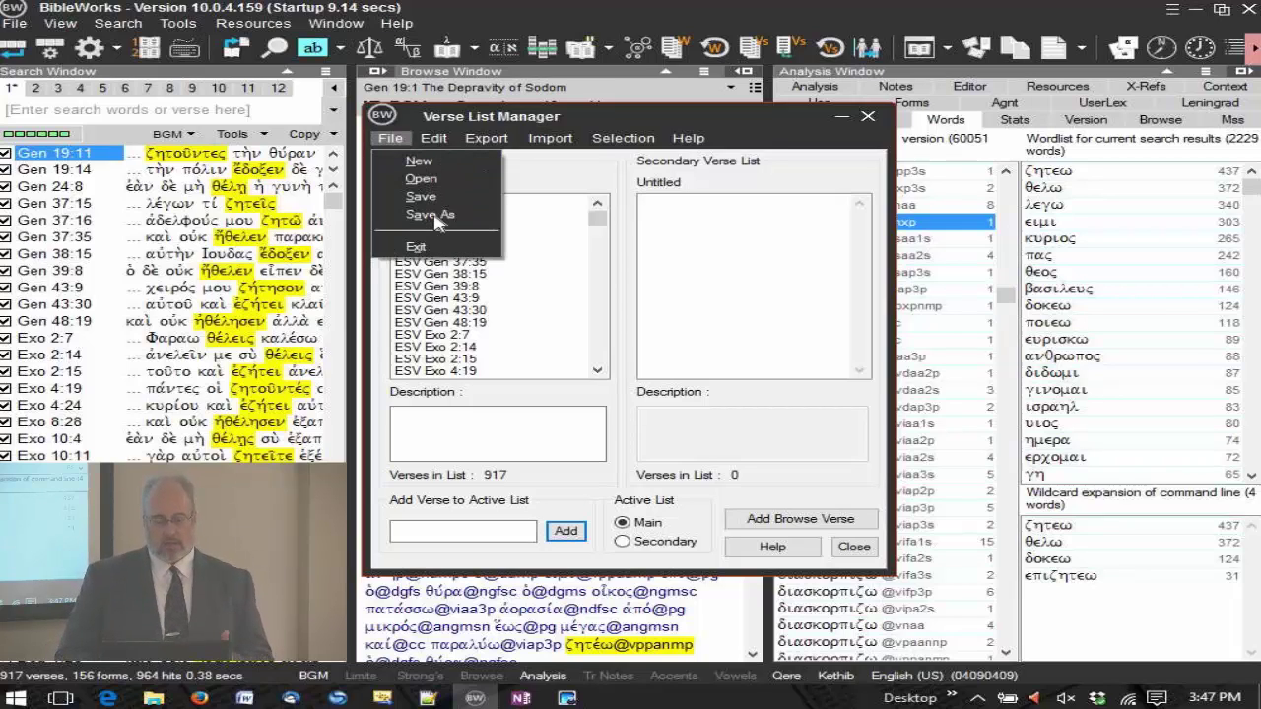
pyautogui.moveTo(571, 148)
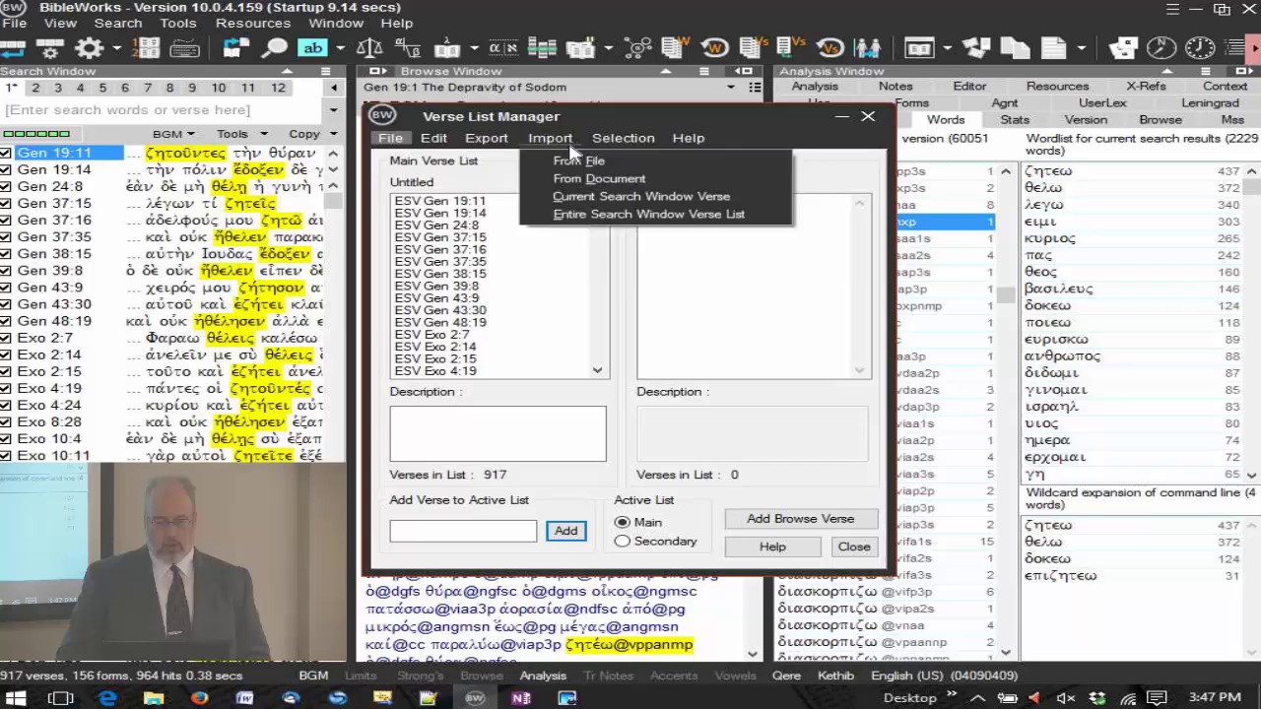
pyautogui.moveTo(482, 145)
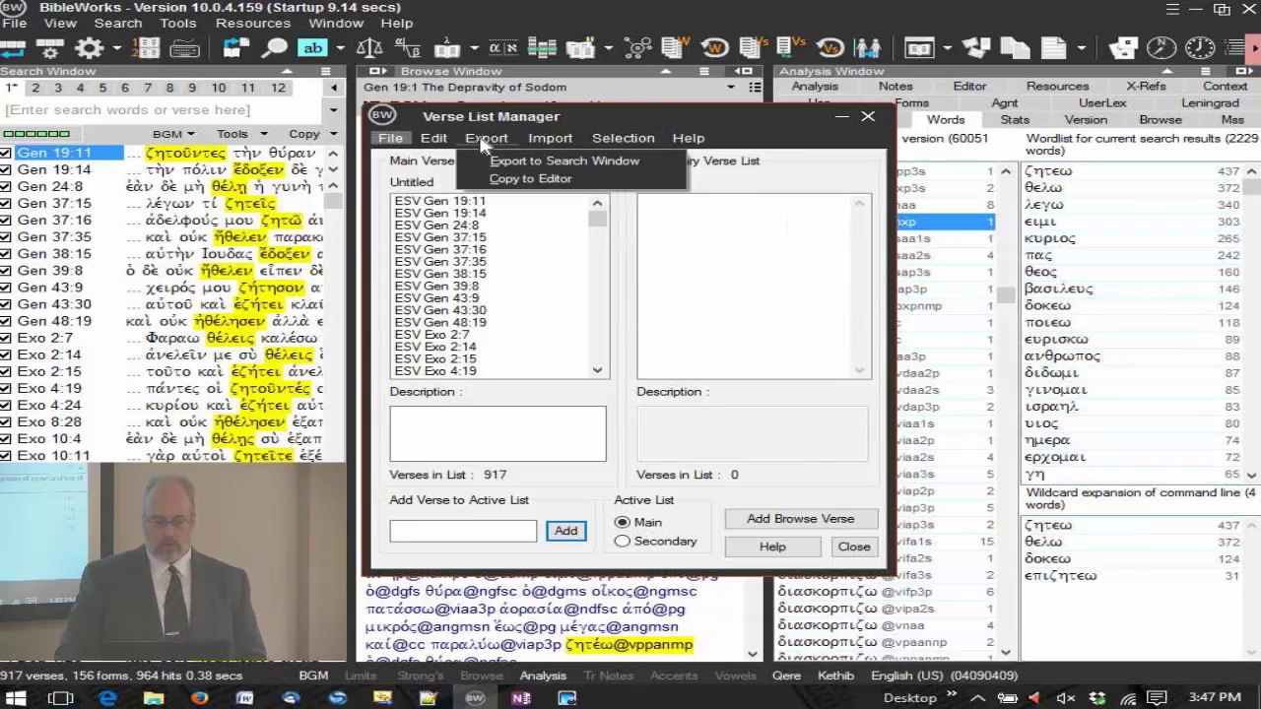
pyautogui.click(594, 167)
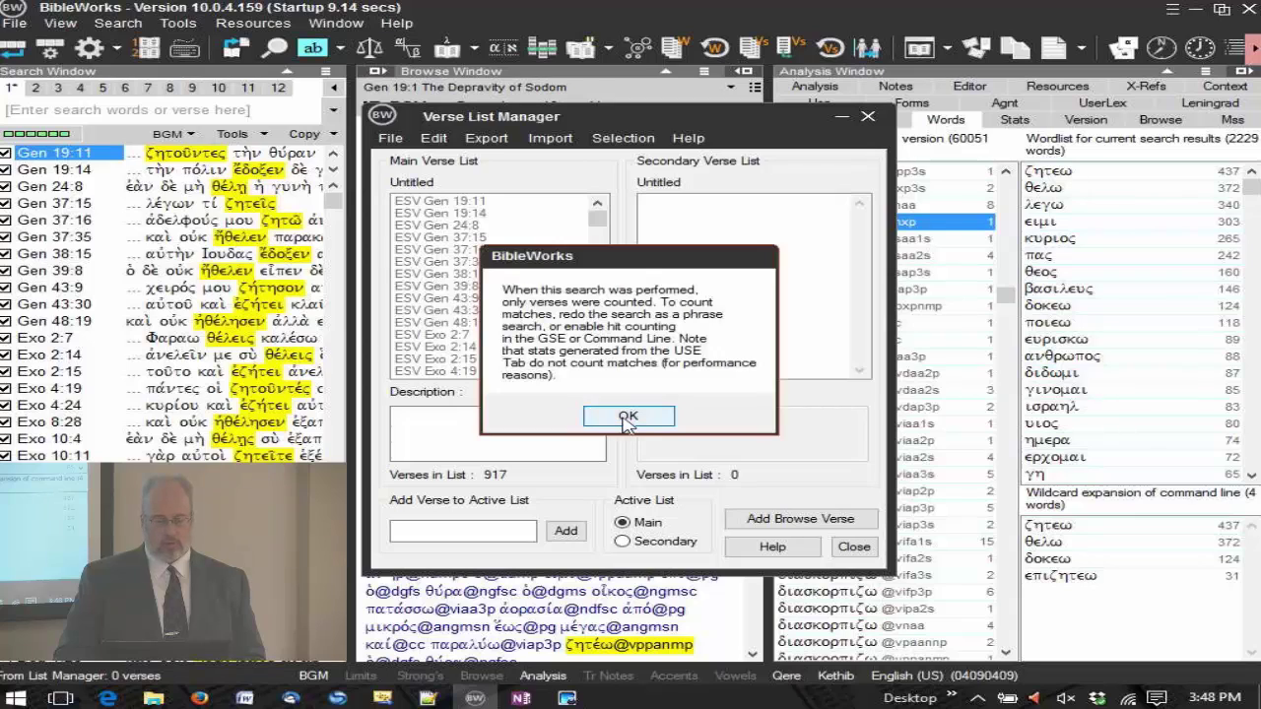
pyautogui.click(629, 417)
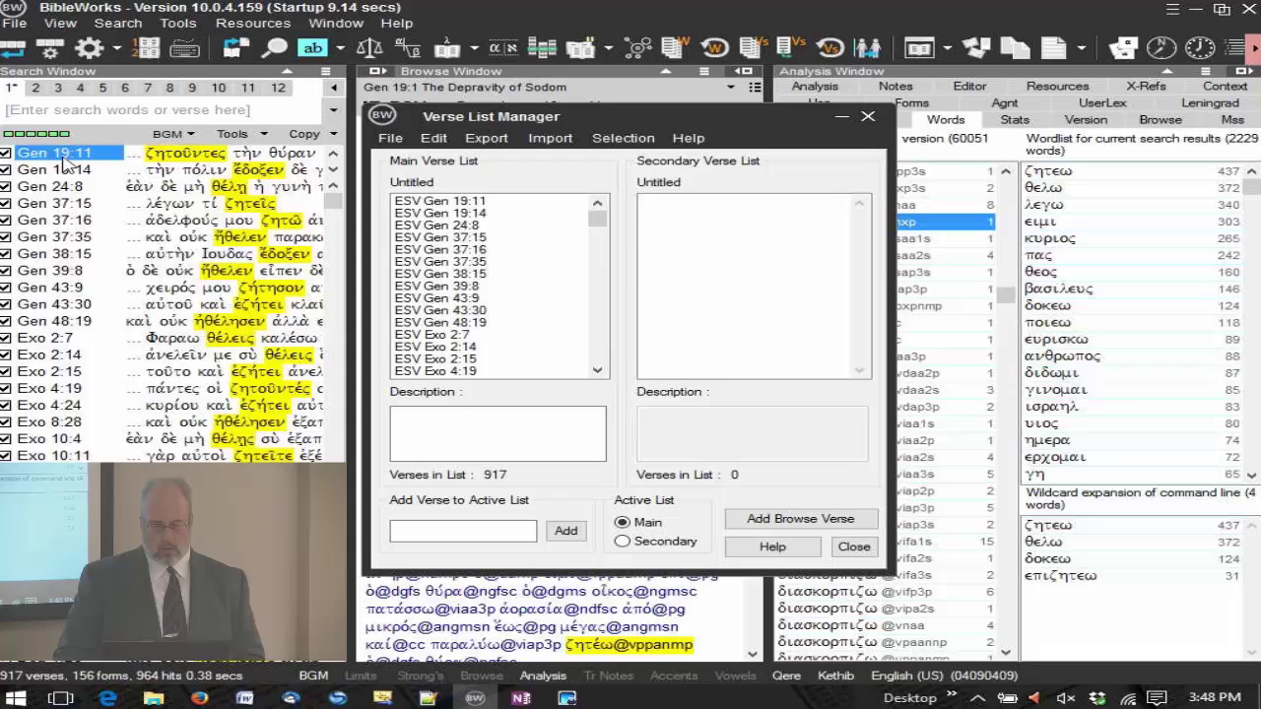
pyautogui.moveTo(635, 123); pyautogui.dragTo(874, 143)
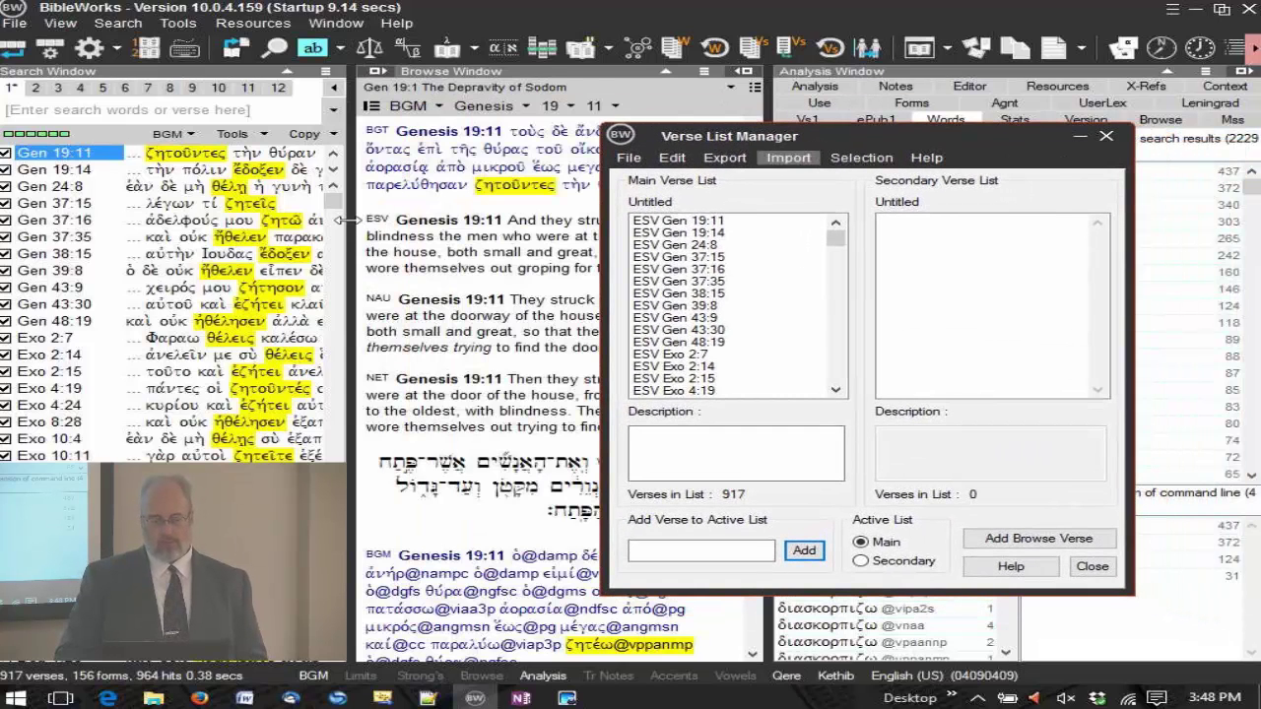
pyautogui.moveTo(335, 209)
pyautogui.mouseDown()
pyautogui.moveTo(335, 367)
pyautogui.moveTo(335, 194)
pyautogui.mouseUp()
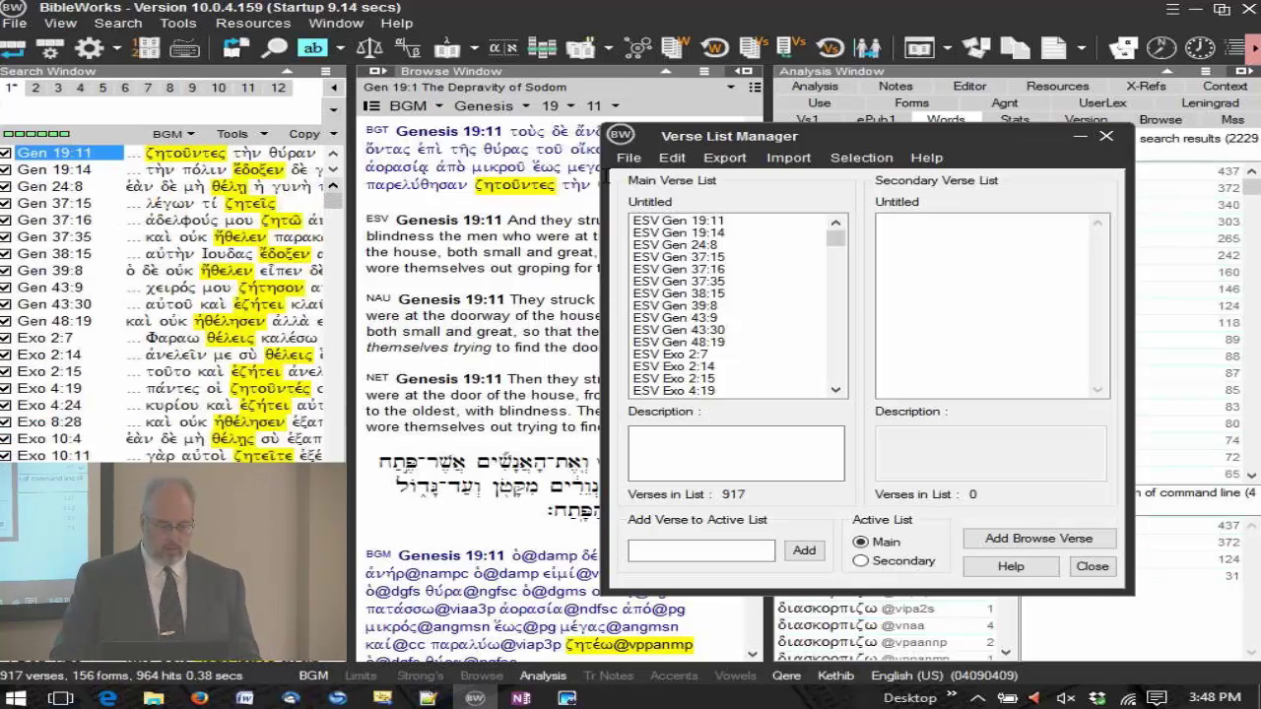
pyautogui.click(628, 159)
pyautogui.click(677, 235)
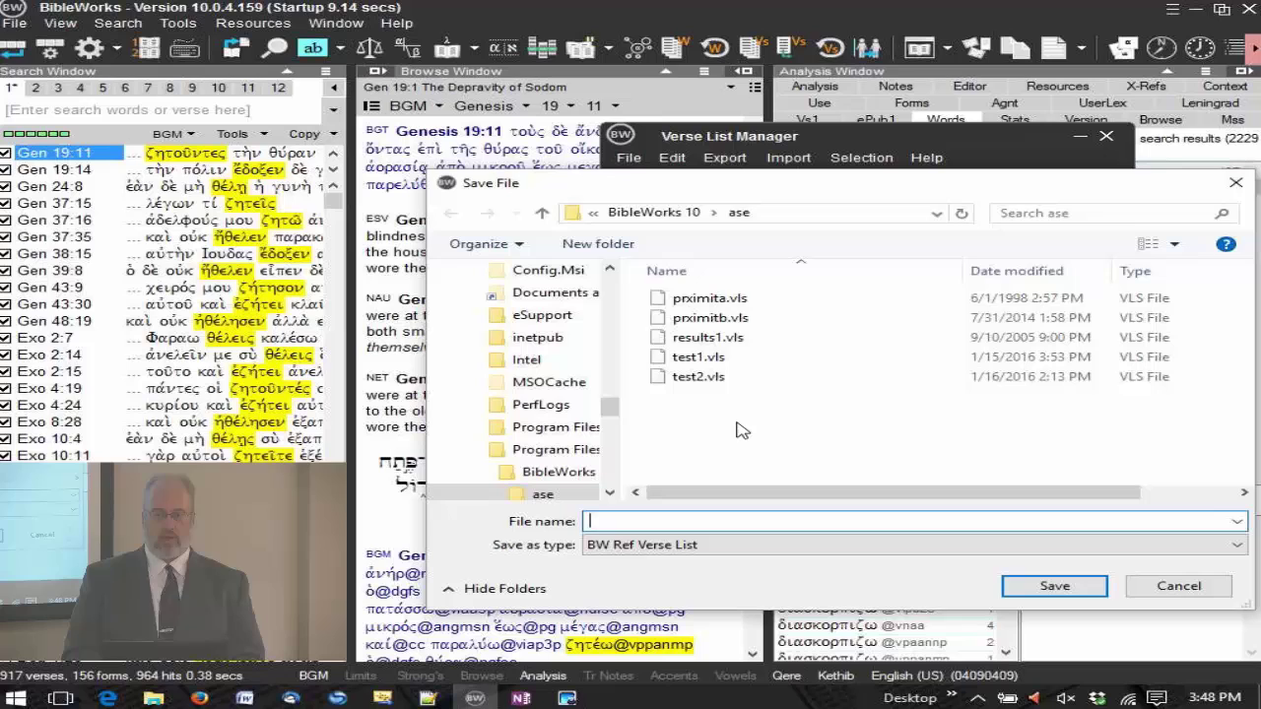
pyautogui.click(1182, 587)
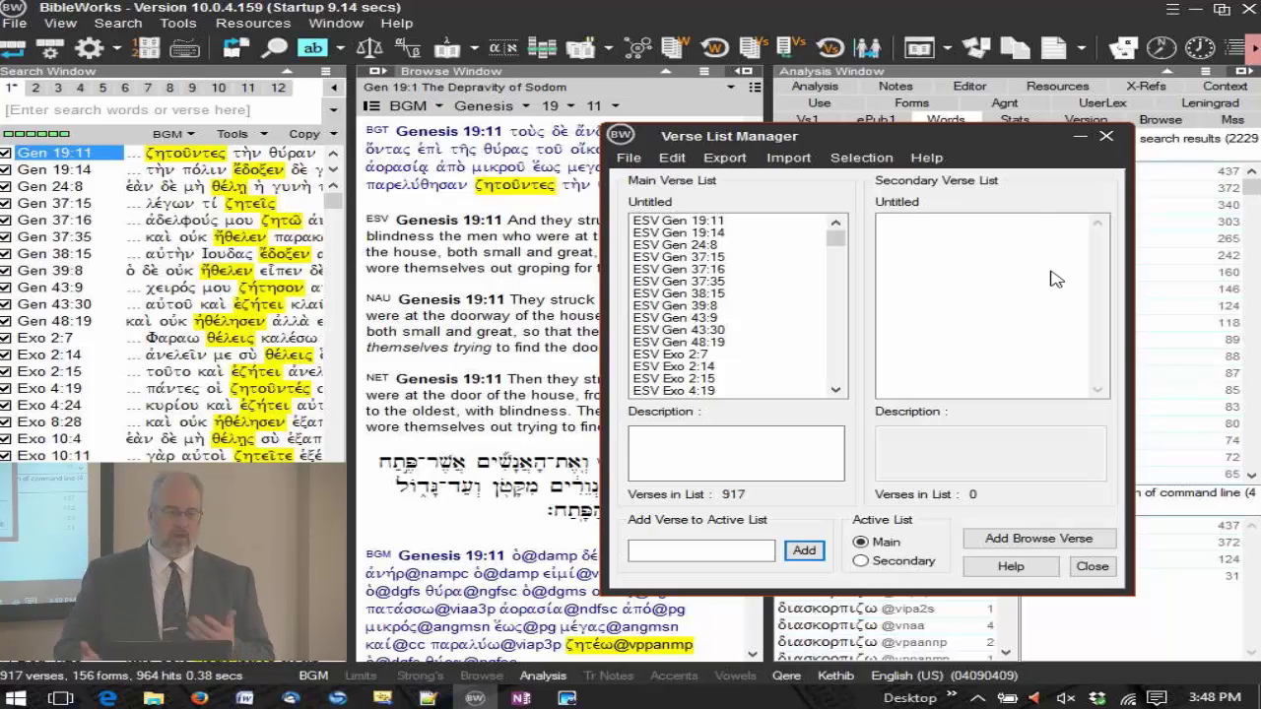
# - Move the Verse List Manager up-left and close it, triggering the save-changes prompt
pyautogui.moveTo(966, 144); pyautogui.dragTo(680, 116)
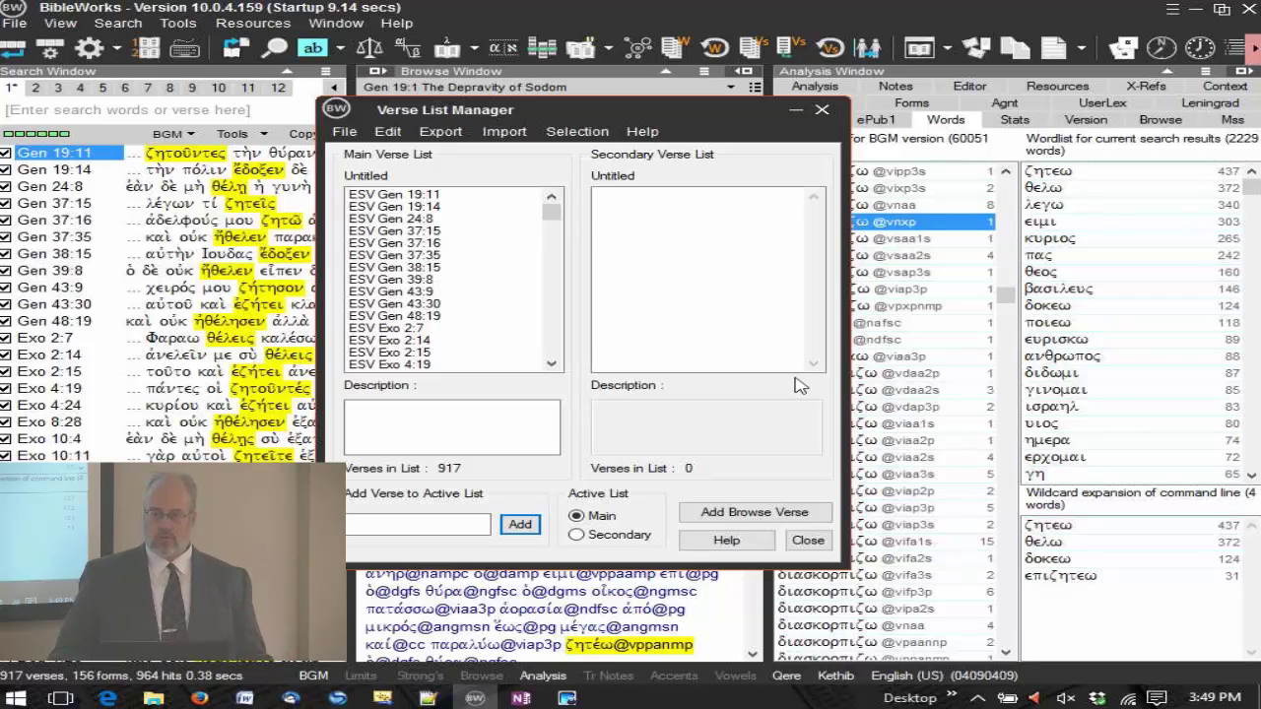
pyautogui.click(822, 110)
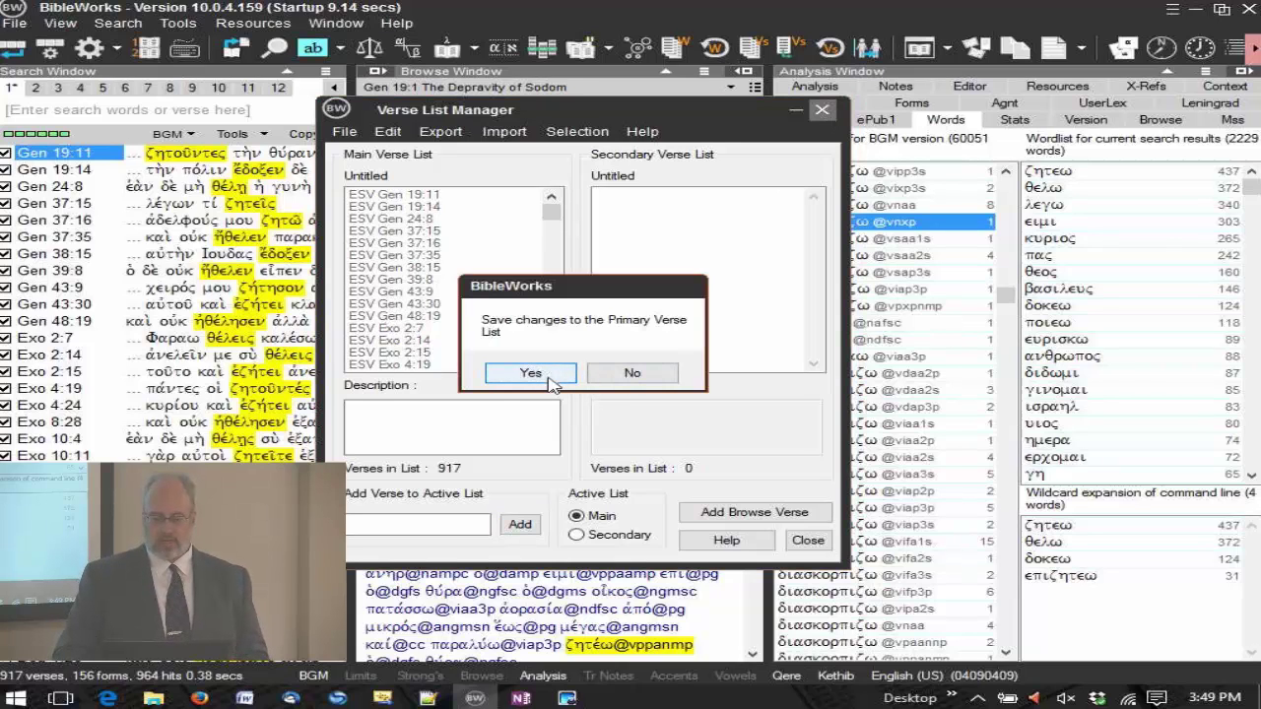